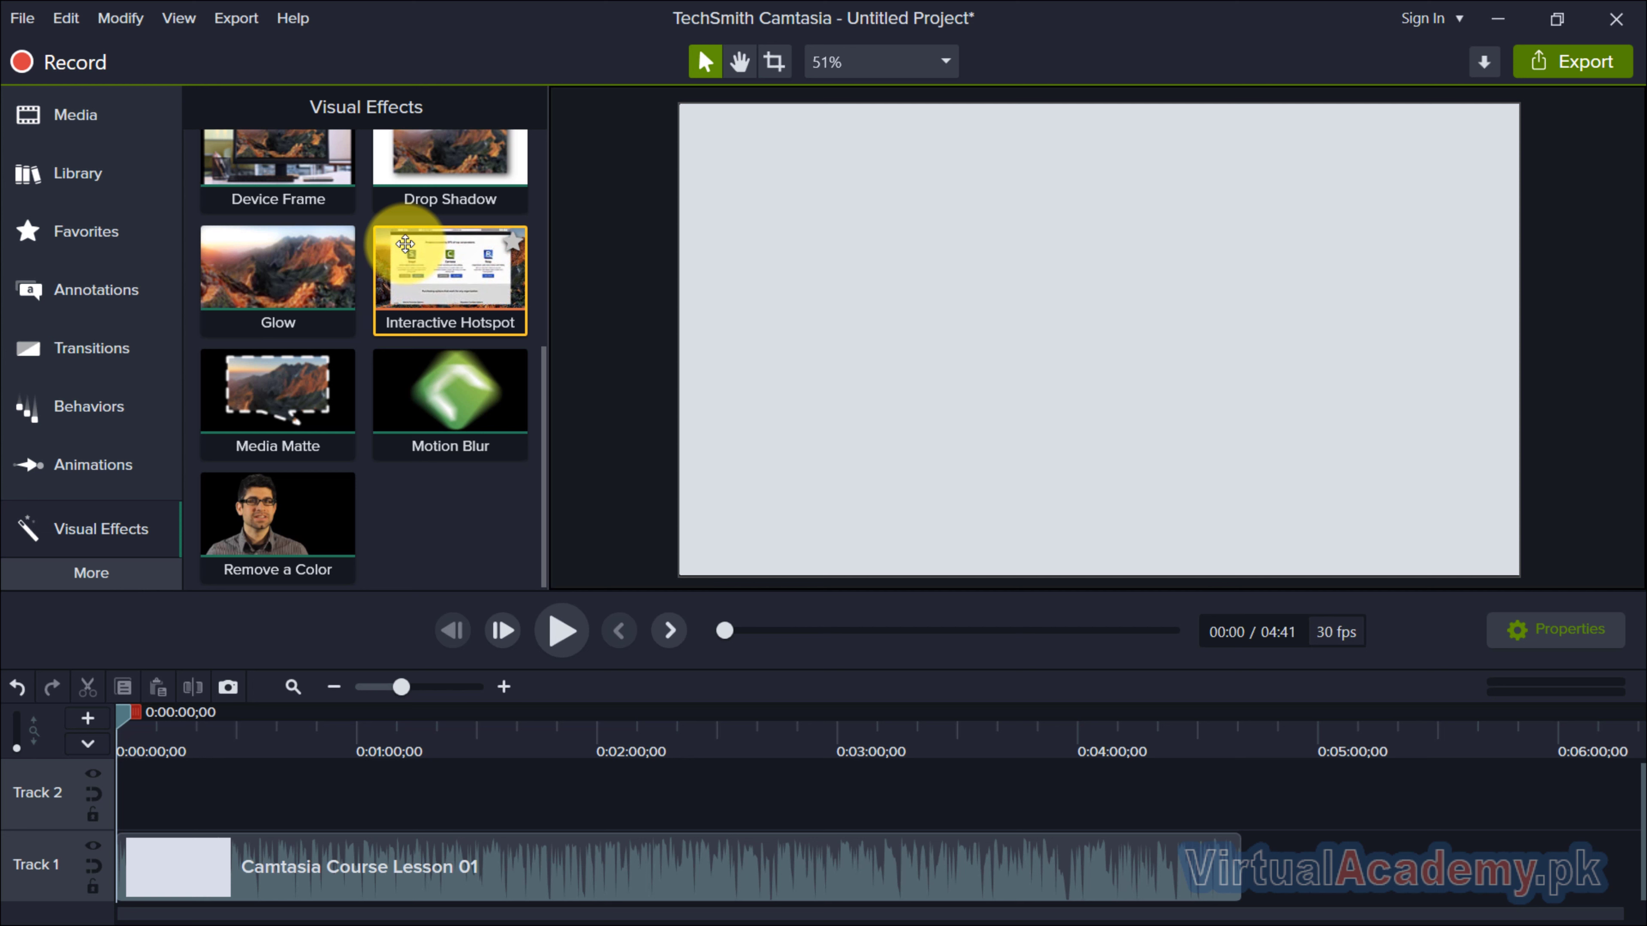
pyautogui.moveTo(405, 243); pyautogui.dragTo(652, 869)
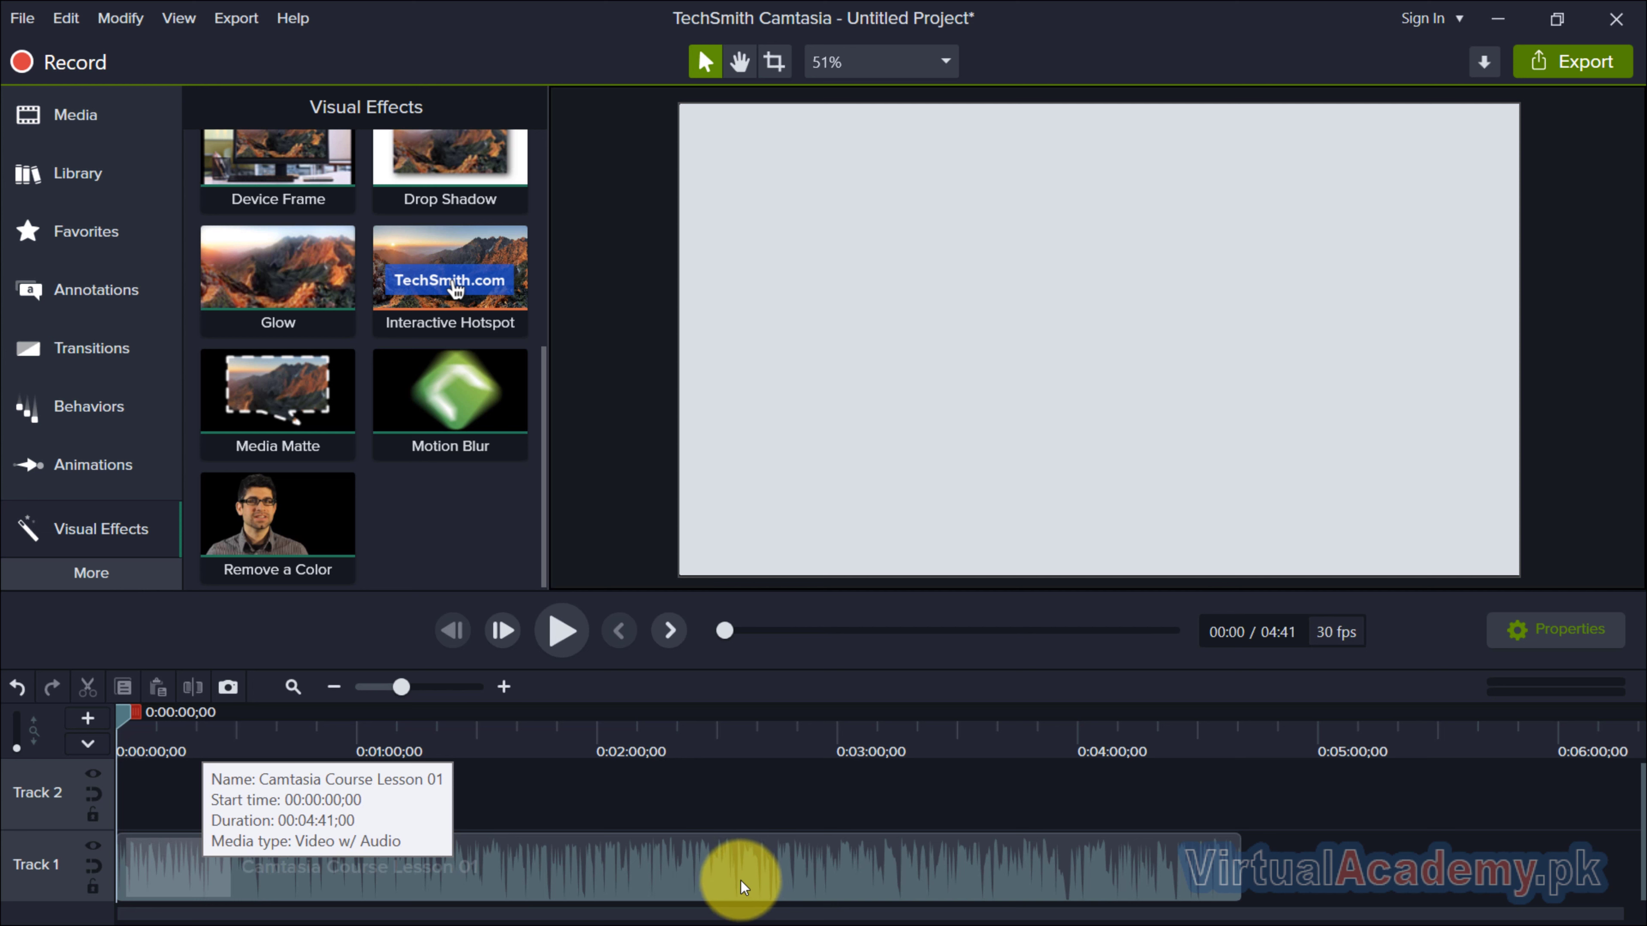
pyautogui.moveTo(741, 882); pyautogui.dragTo(744, 863)
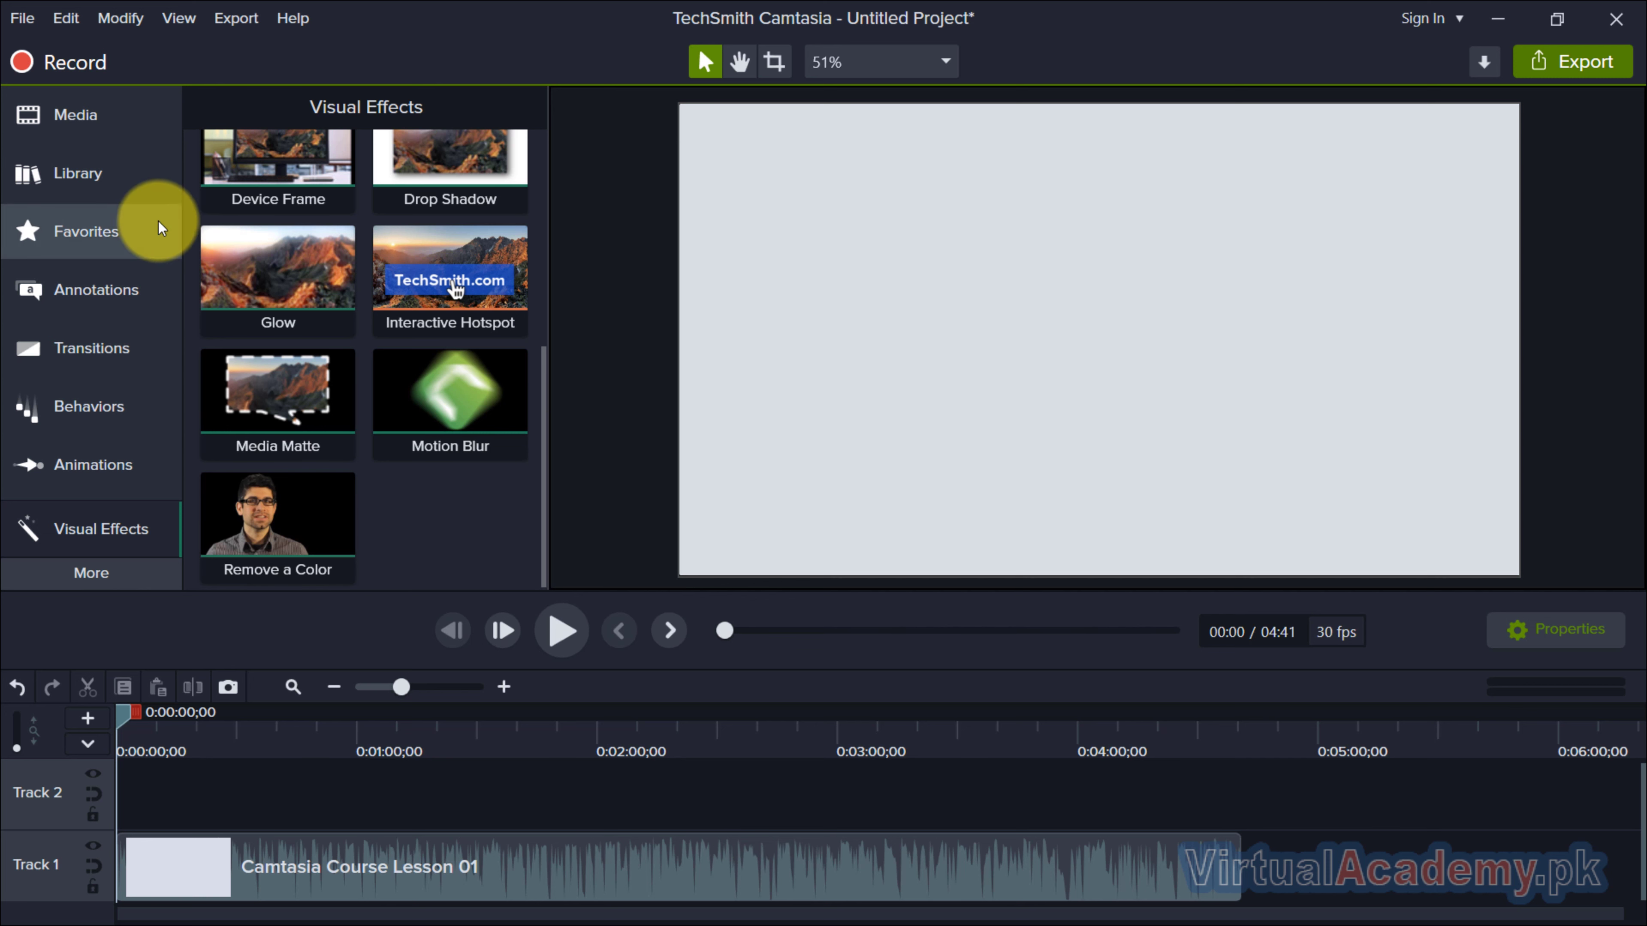
# Add the Basic white text rectangle callout to Track 2 at about 2:26 and place it in the lower right of the video frame.
pyautogui.click(85, 291)
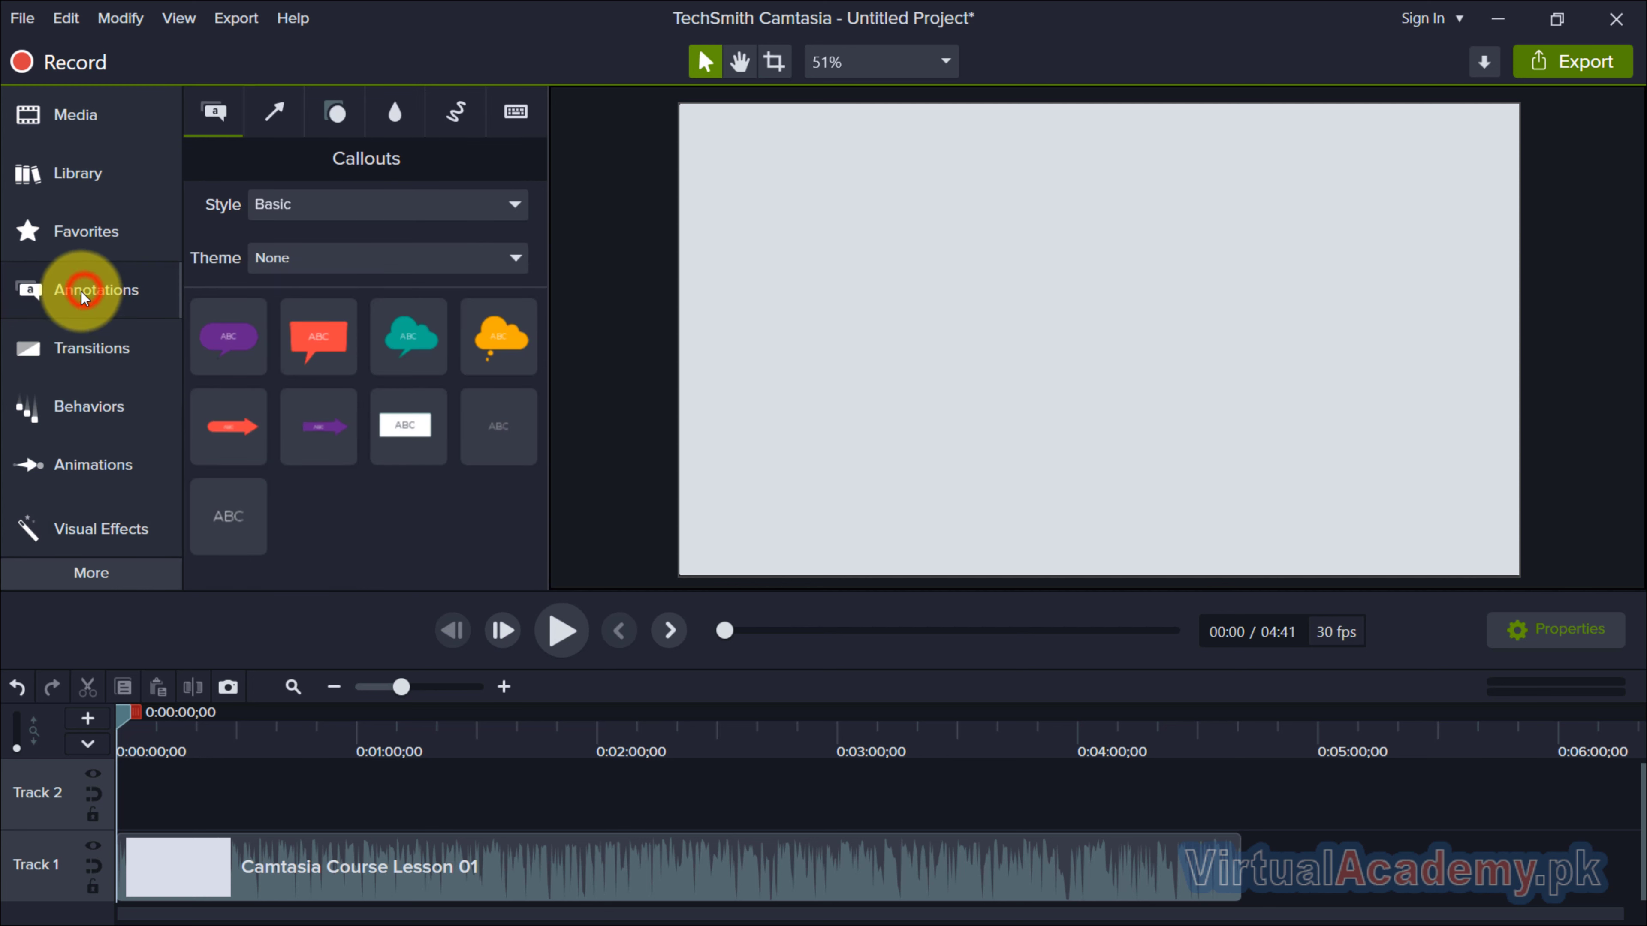
pyautogui.moveTo(411, 430); pyautogui.dragTo(698, 790)
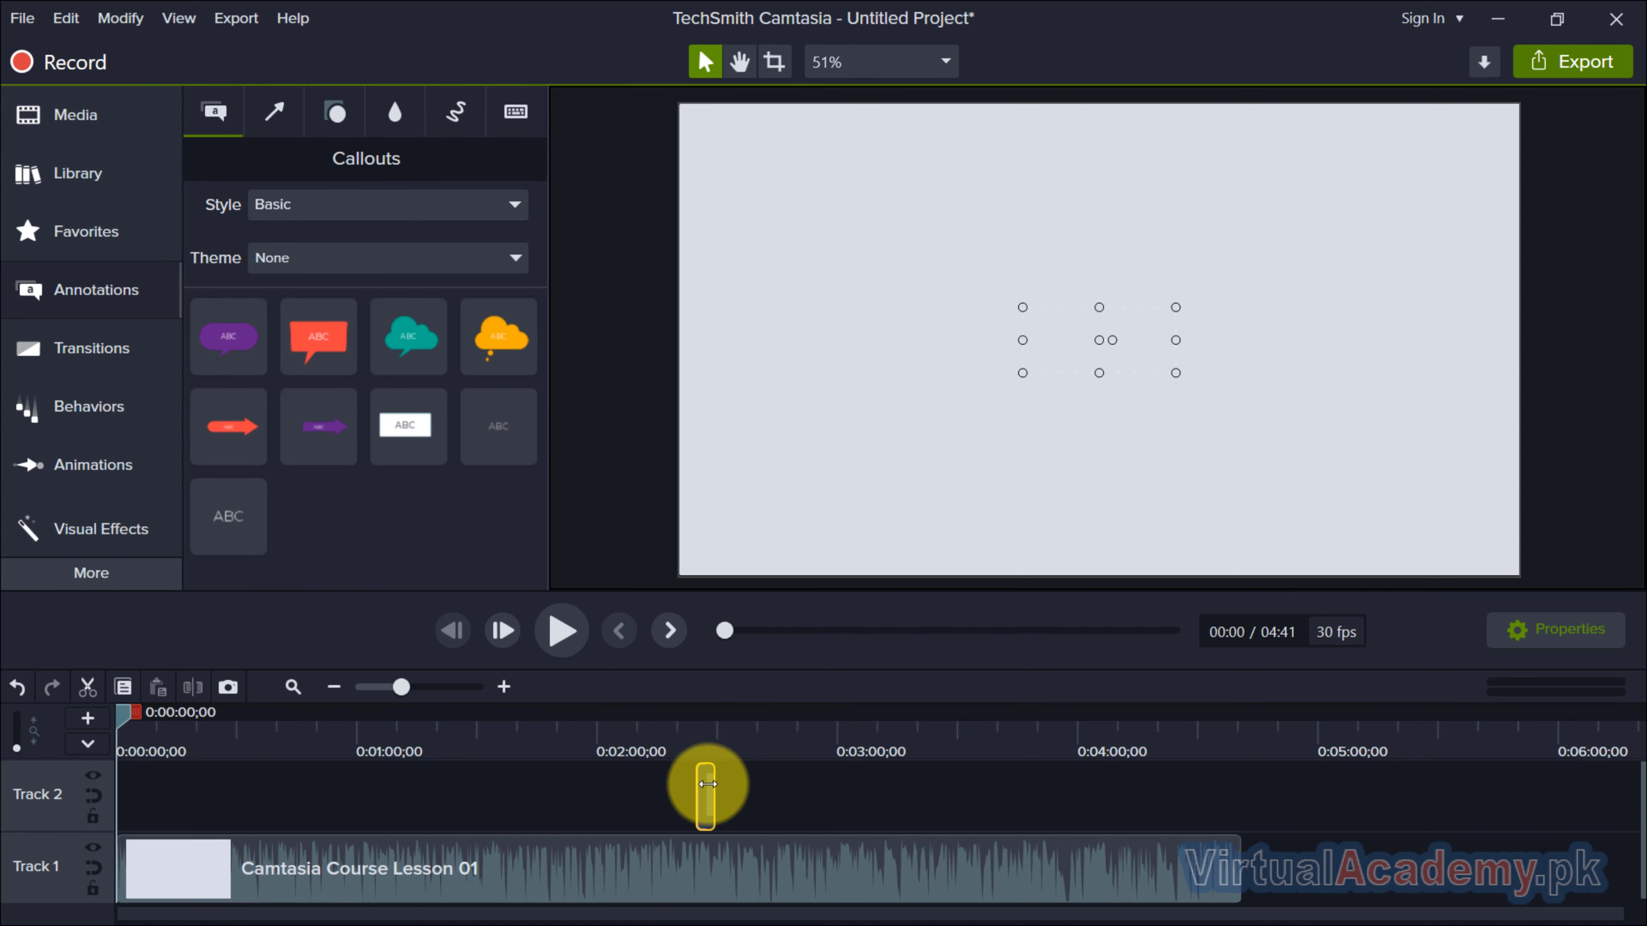
pyautogui.click(705, 734)
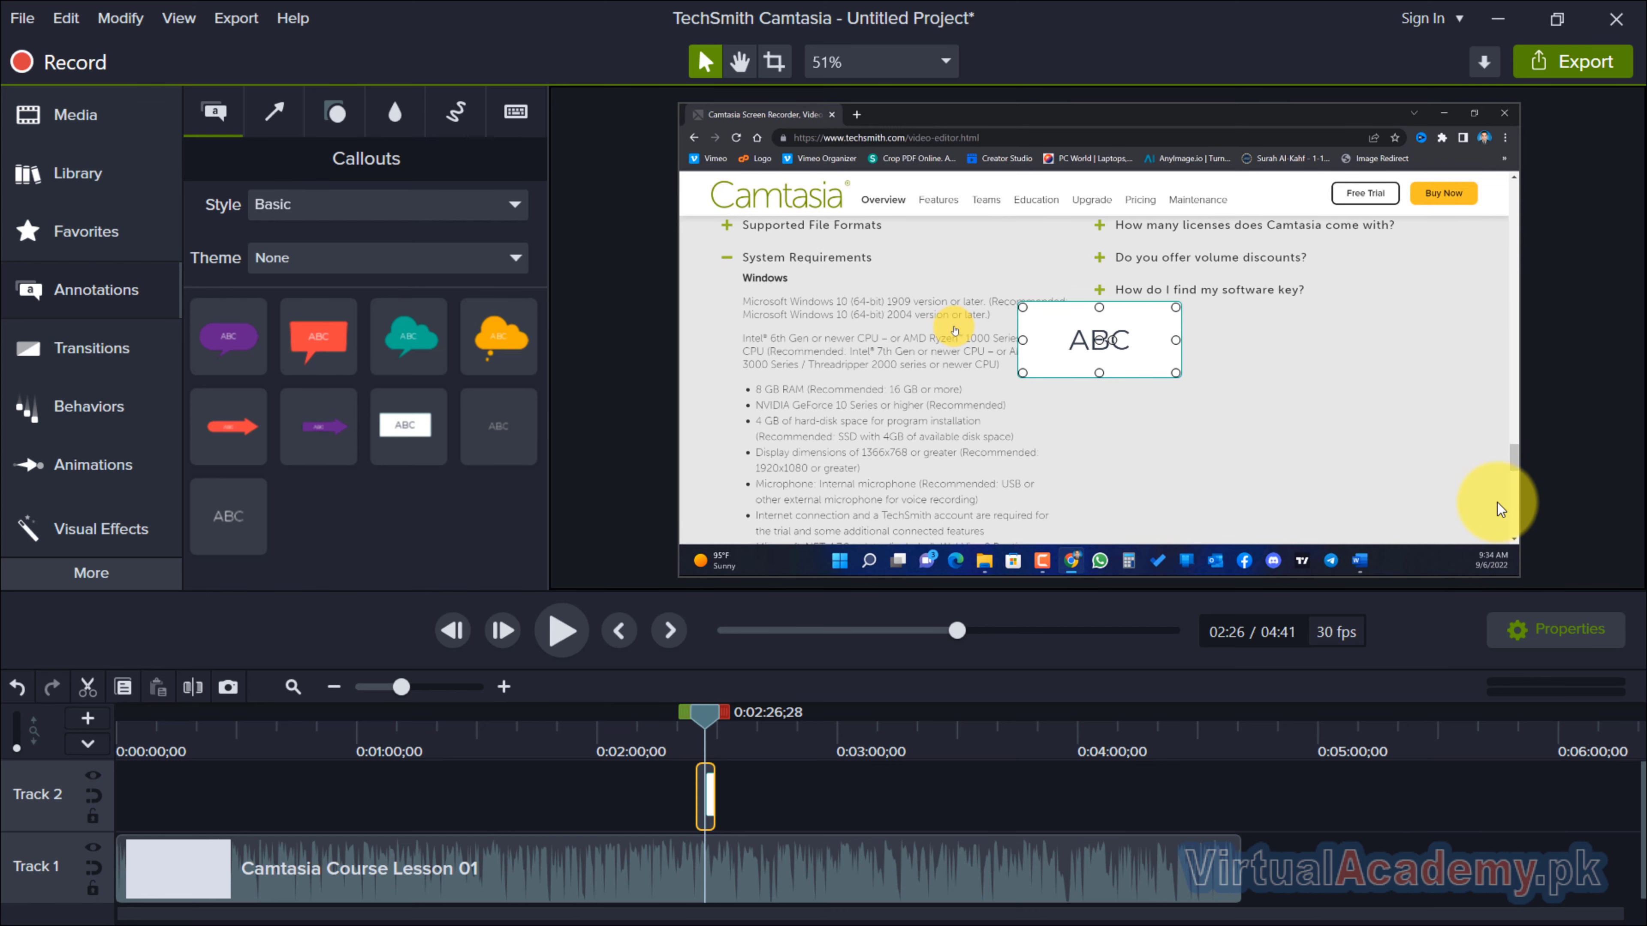
pyautogui.moveTo(1147, 376); pyautogui.dragTo(1324, 461)
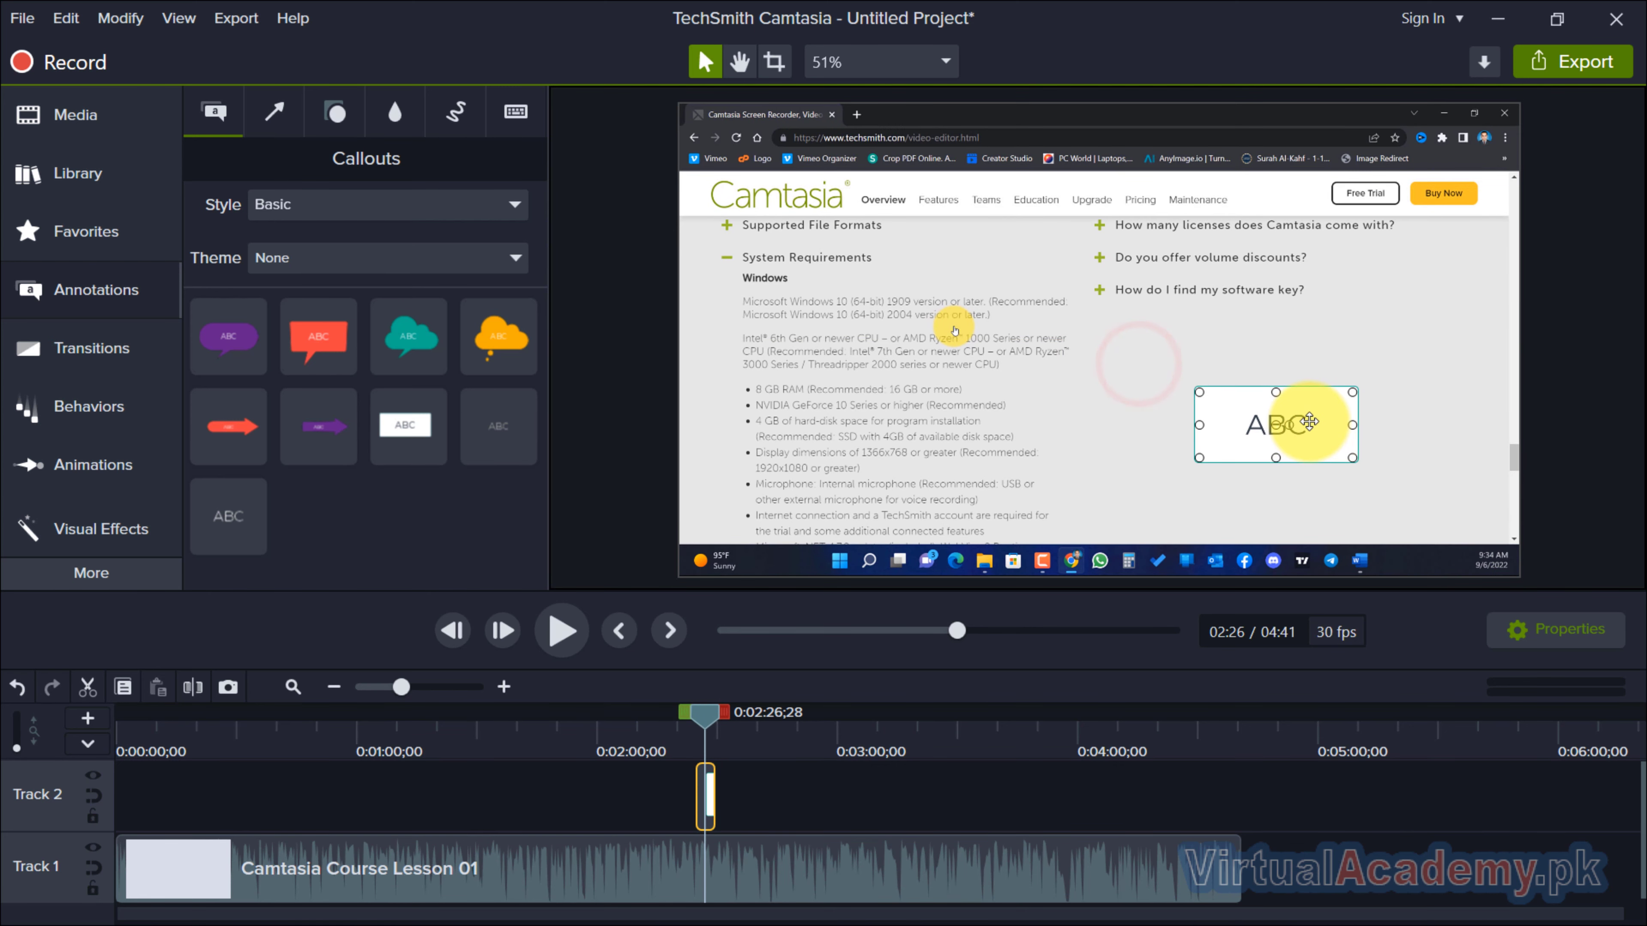
# Replace the callout's placeholder text with "Click Here".
pyautogui.press('BackSpace')
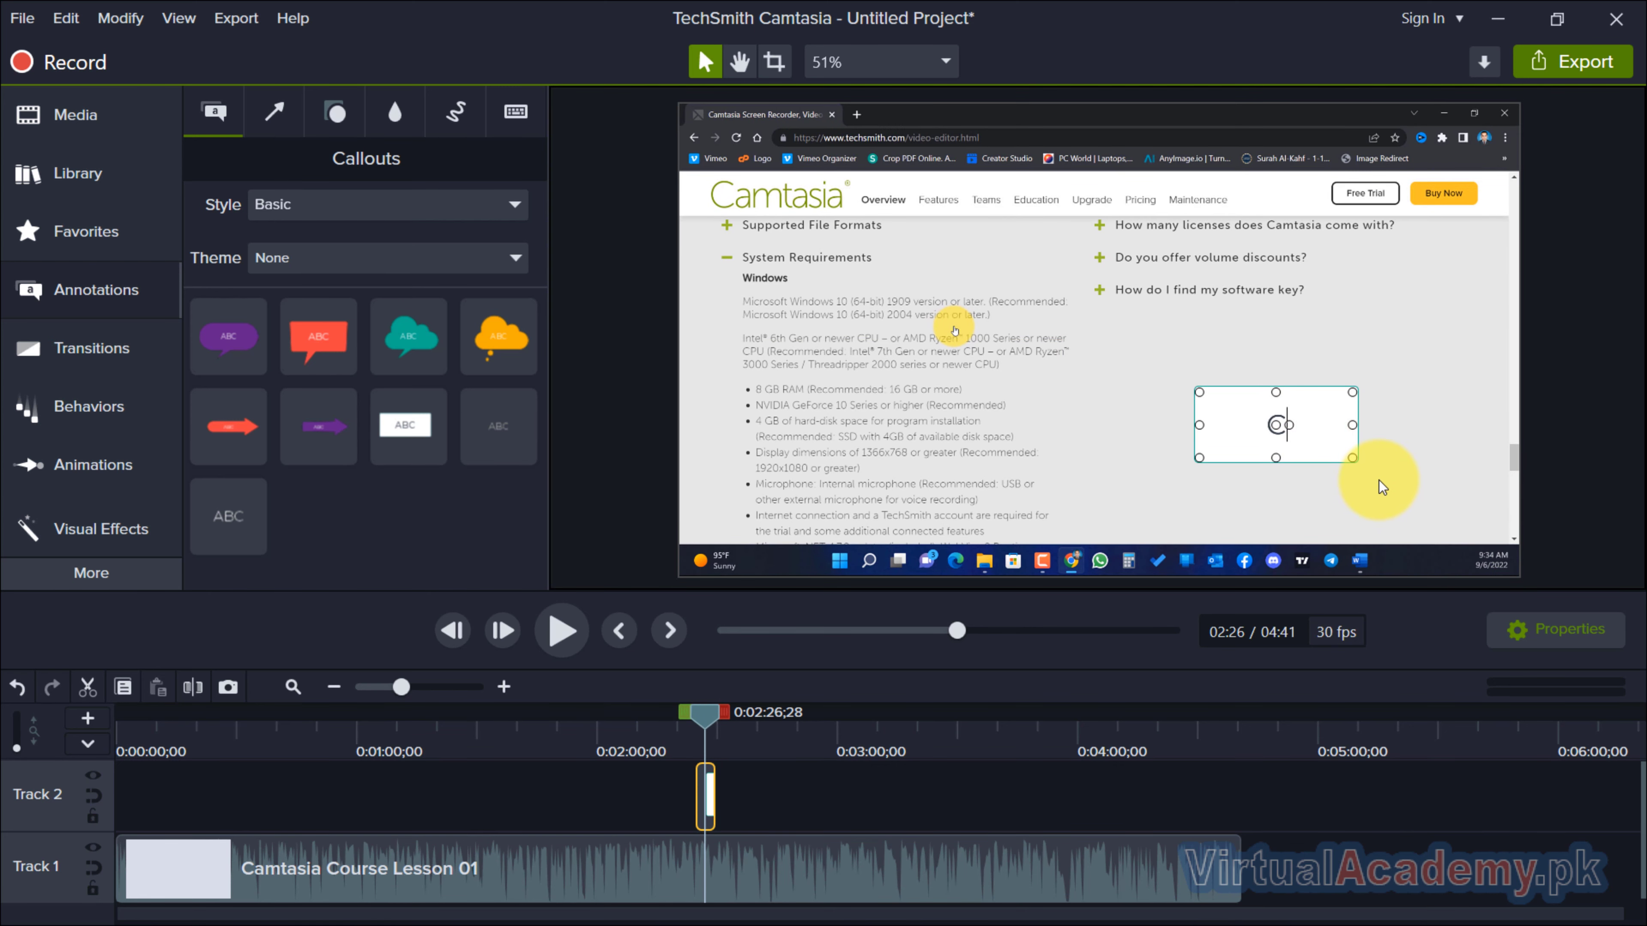
pyautogui.write('Click hre')
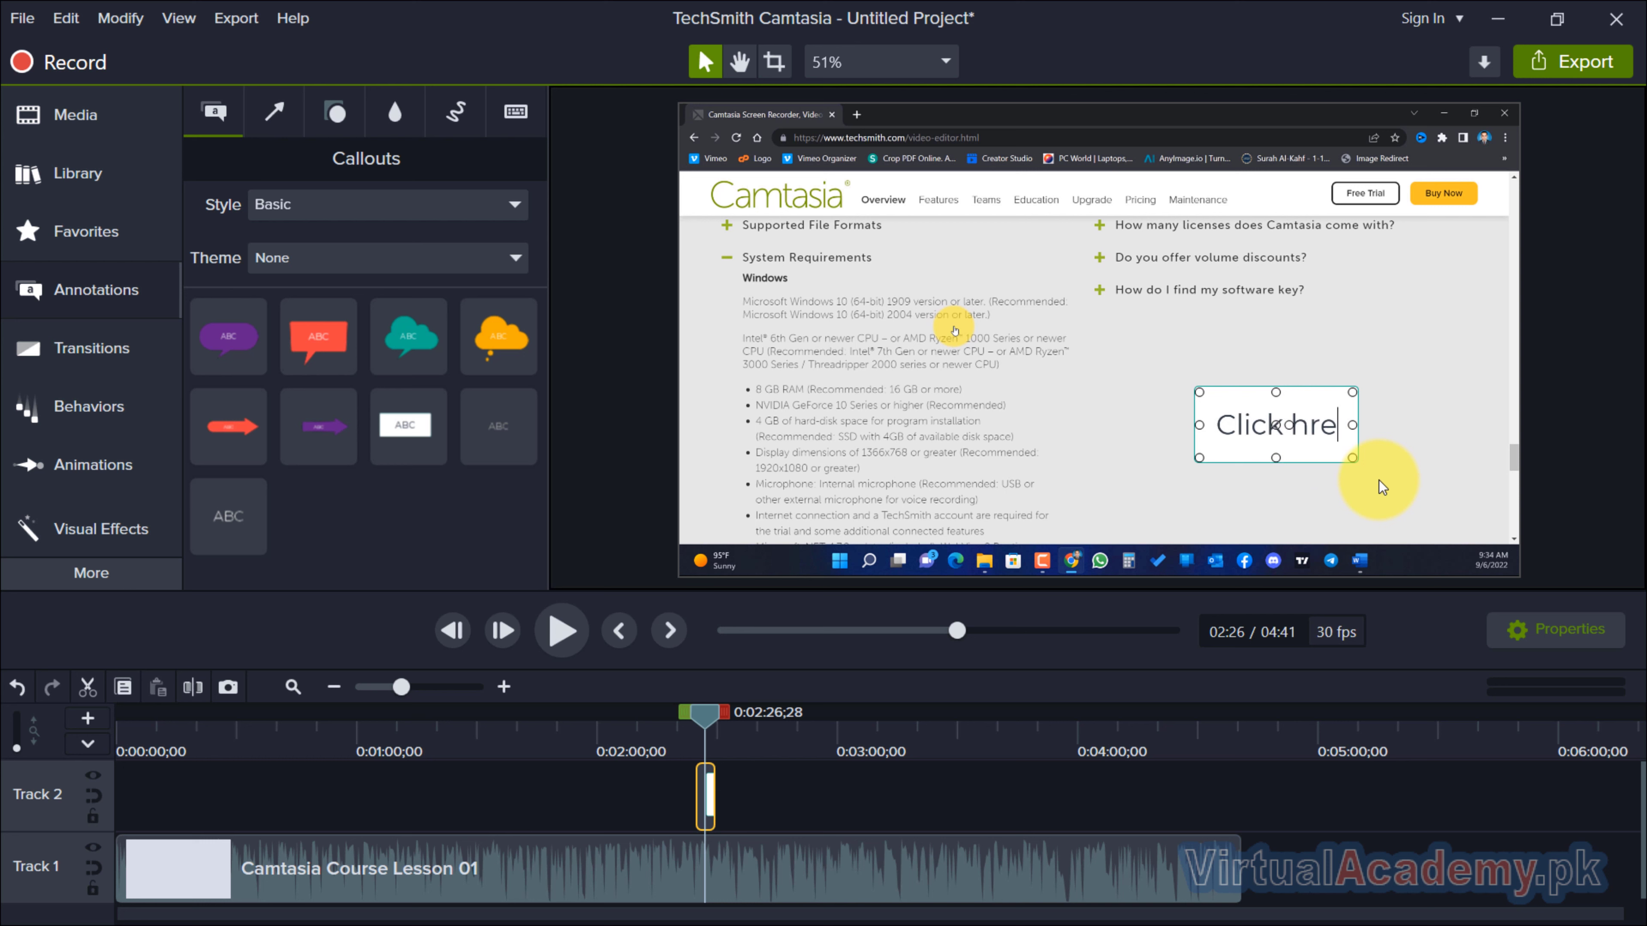
pyautogui.press('BackSpace')
pyautogui.press('BackSpace')
pyautogui.press('BackSpace')
pyautogui.write('Here')
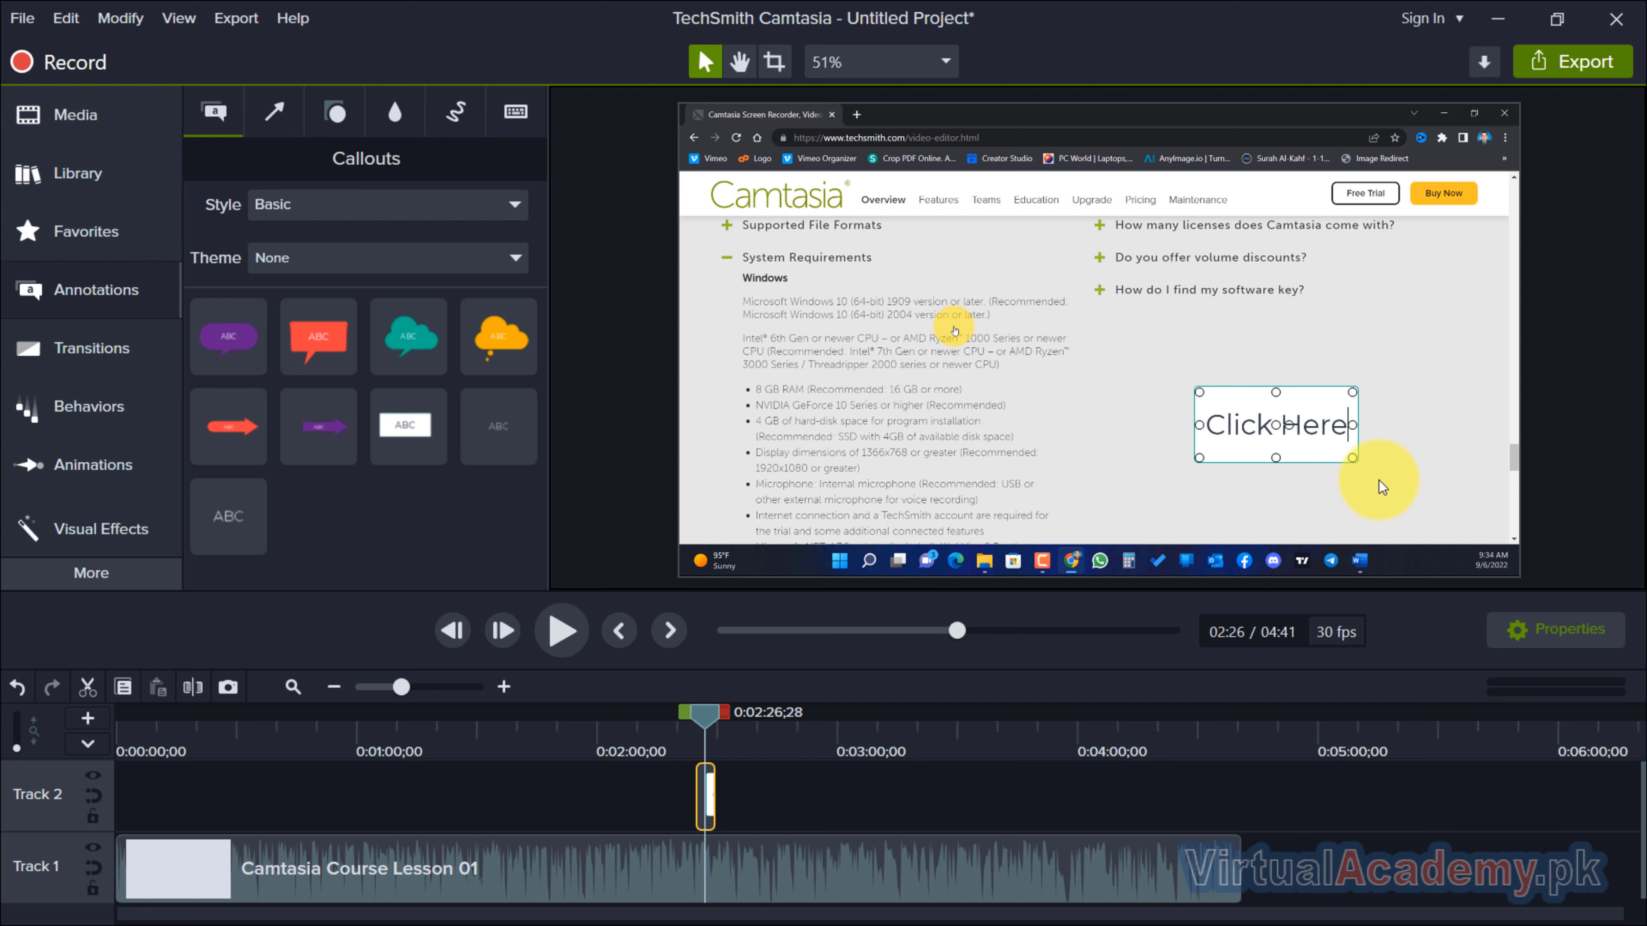
# Set the Click Here text colour to light grey and the callout's solid fill to dark navy.
pyautogui.hotkey('ctrl', 'a')
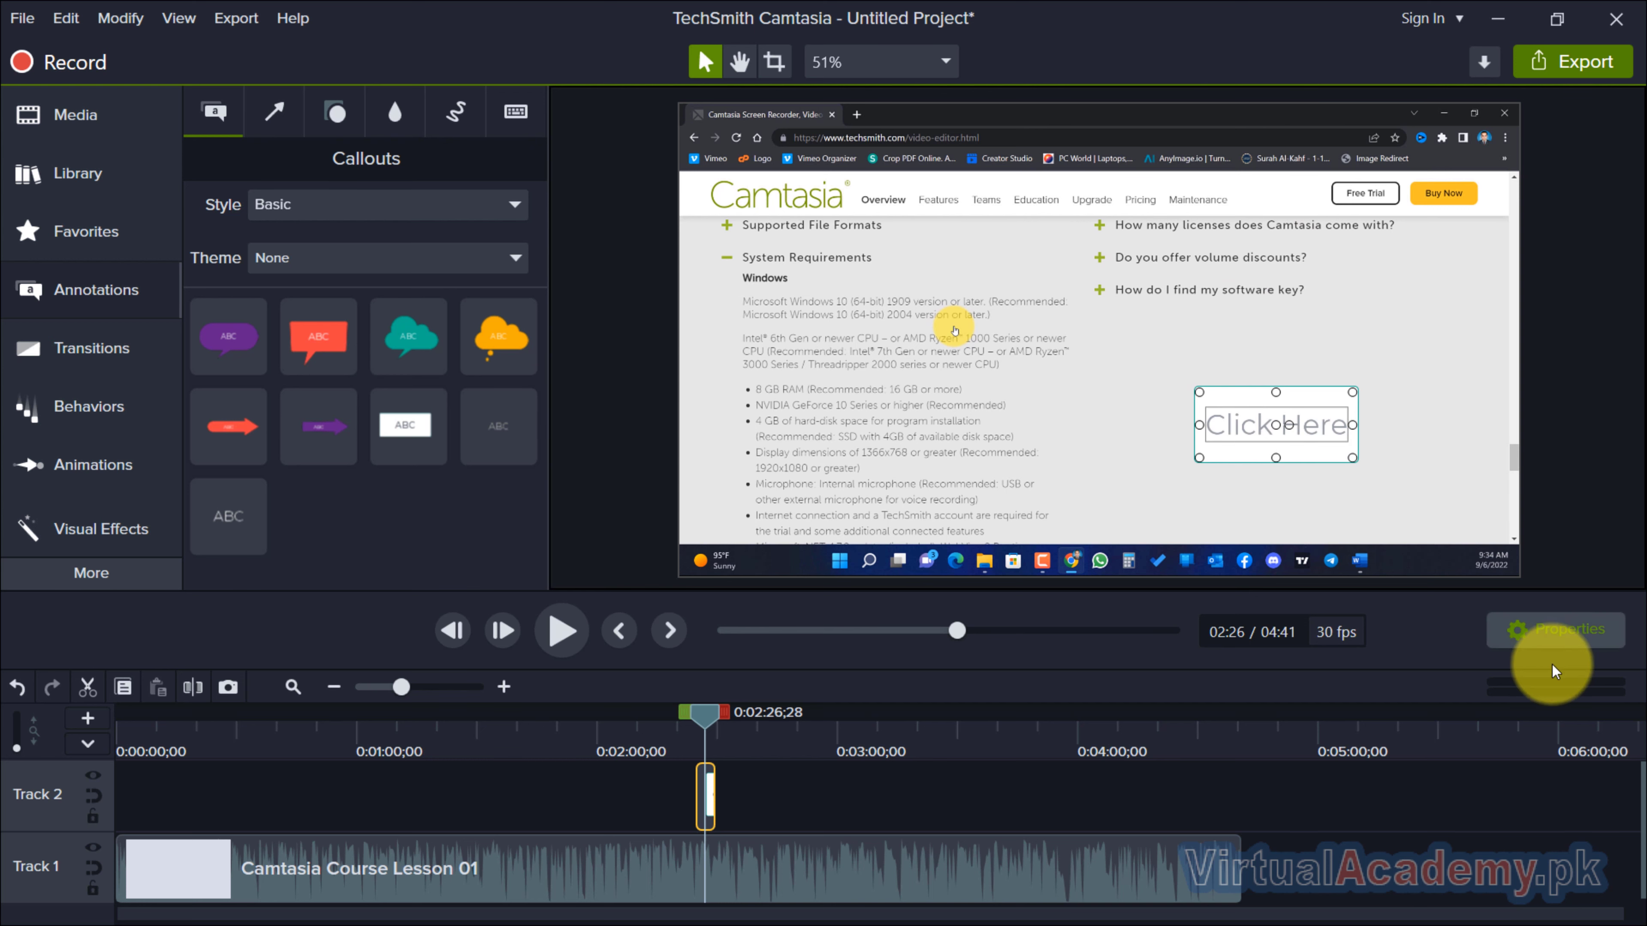
pyautogui.click(1559, 632)
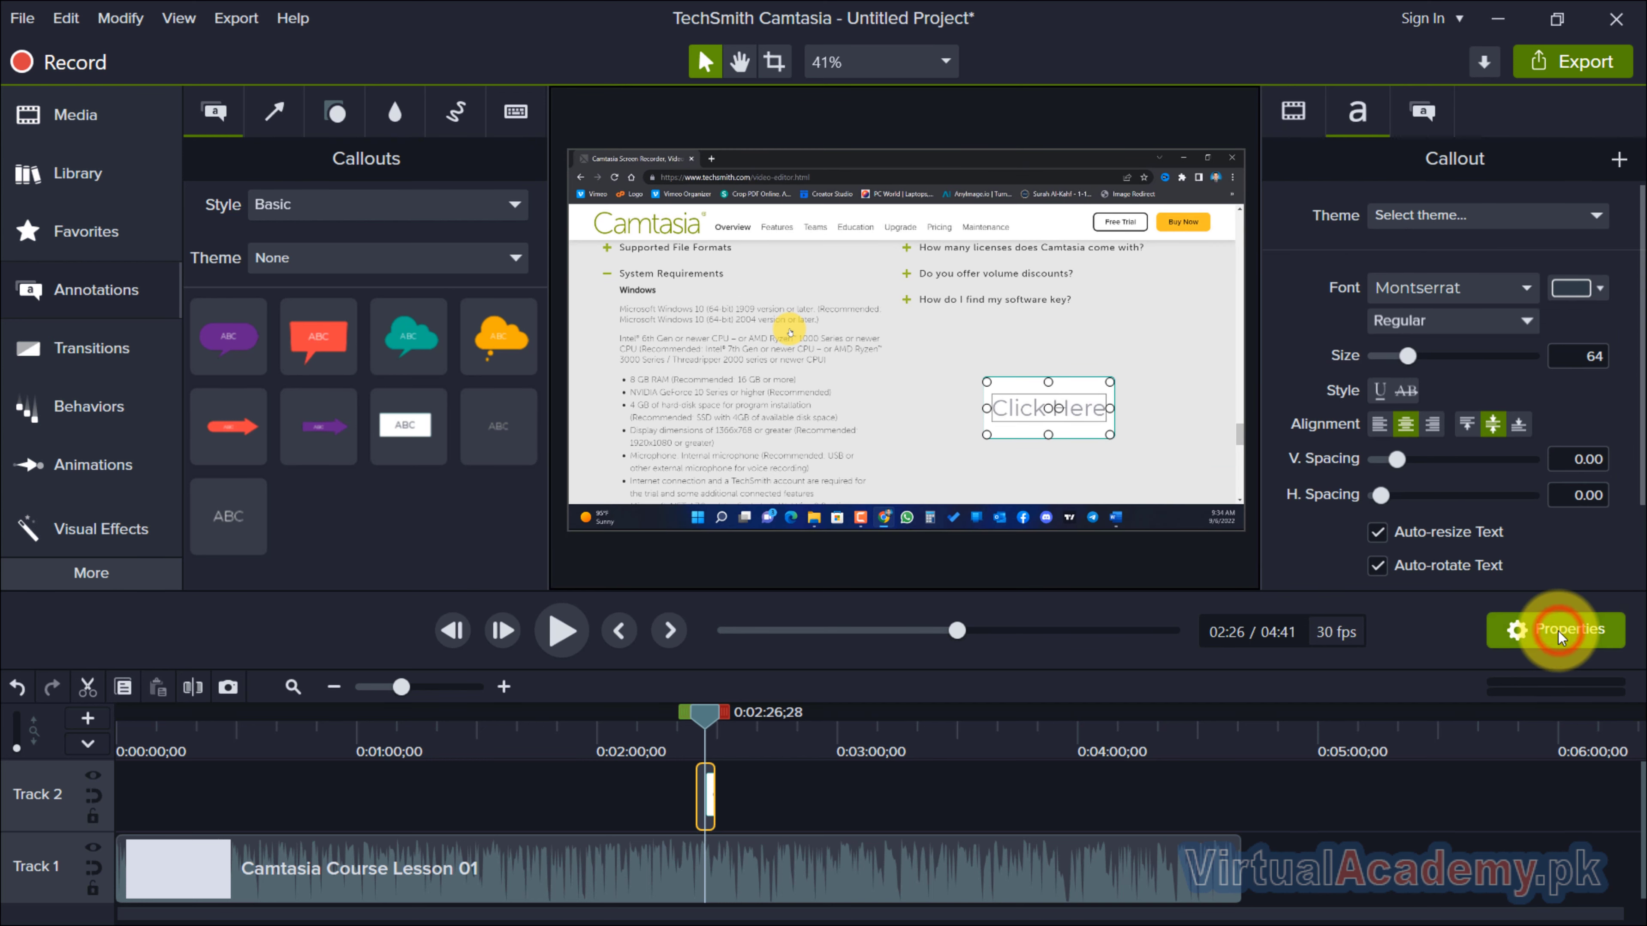
pyautogui.click(1582, 298)
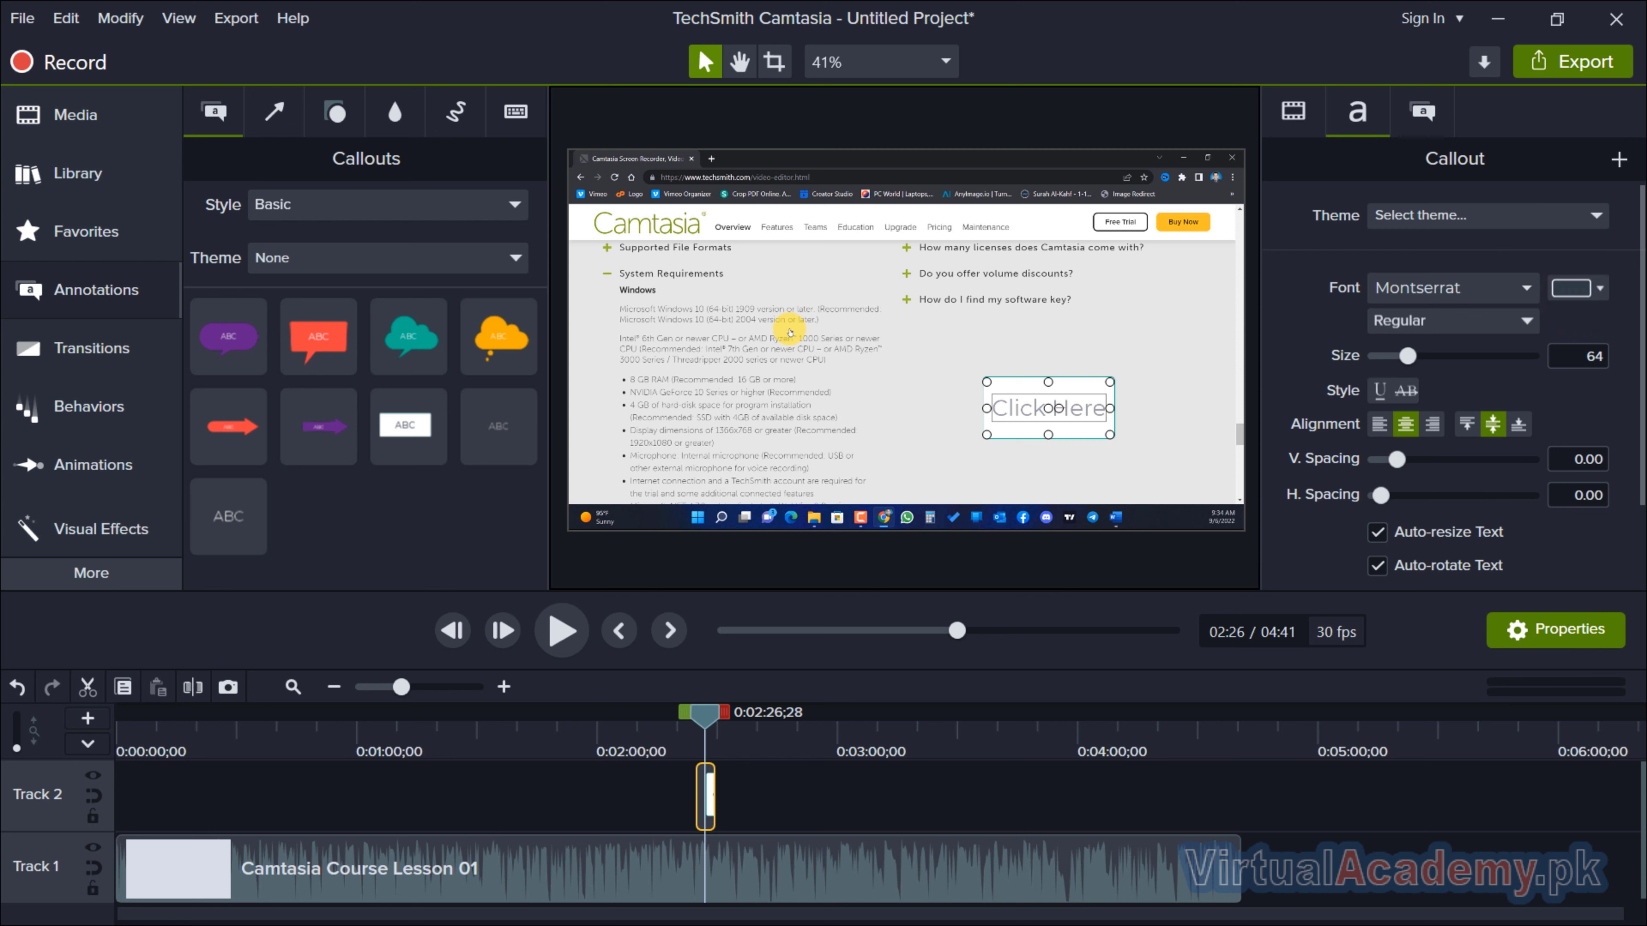
pyautogui.click(1216, 331)
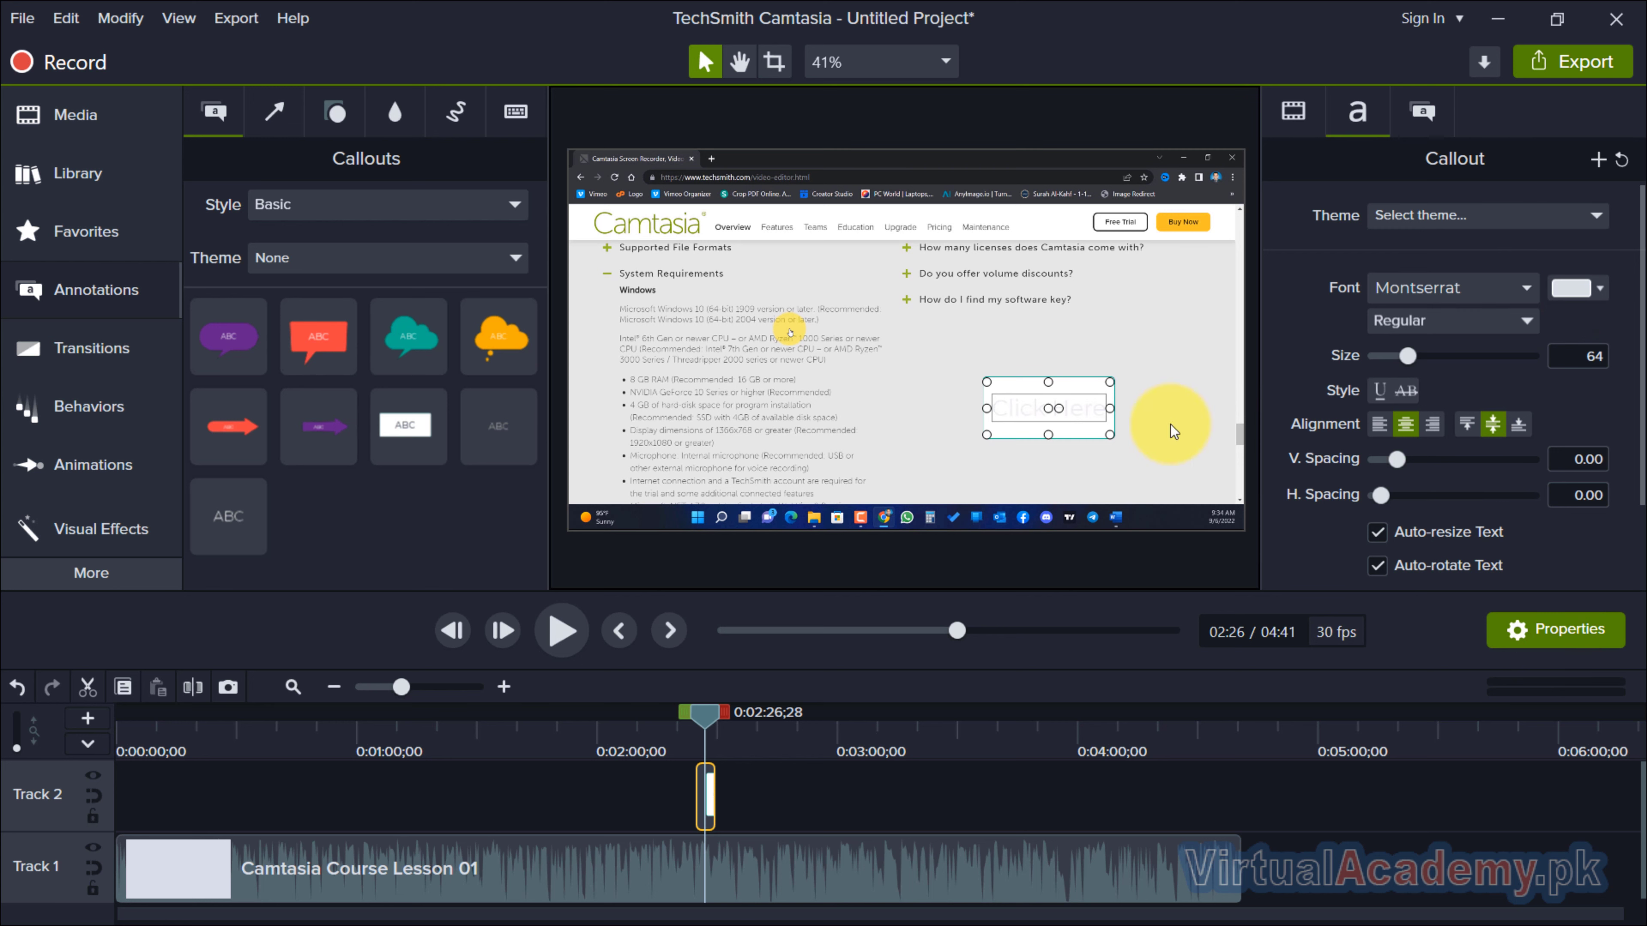
pyautogui.click(1422, 111)
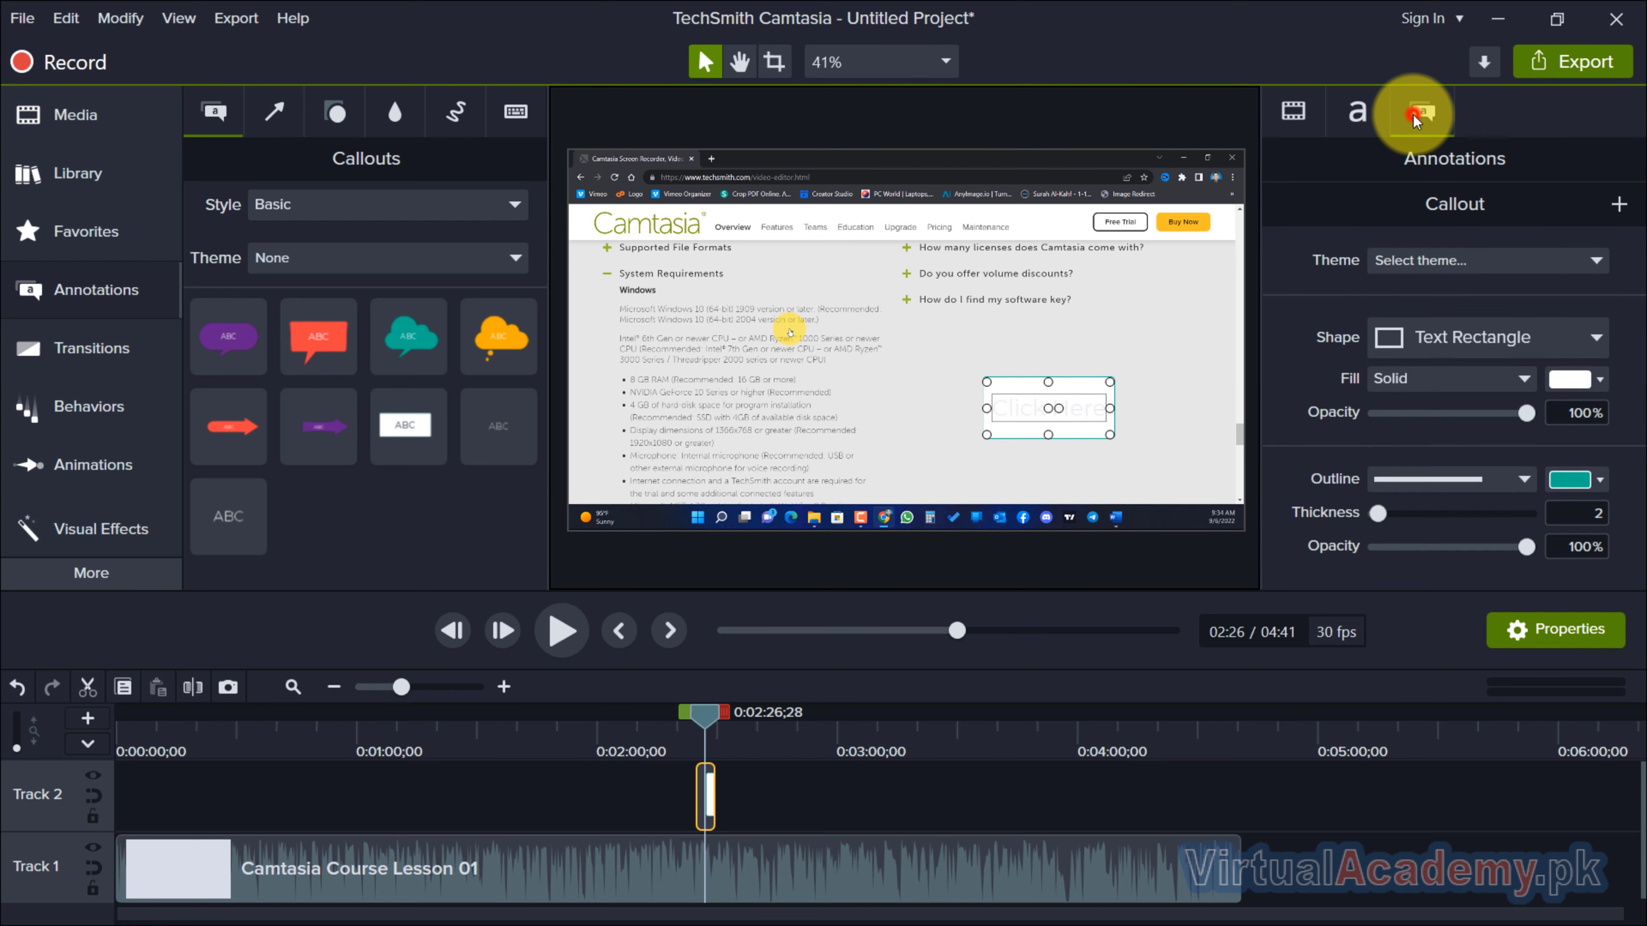
pyautogui.click(1575, 376)
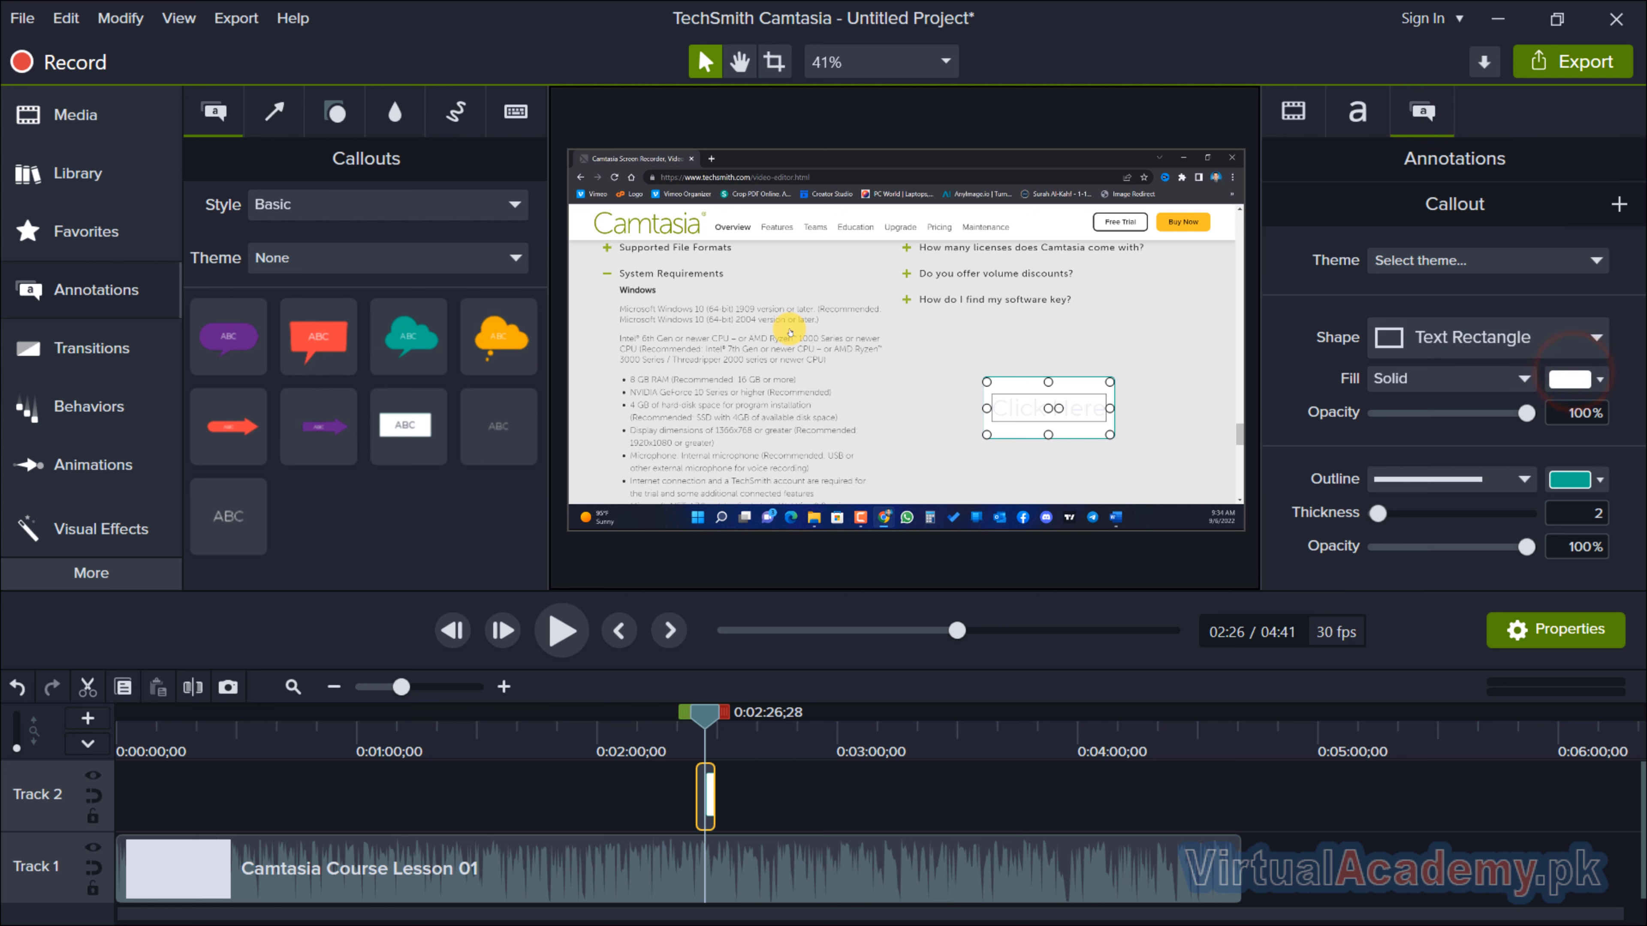
pyautogui.click(924, 325)
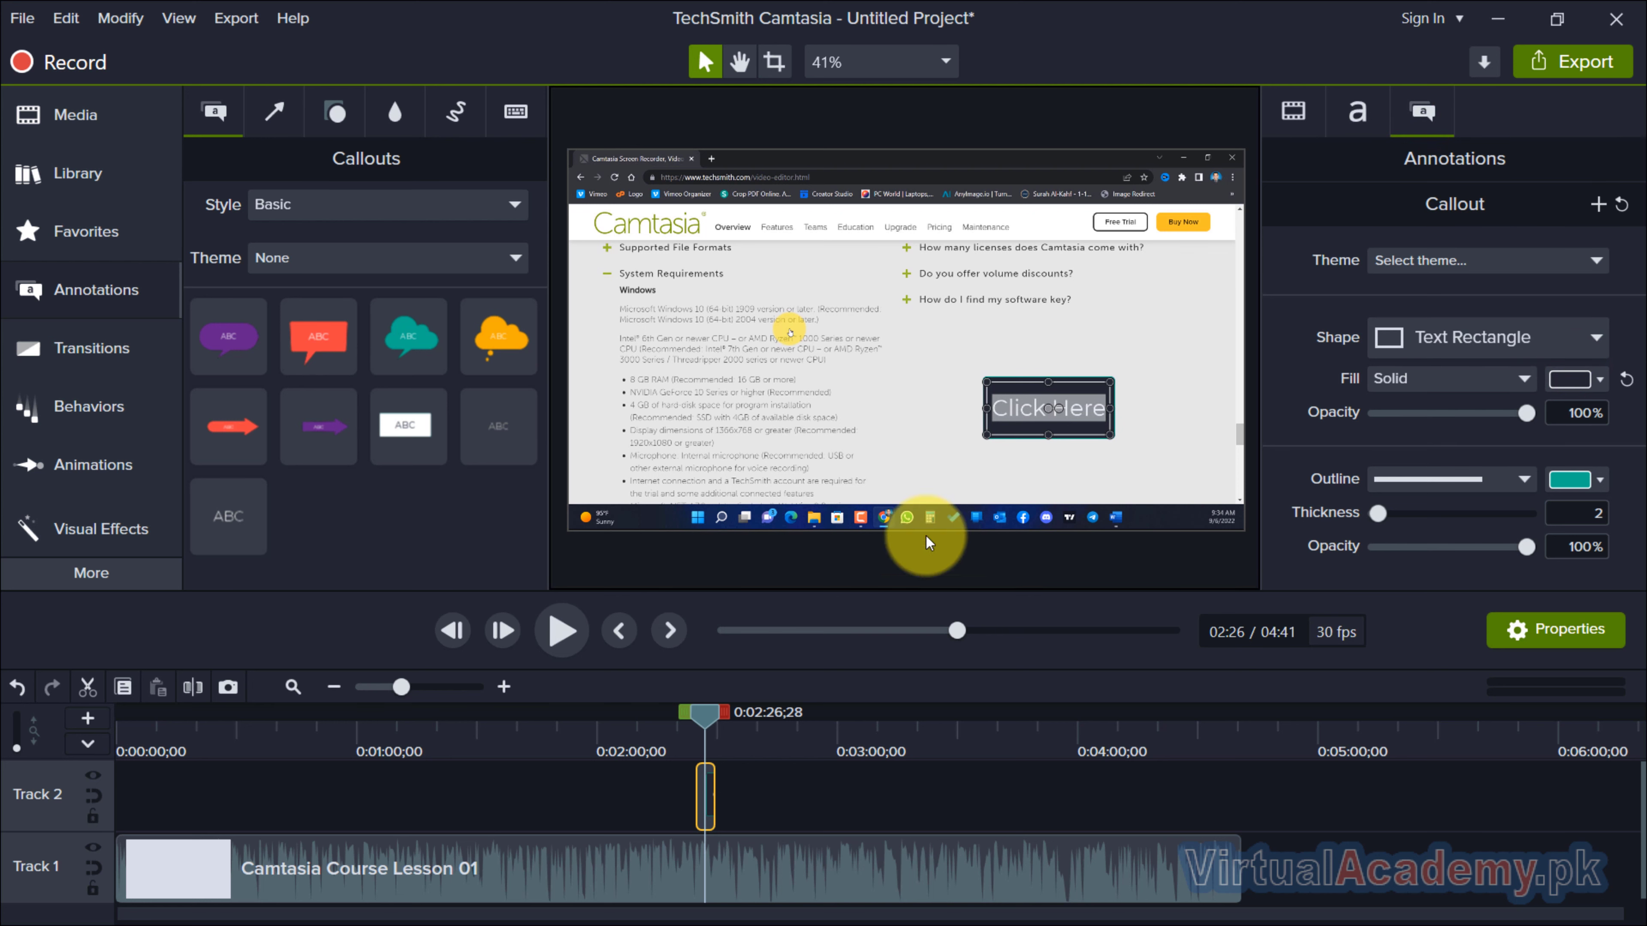
# Set the Click Here callout's Montserrat font weight to Bold.
pyautogui.click(1357, 111)
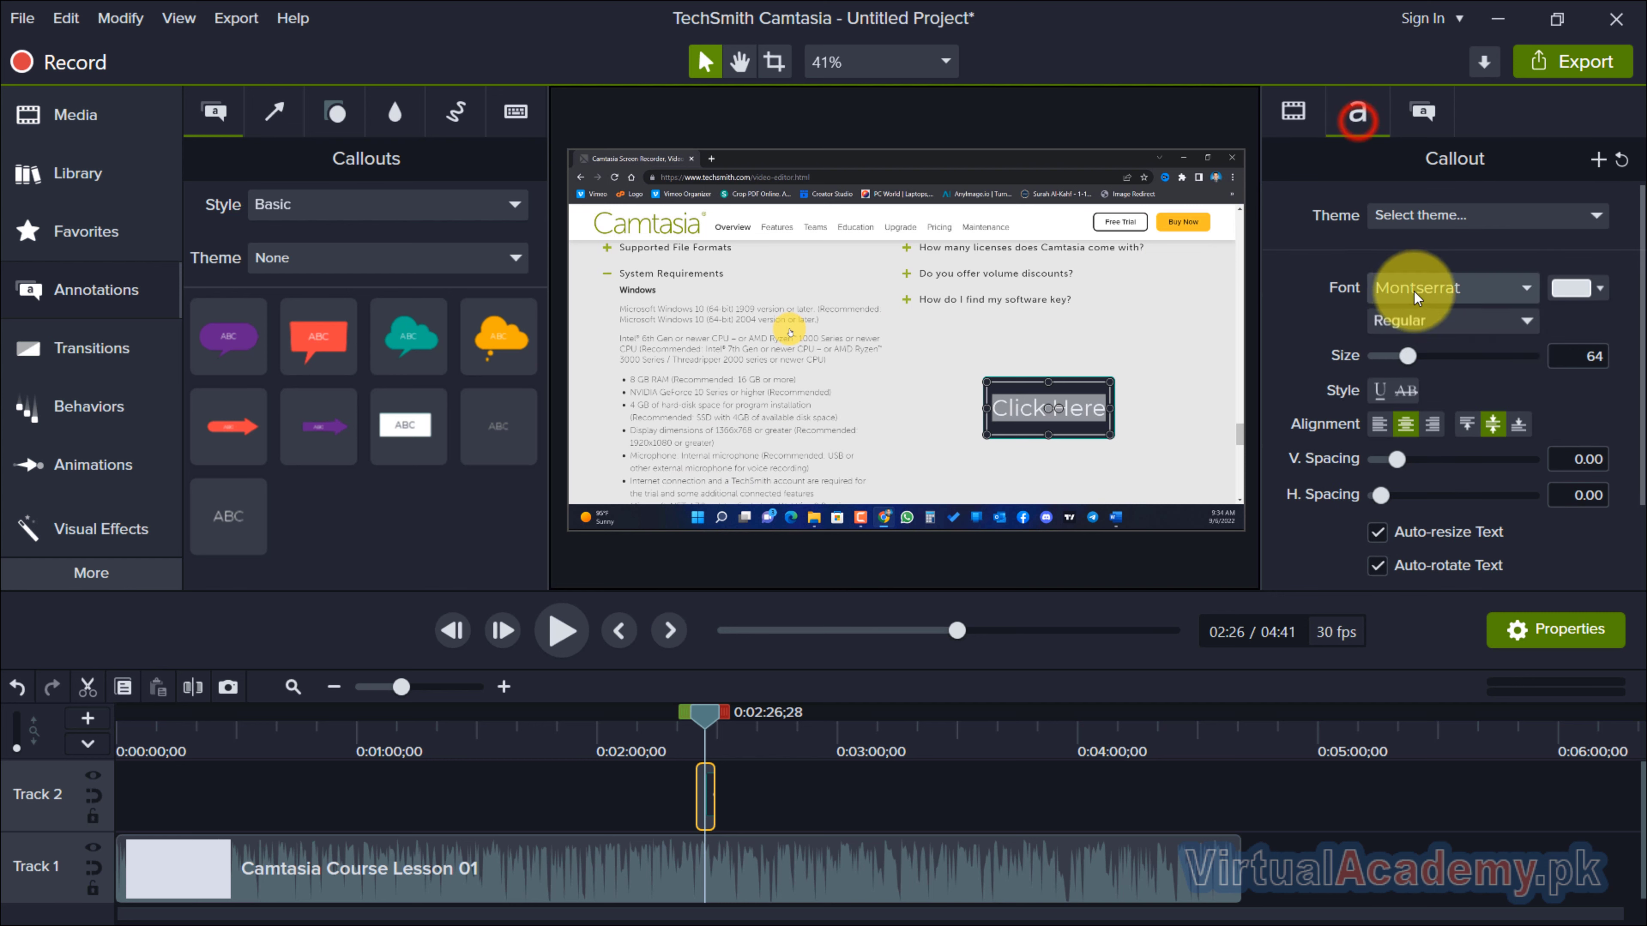
pyautogui.click(1422, 320)
pyautogui.click(1415, 405)
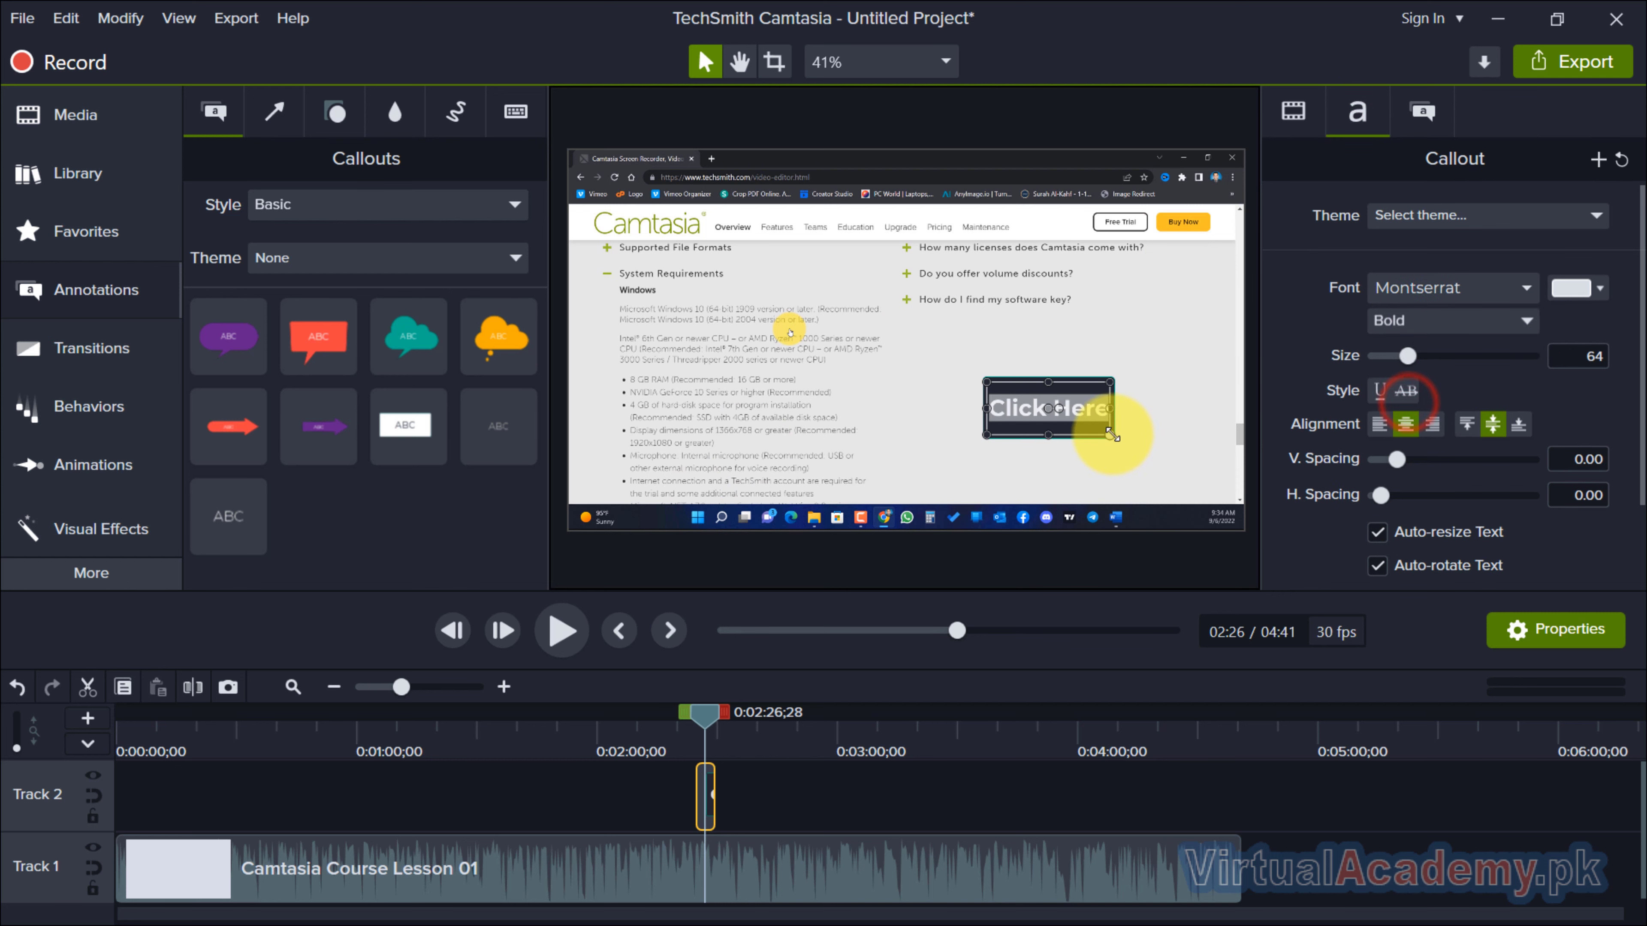
# Enlarge the callout box toward the lower-right corner of the video and extend its Track 2 clip to about 2:37.
pyautogui.moveTo(1110, 435); pyautogui.dragTo(1186, 463)
pyautogui.moveTo(999, 459); pyautogui.dragTo(1036, 458)
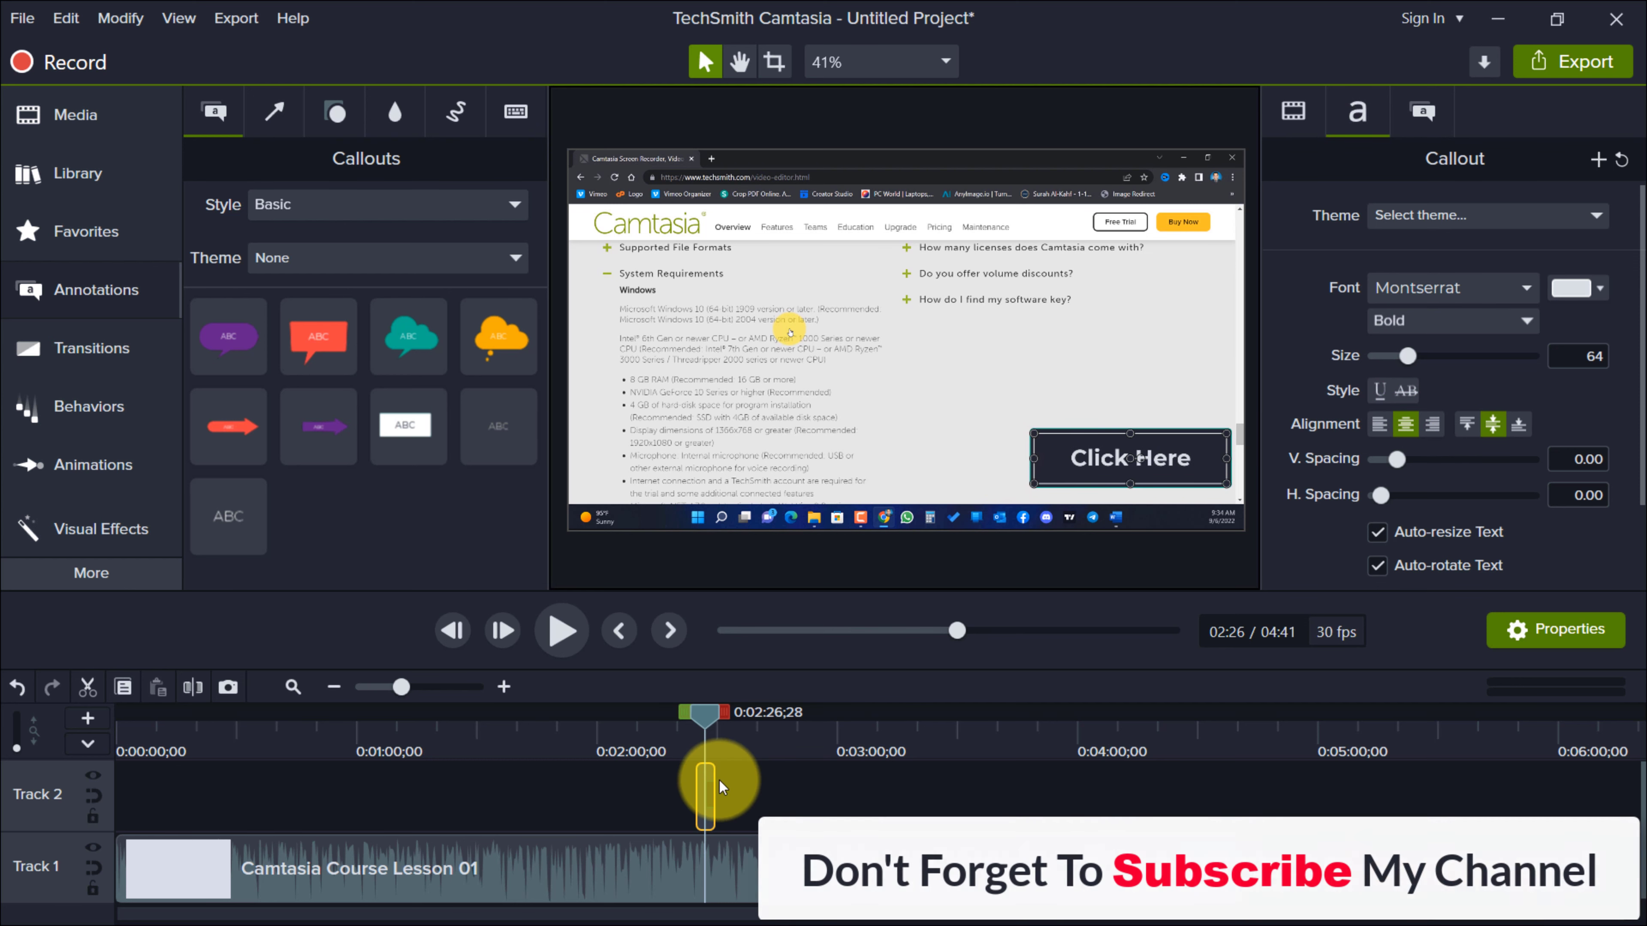
pyautogui.moveTo(712, 782); pyautogui.dragTo(749, 783)
pyautogui.moveTo(704, 713); pyautogui.dragTo(726, 790)
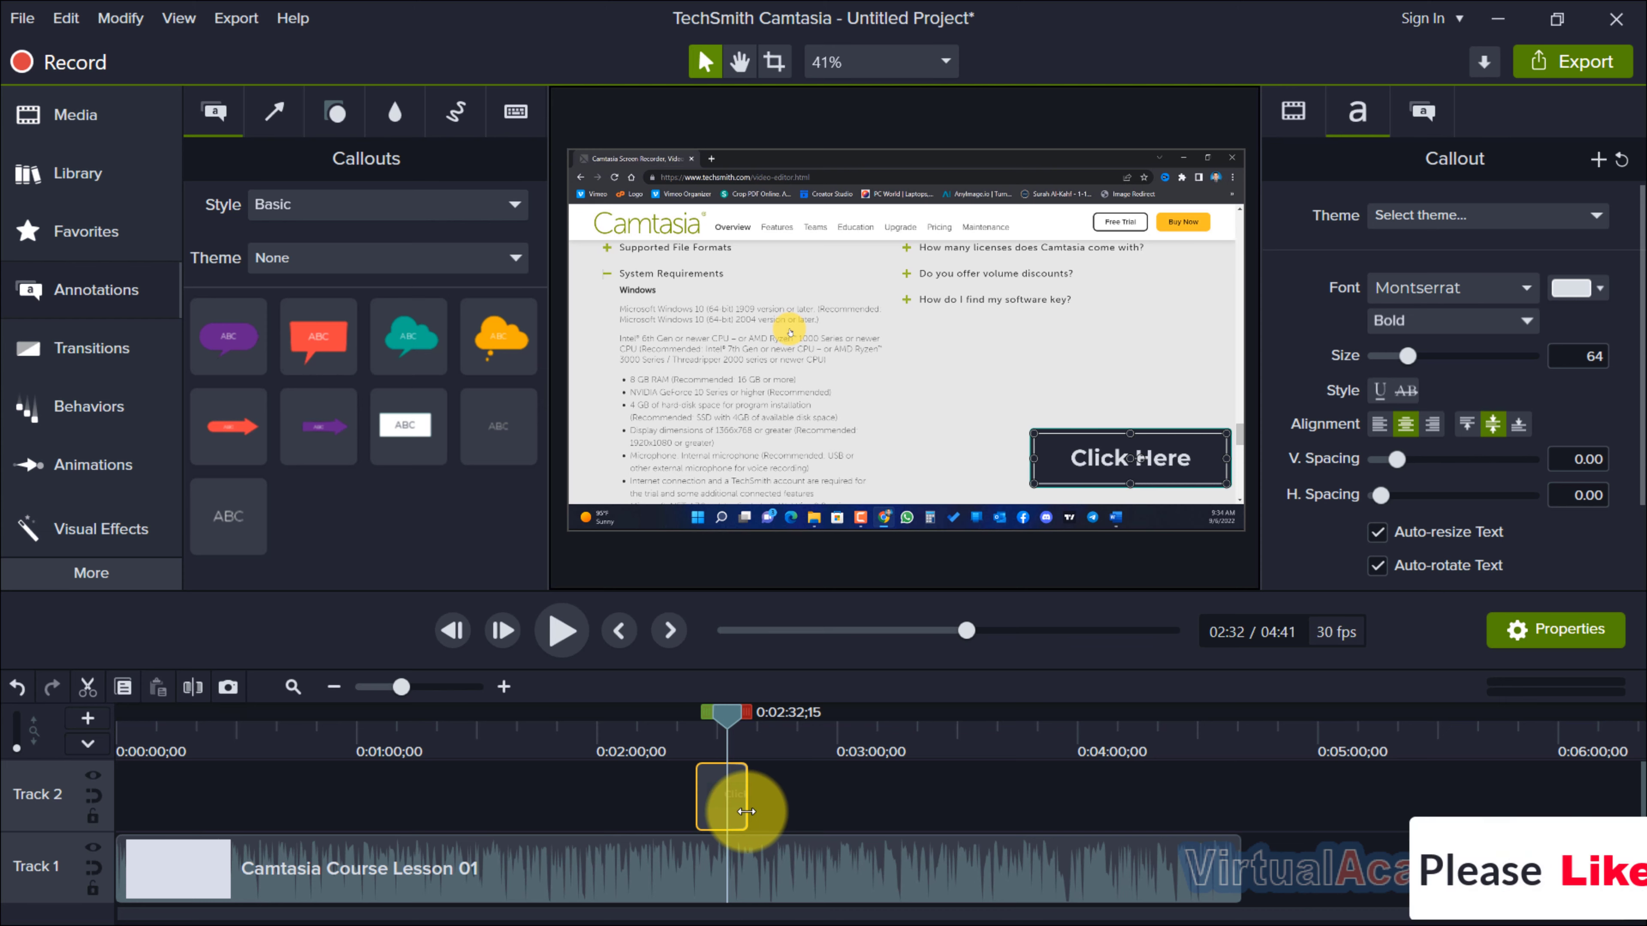
# Apply the Interactive Hotspot effect to the Click Here callout on Track 2 and scrub through the clip to its end.
pyautogui.click(109, 536)
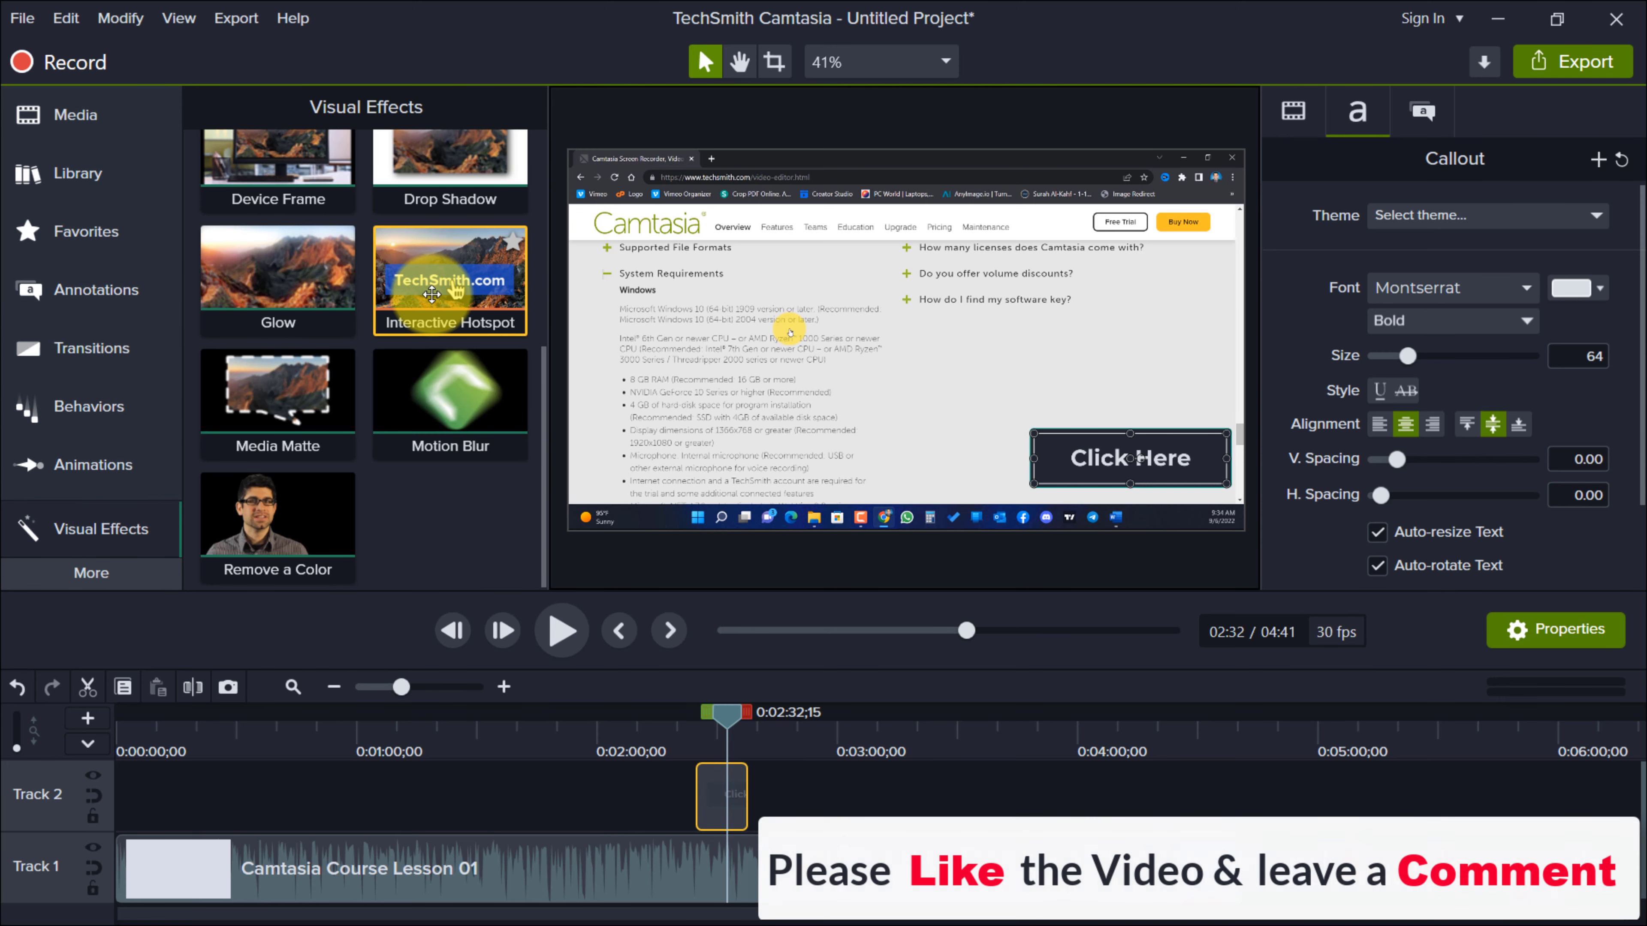
pyautogui.moveTo(433, 295); pyautogui.dragTo(722, 795)
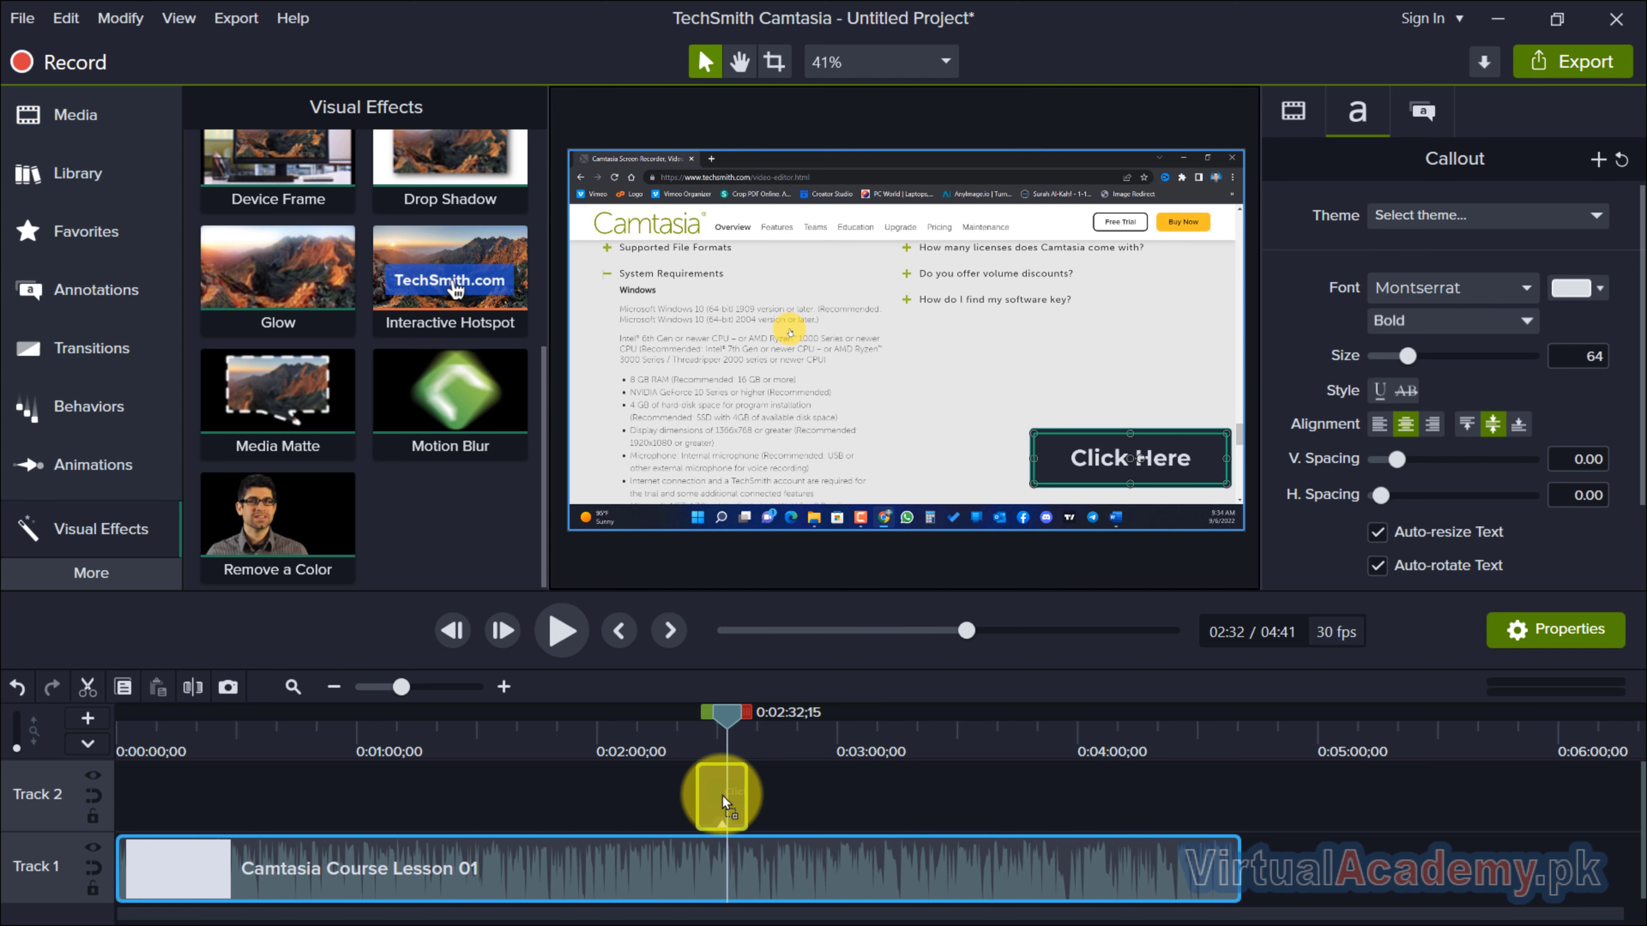
pyautogui.moveTo(722, 795); pyautogui.dragTo(722, 795)
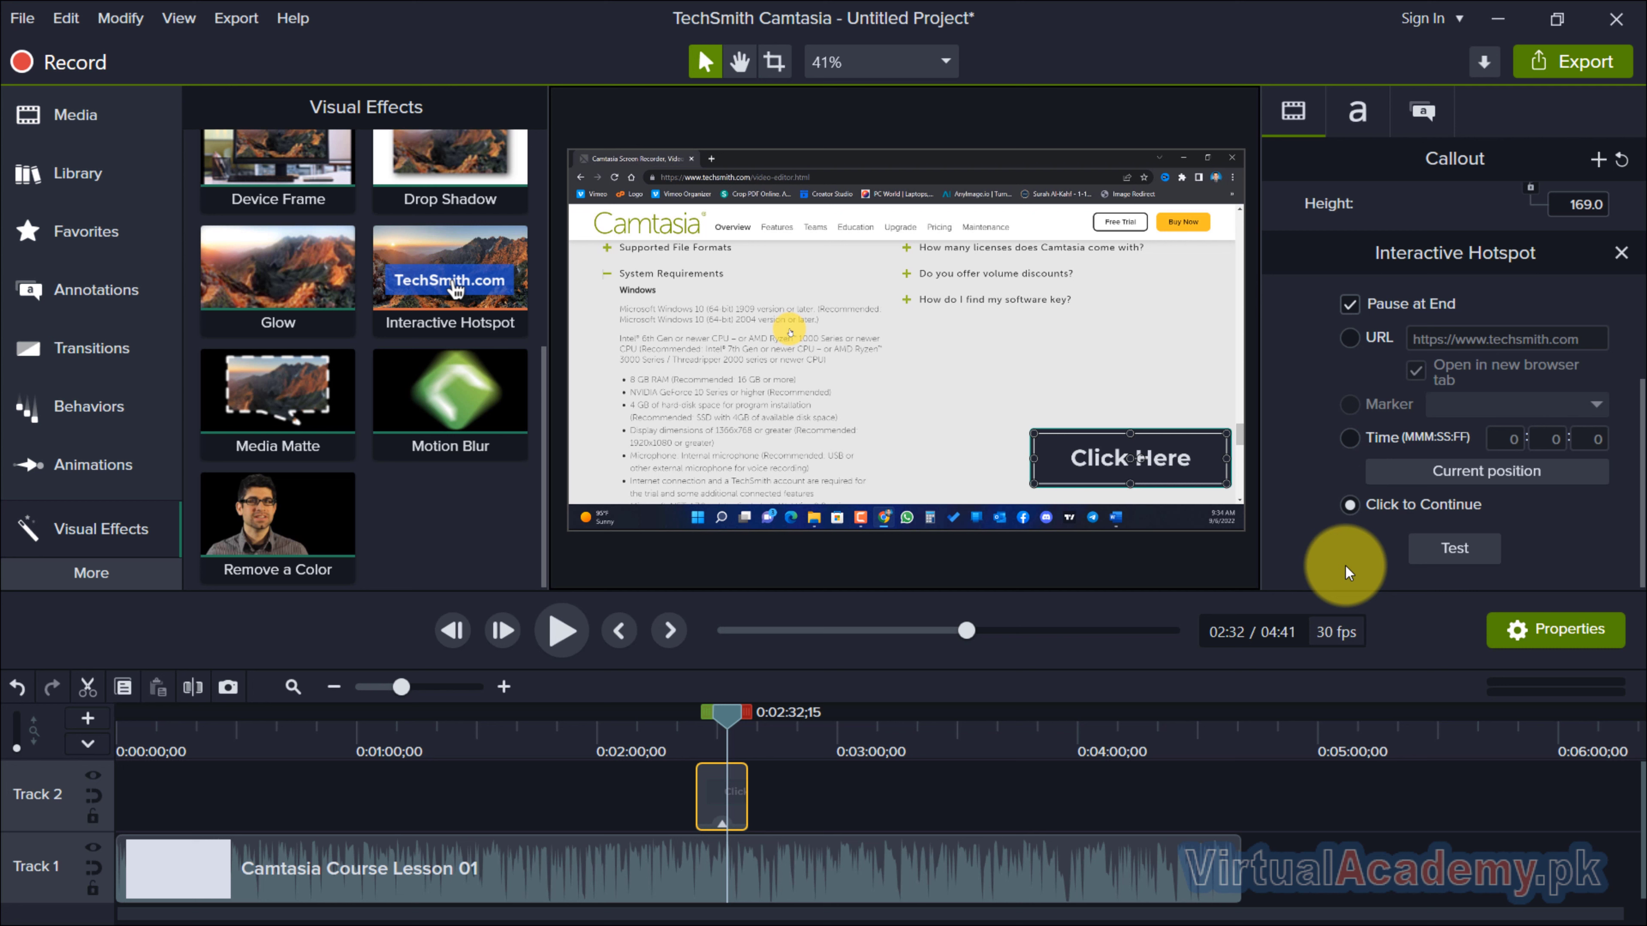
pyautogui.moveTo(733, 710); pyautogui.dragTo(695, 712)
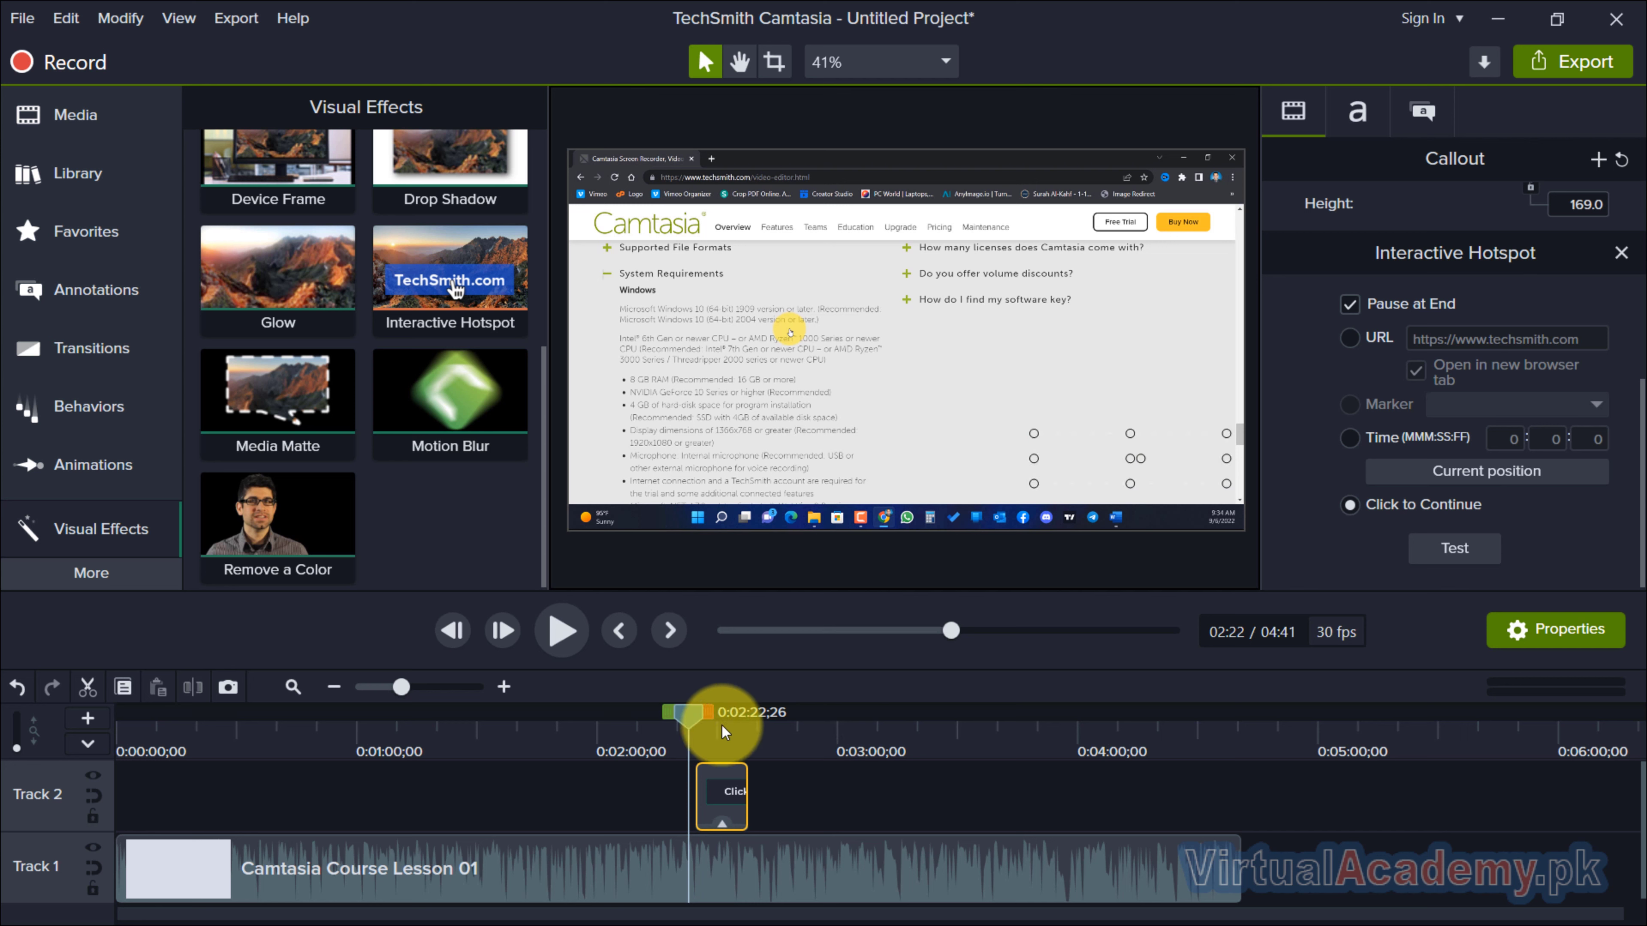
pyautogui.moveTo(693, 714); pyautogui.dragTo(749, 806)
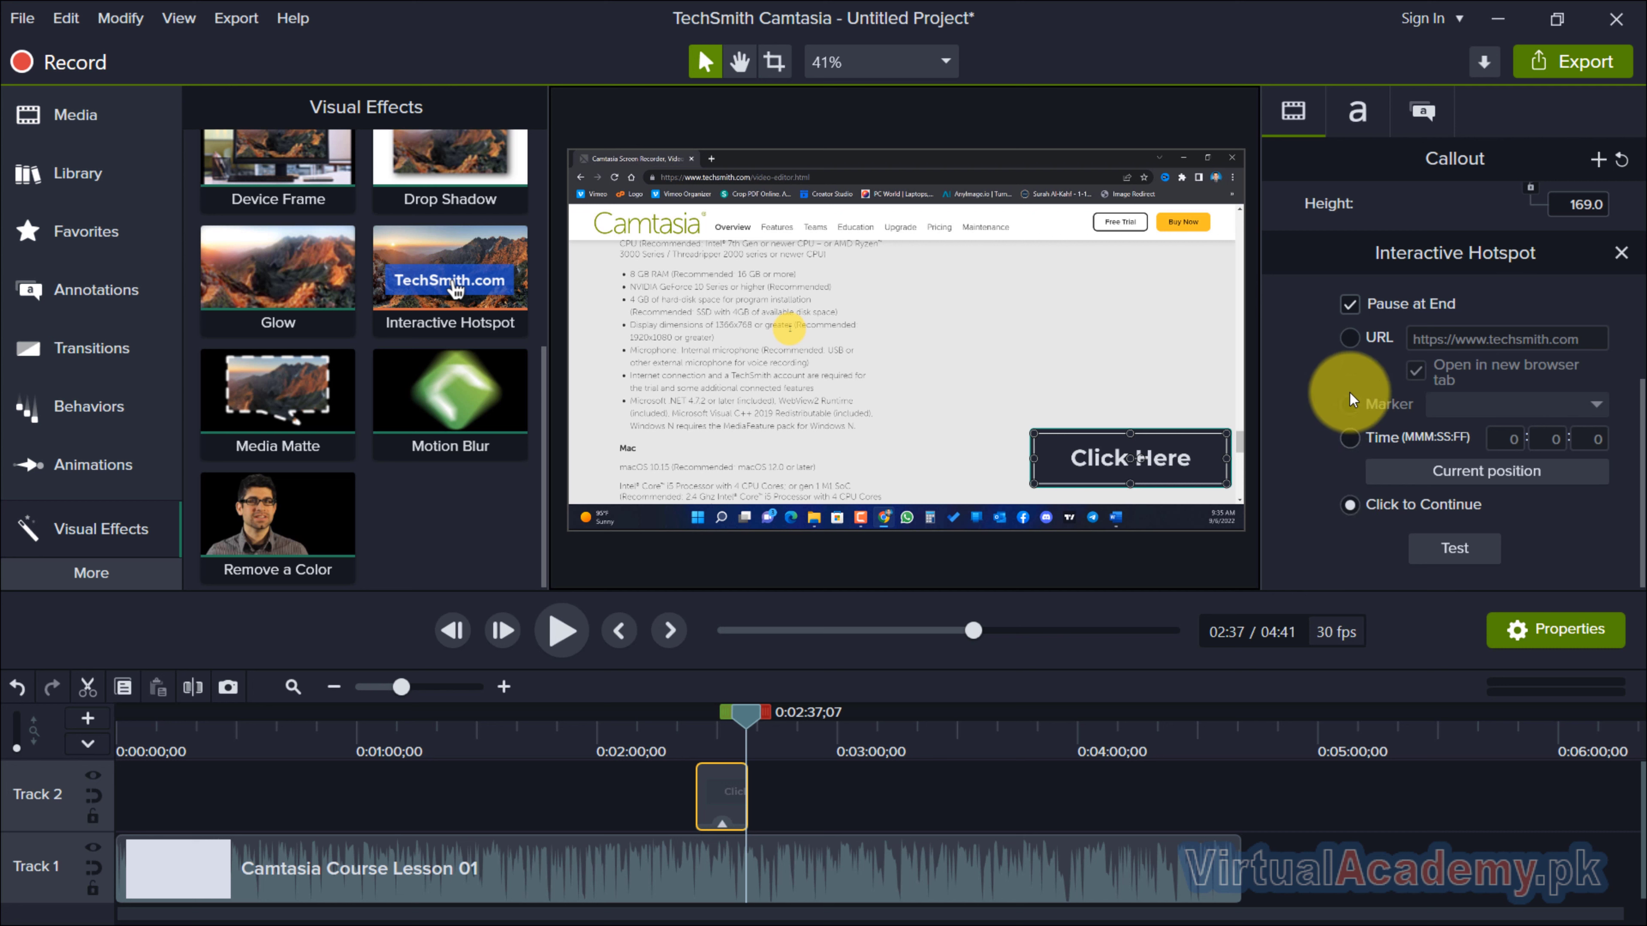
pyautogui.click(1350, 338)
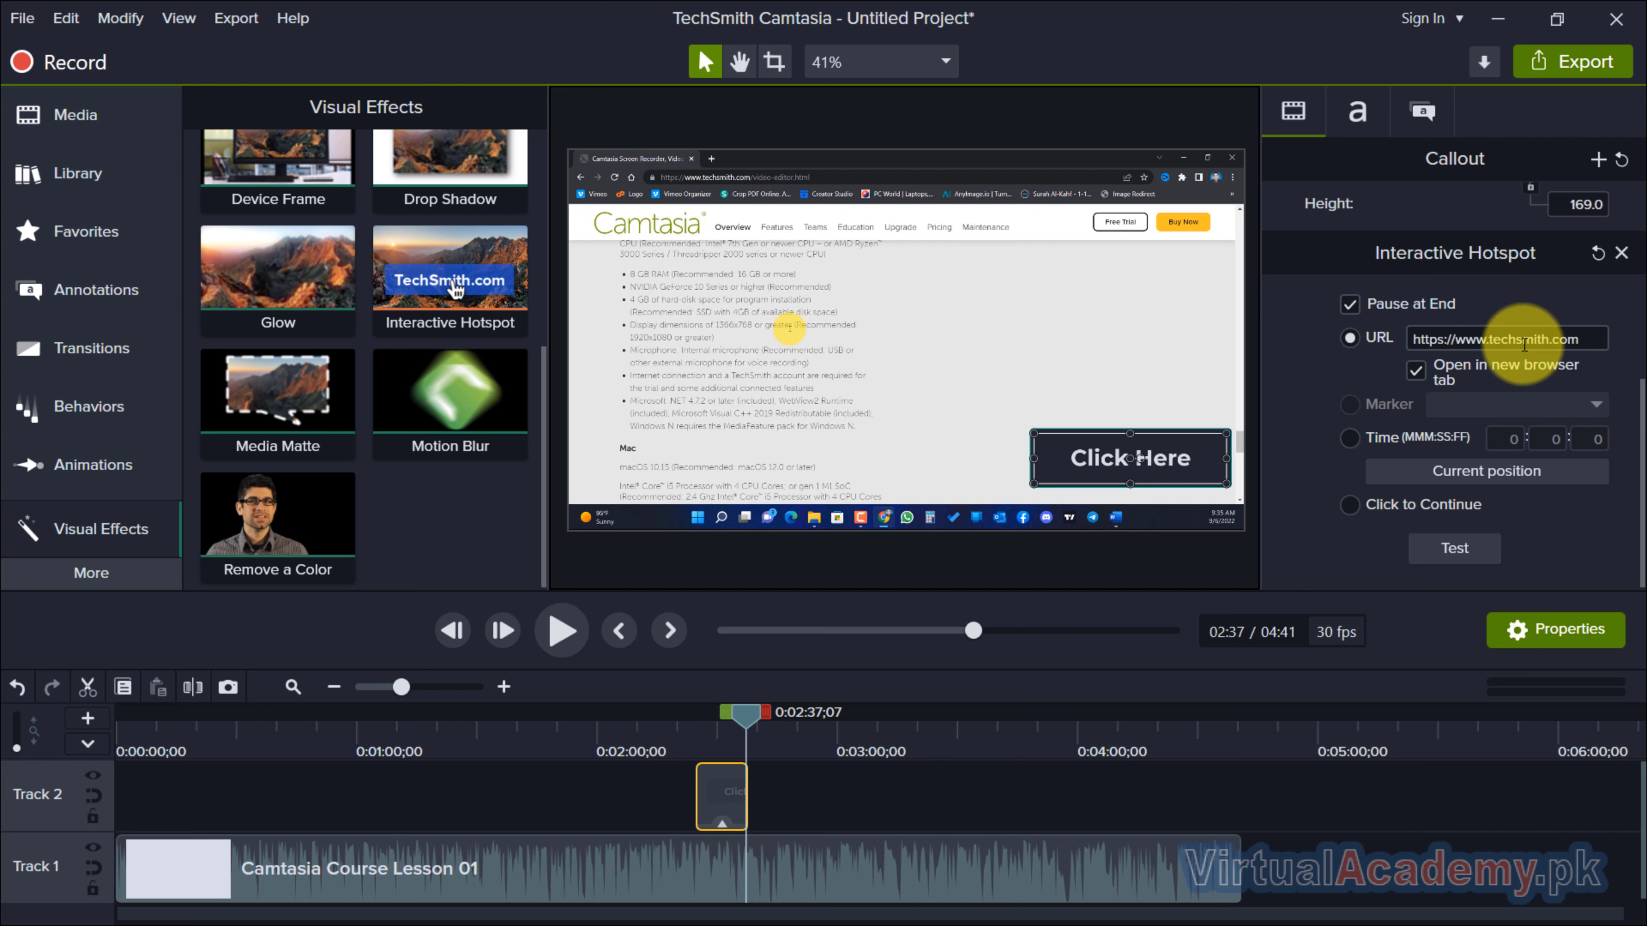
pyautogui.click(1583, 338)
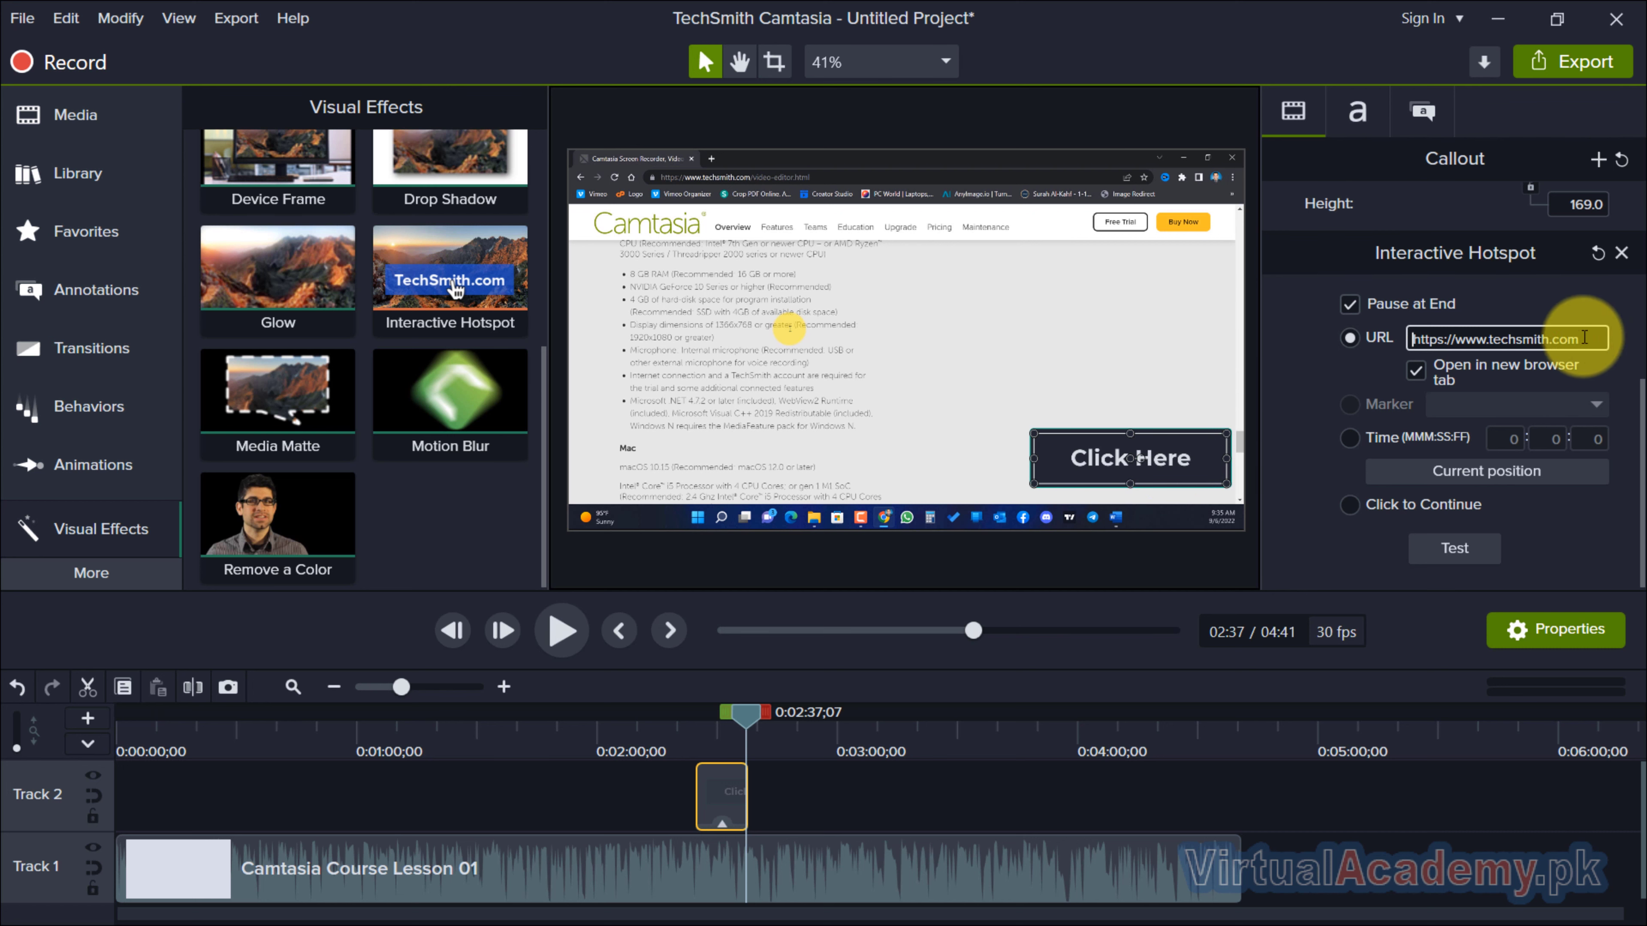
pyautogui.moveTo(1584, 338); pyautogui.dragTo(1492, 342)
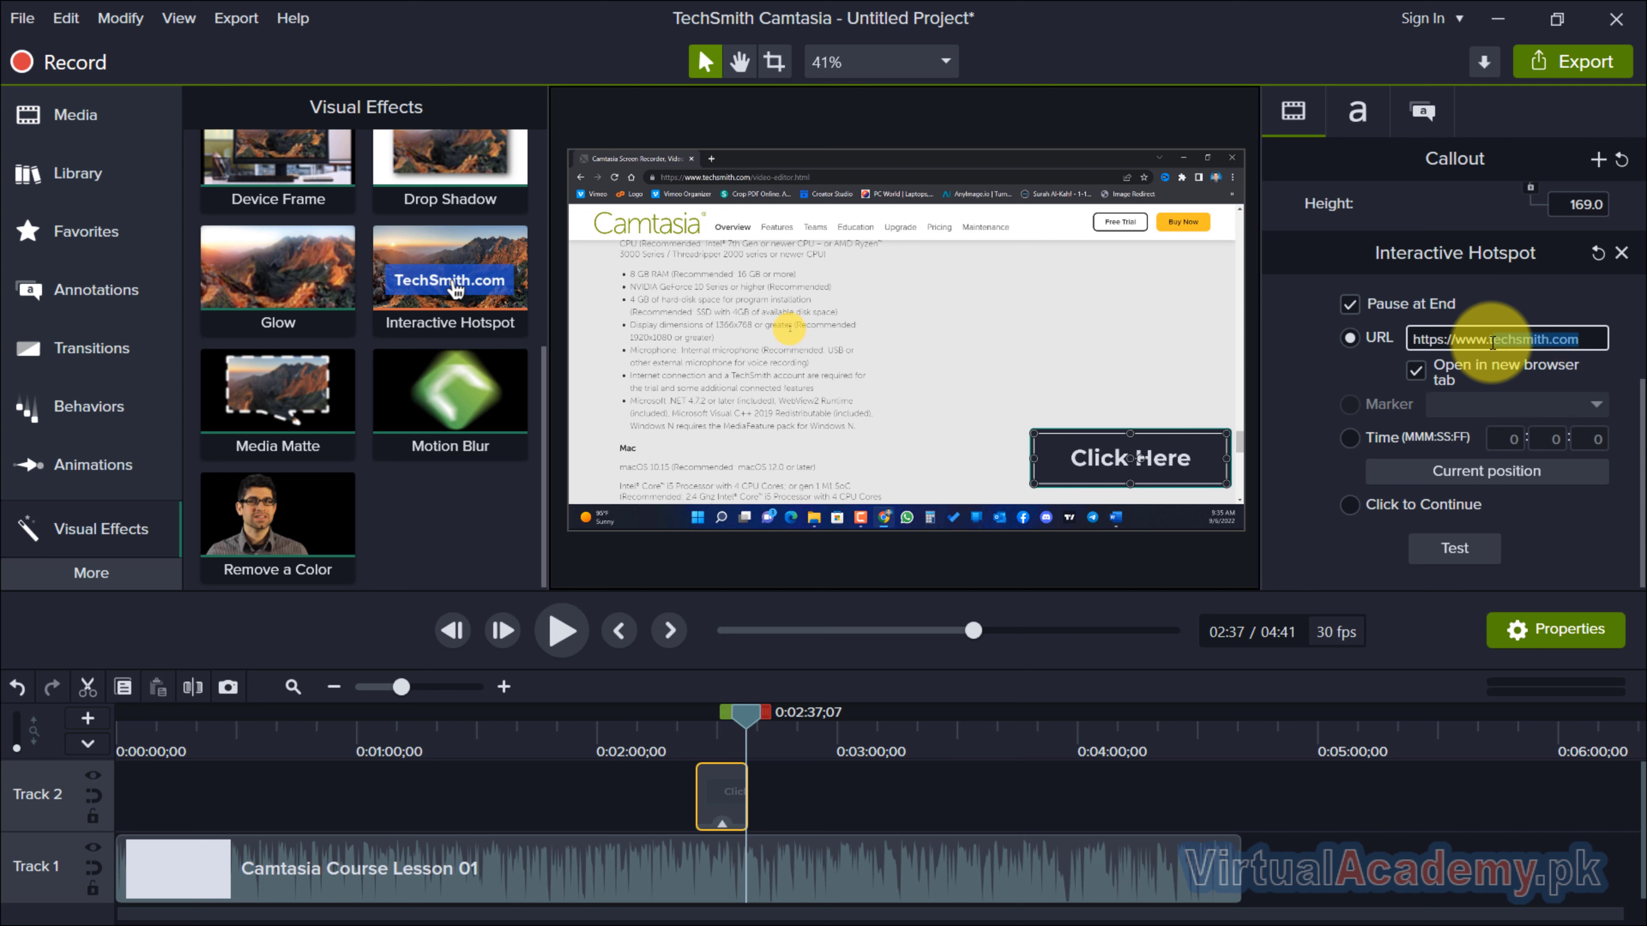
pyautogui.press('BackSpace')
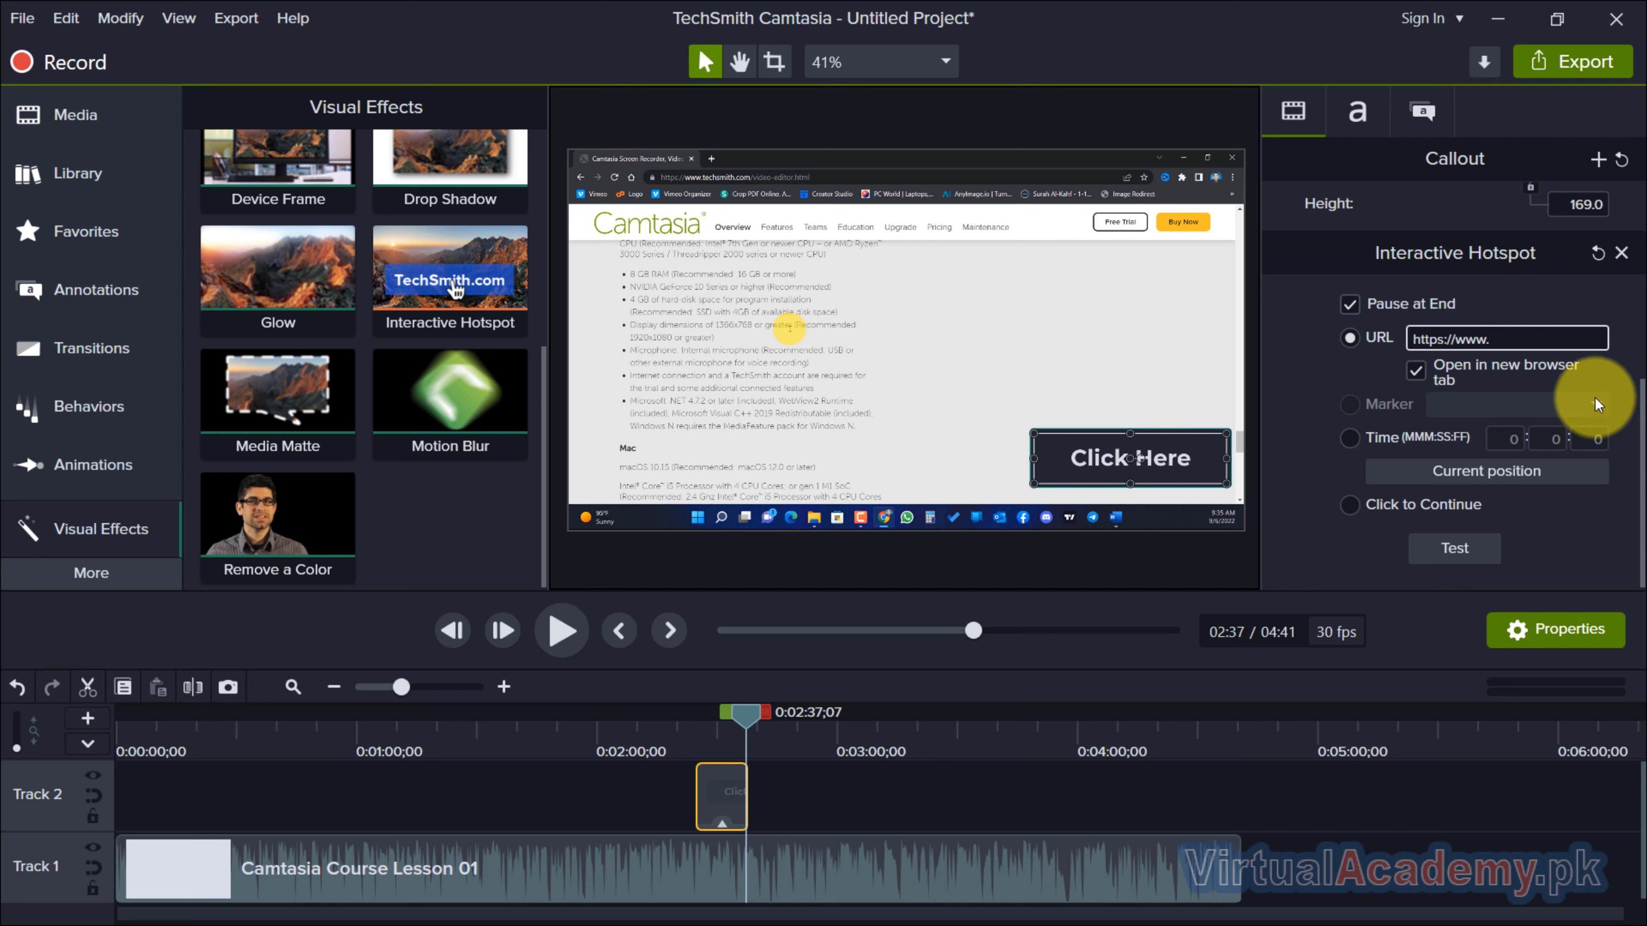
pyautogui.write('virtualacademy.pk')
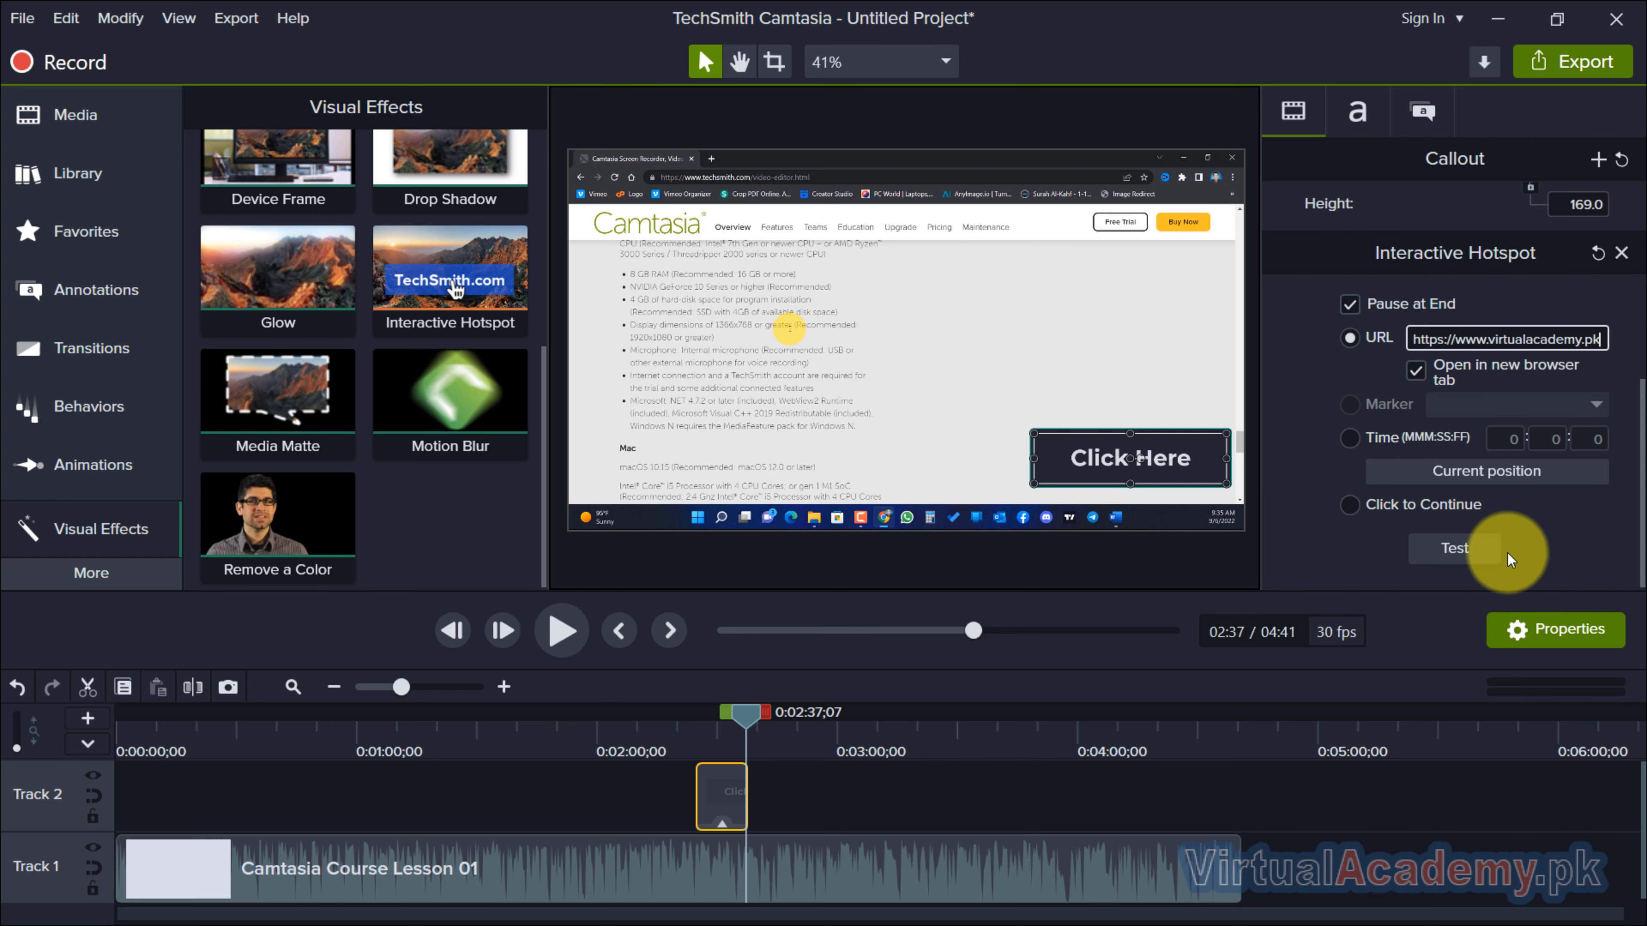
pyautogui.click(1470, 552)
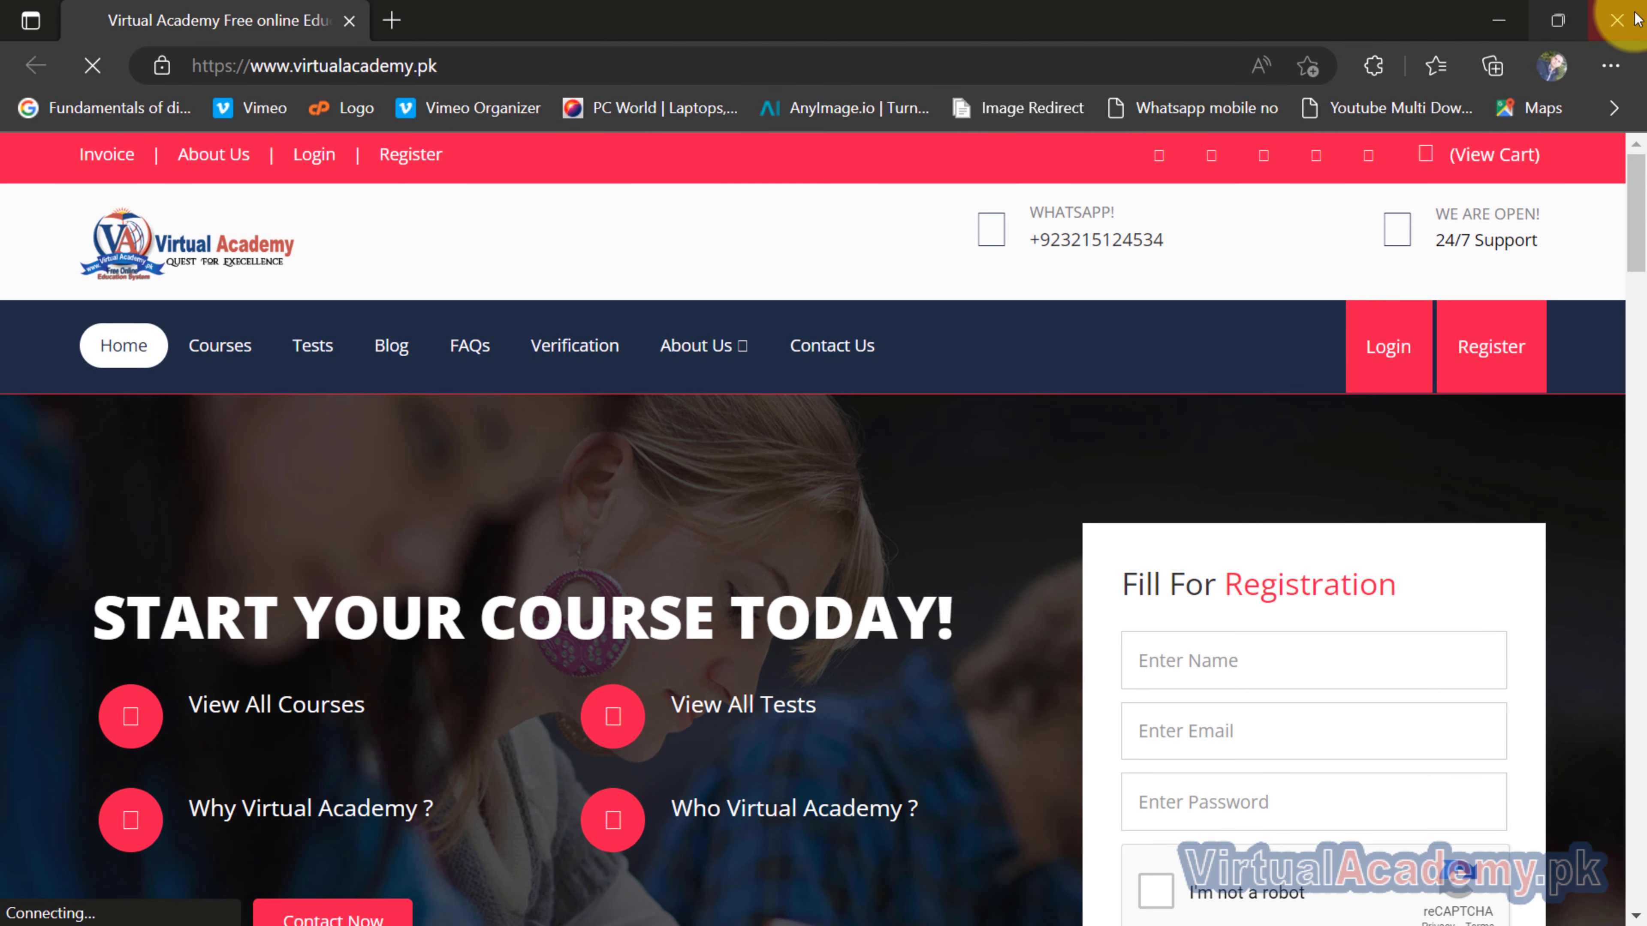
pyautogui.click(1617, 20)
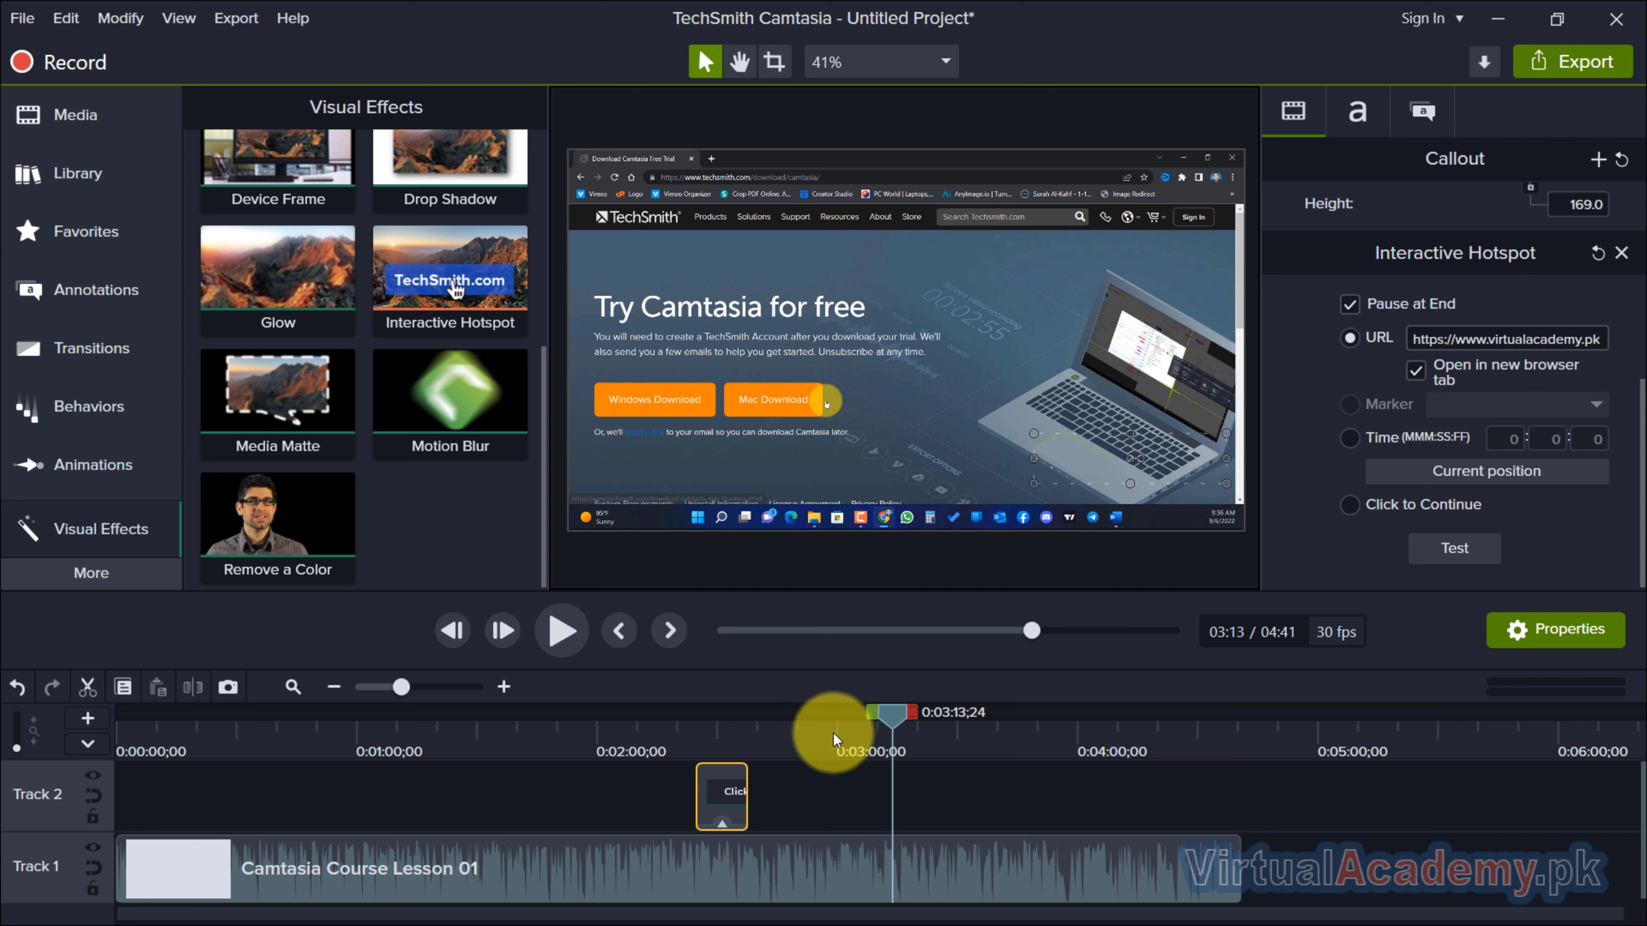
# Show the extra timeline track for quizzes and markers, and switch it from Quiz to Marker.
pyautogui.click(90, 747)
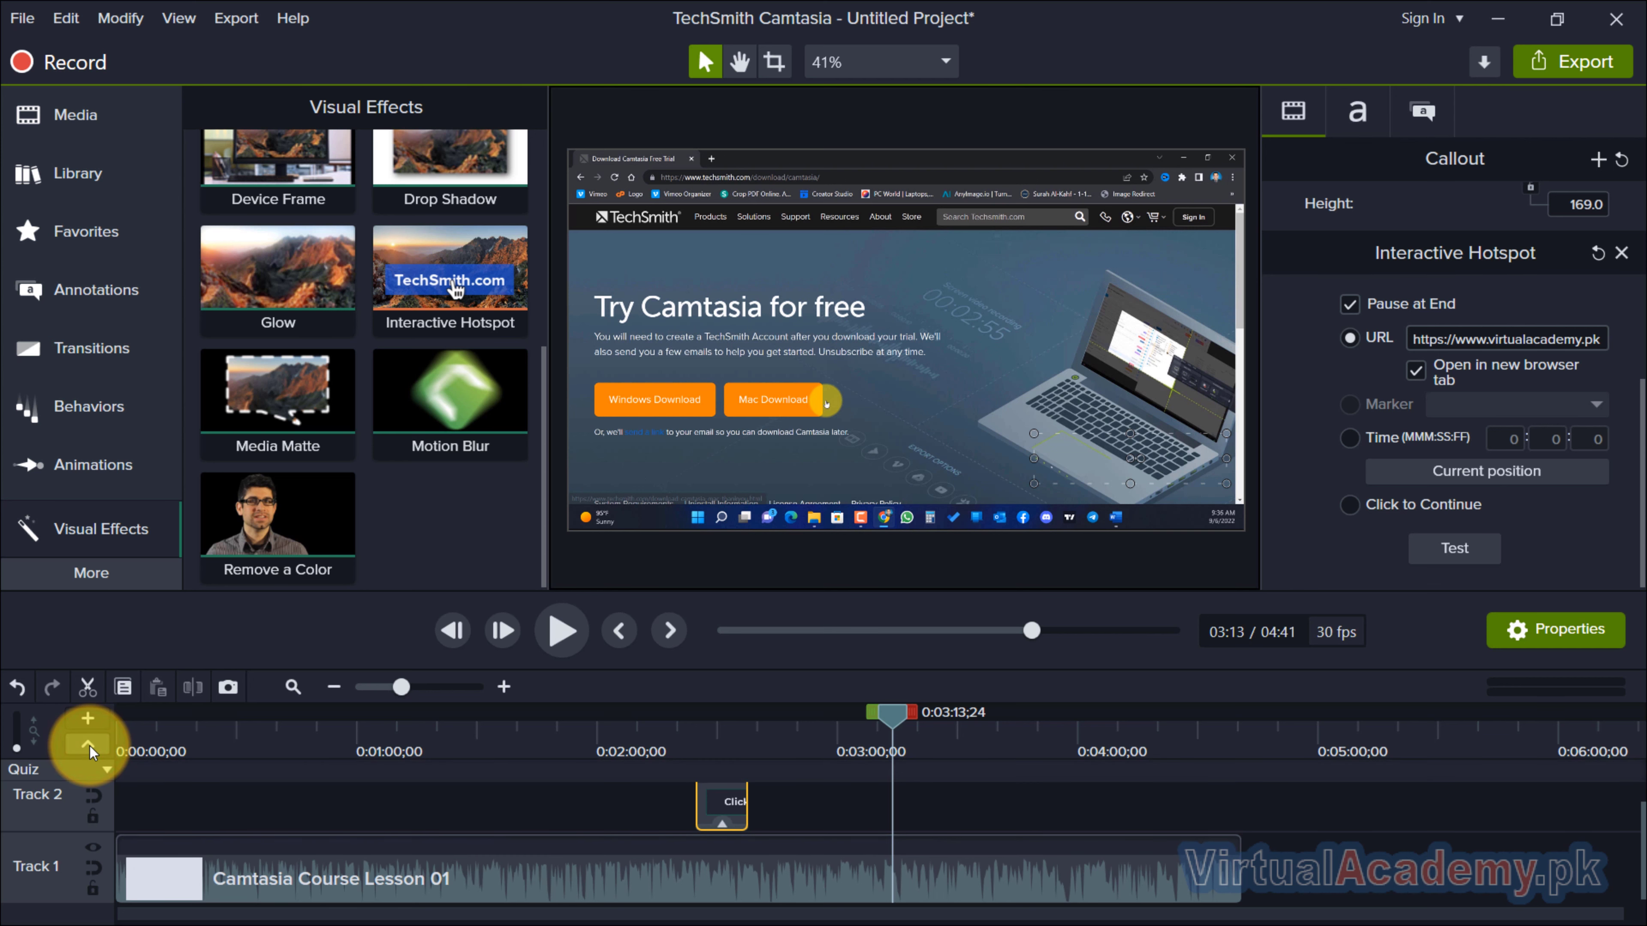
pyautogui.click(105, 771)
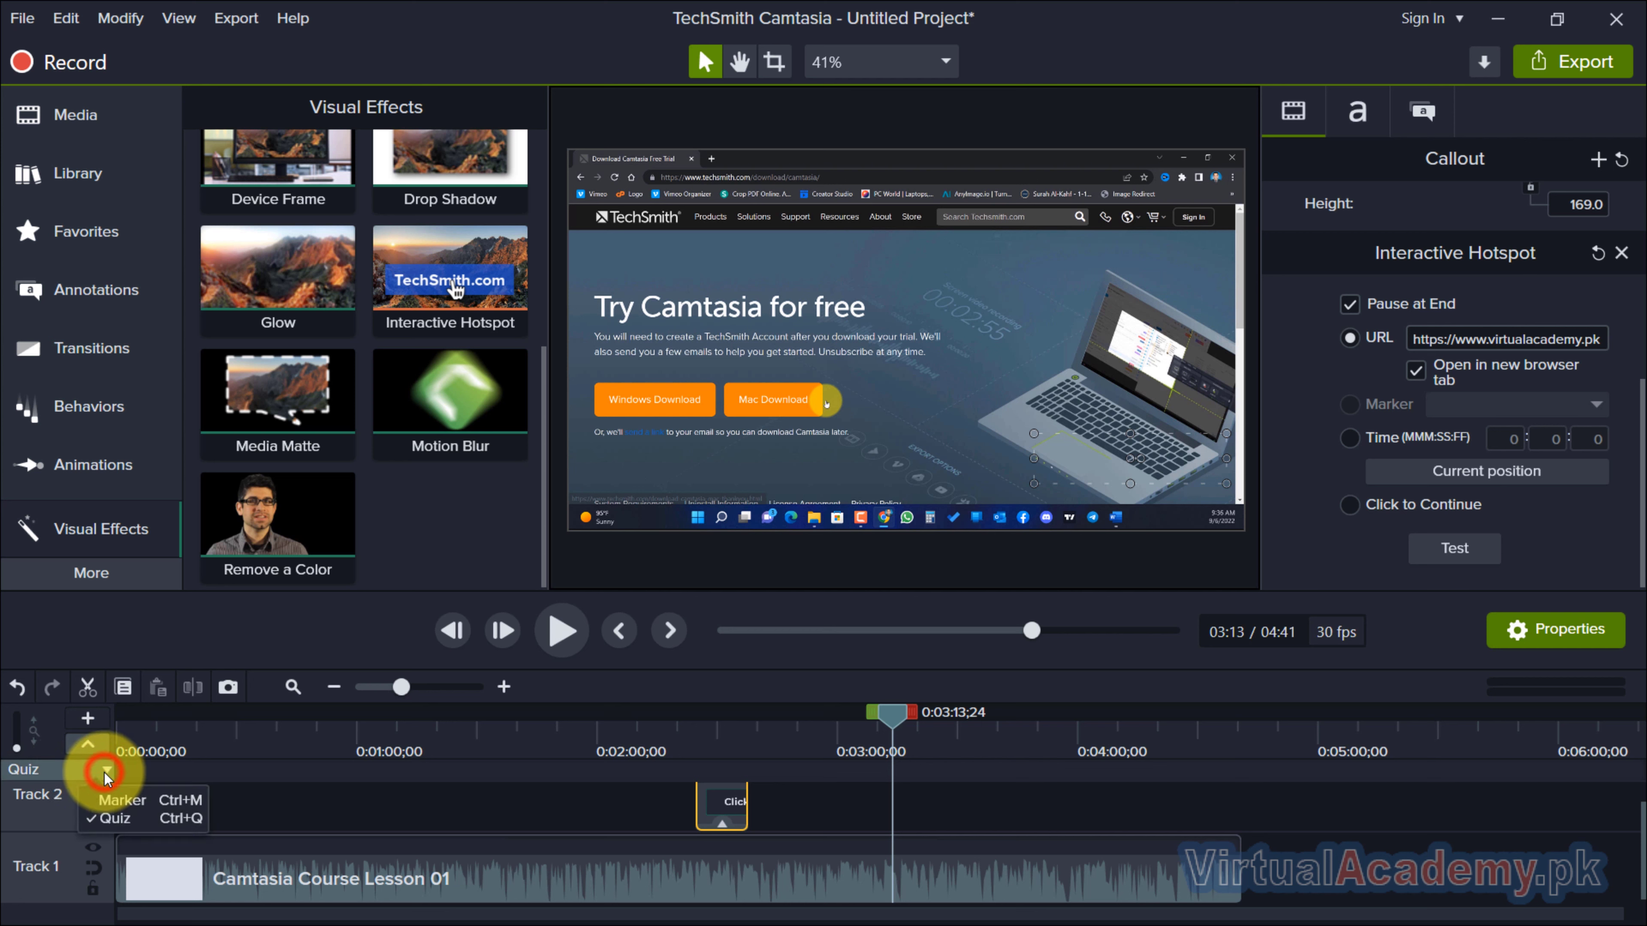
pyautogui.click(146, 804)
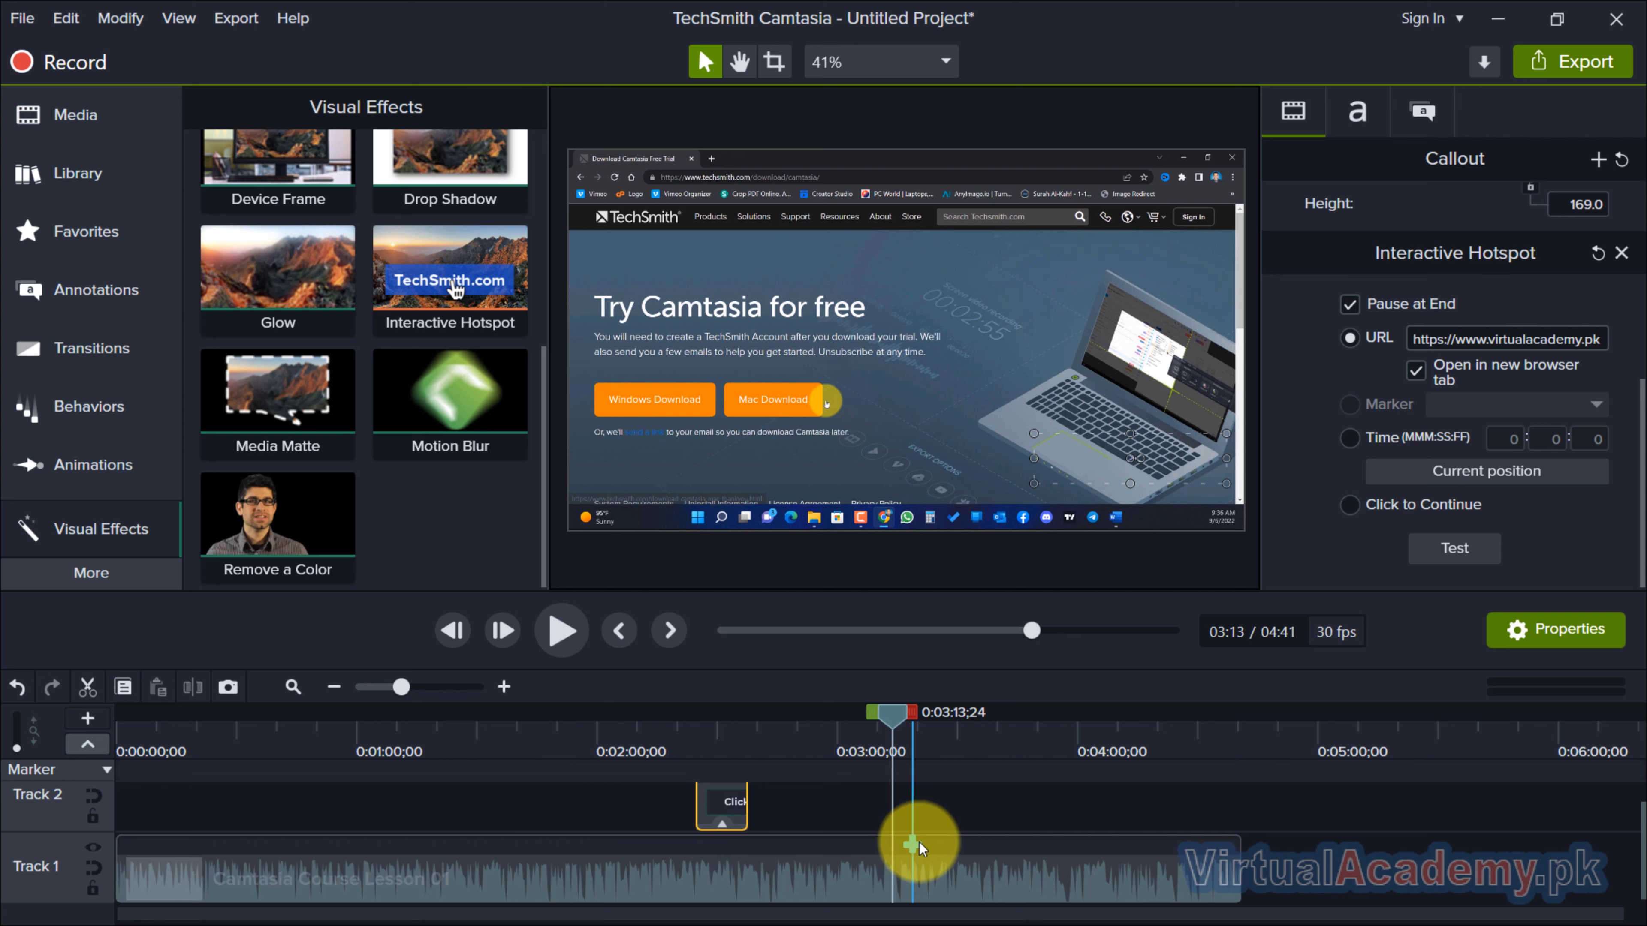
# Add a timeline marker at about 3:27 and name it Button 01.
pyautogui.click(946, 842)
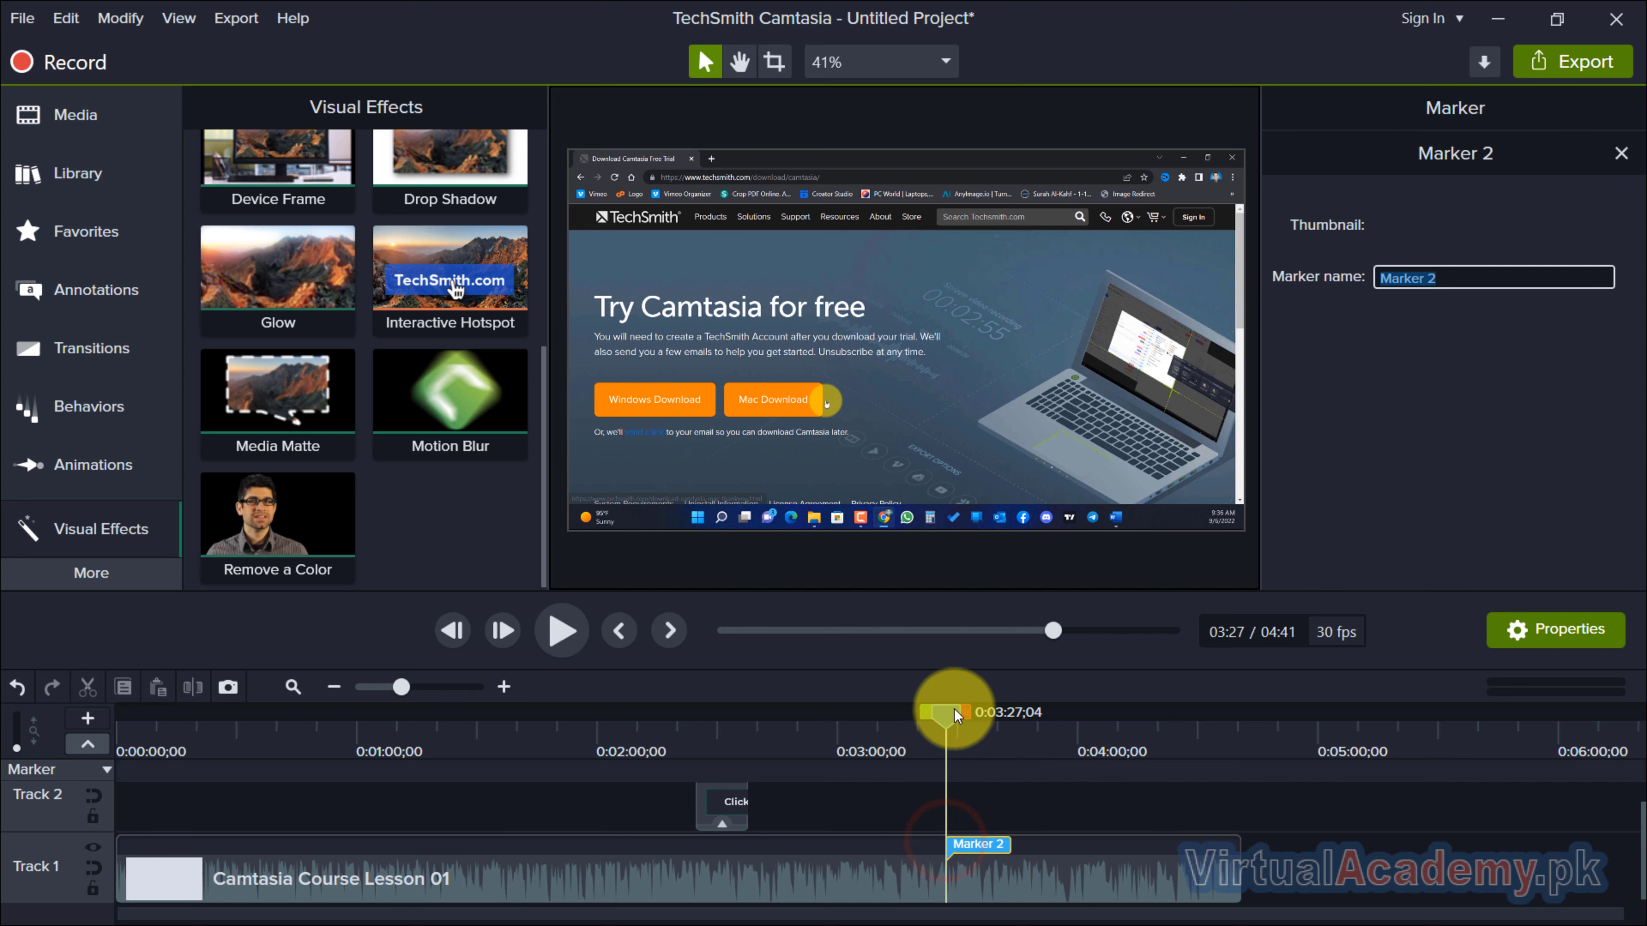
pyautogui.click(1462, 280)
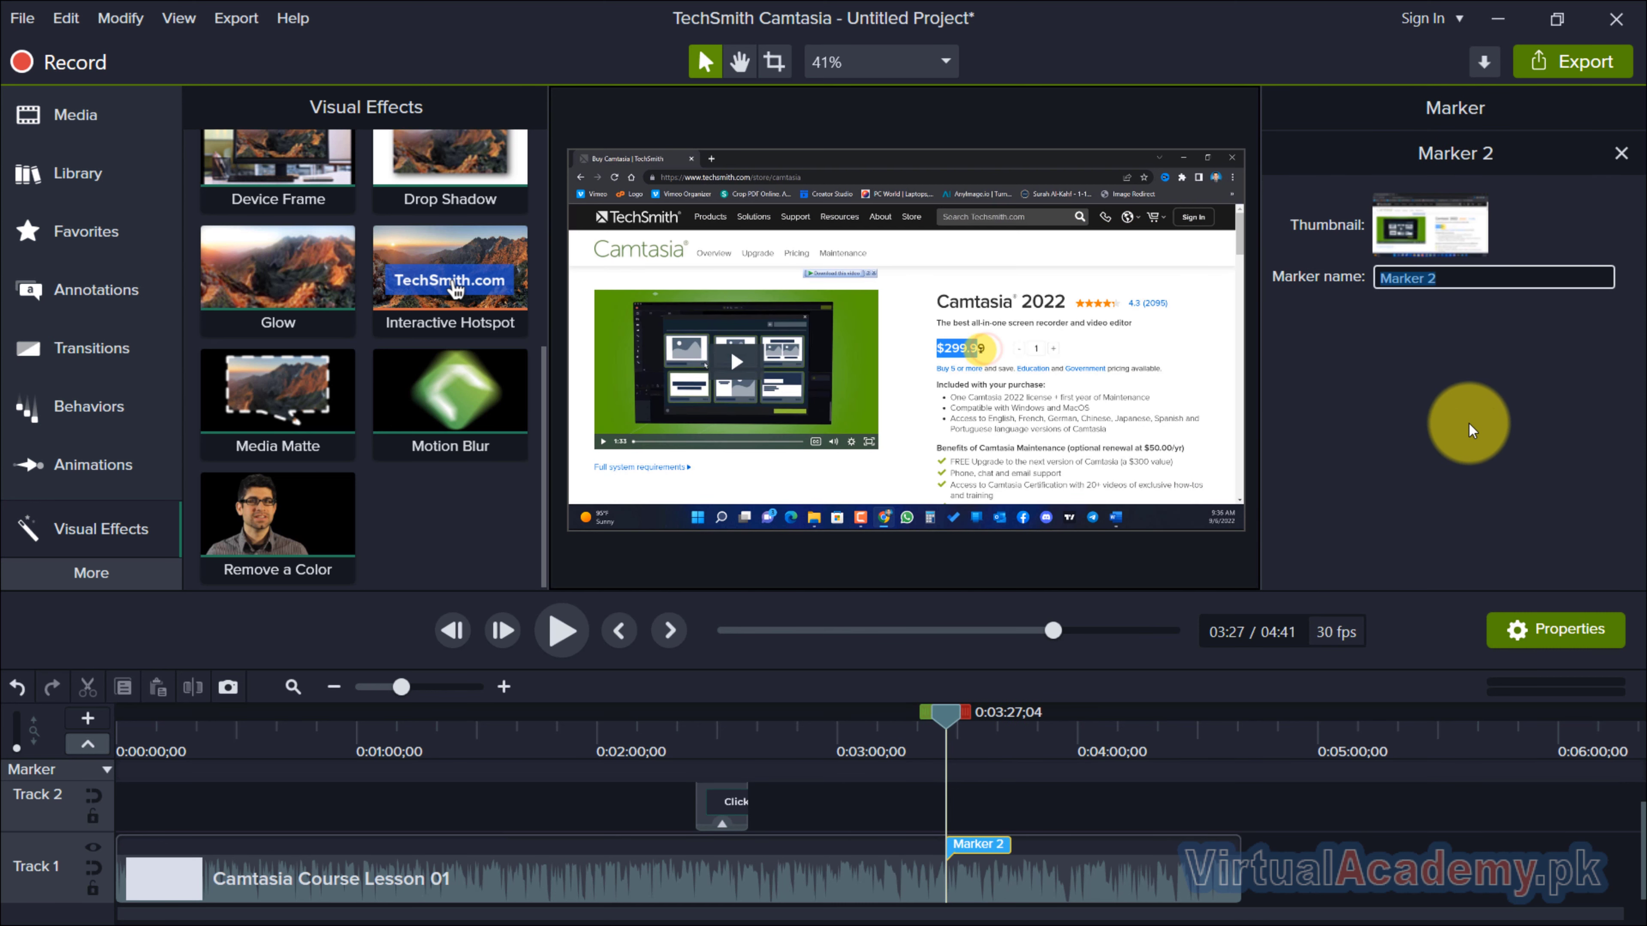
pyautogui.write('Button 01')
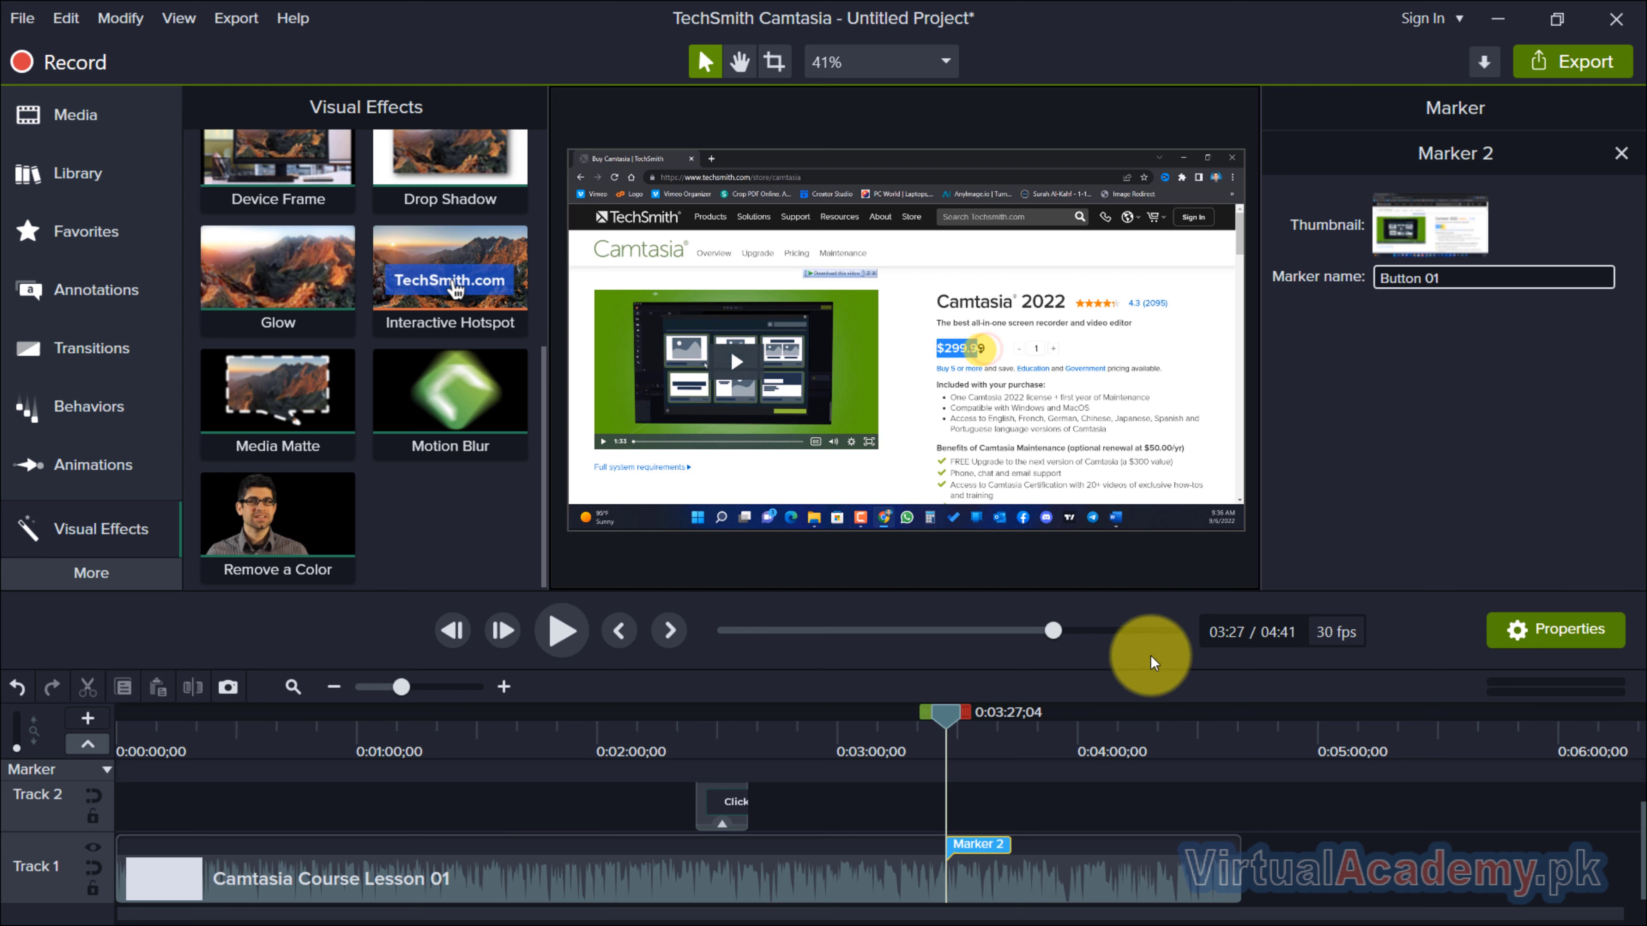
pyautogui.moveTo(975, 831); pyautogui.dragTo(1017, 844)
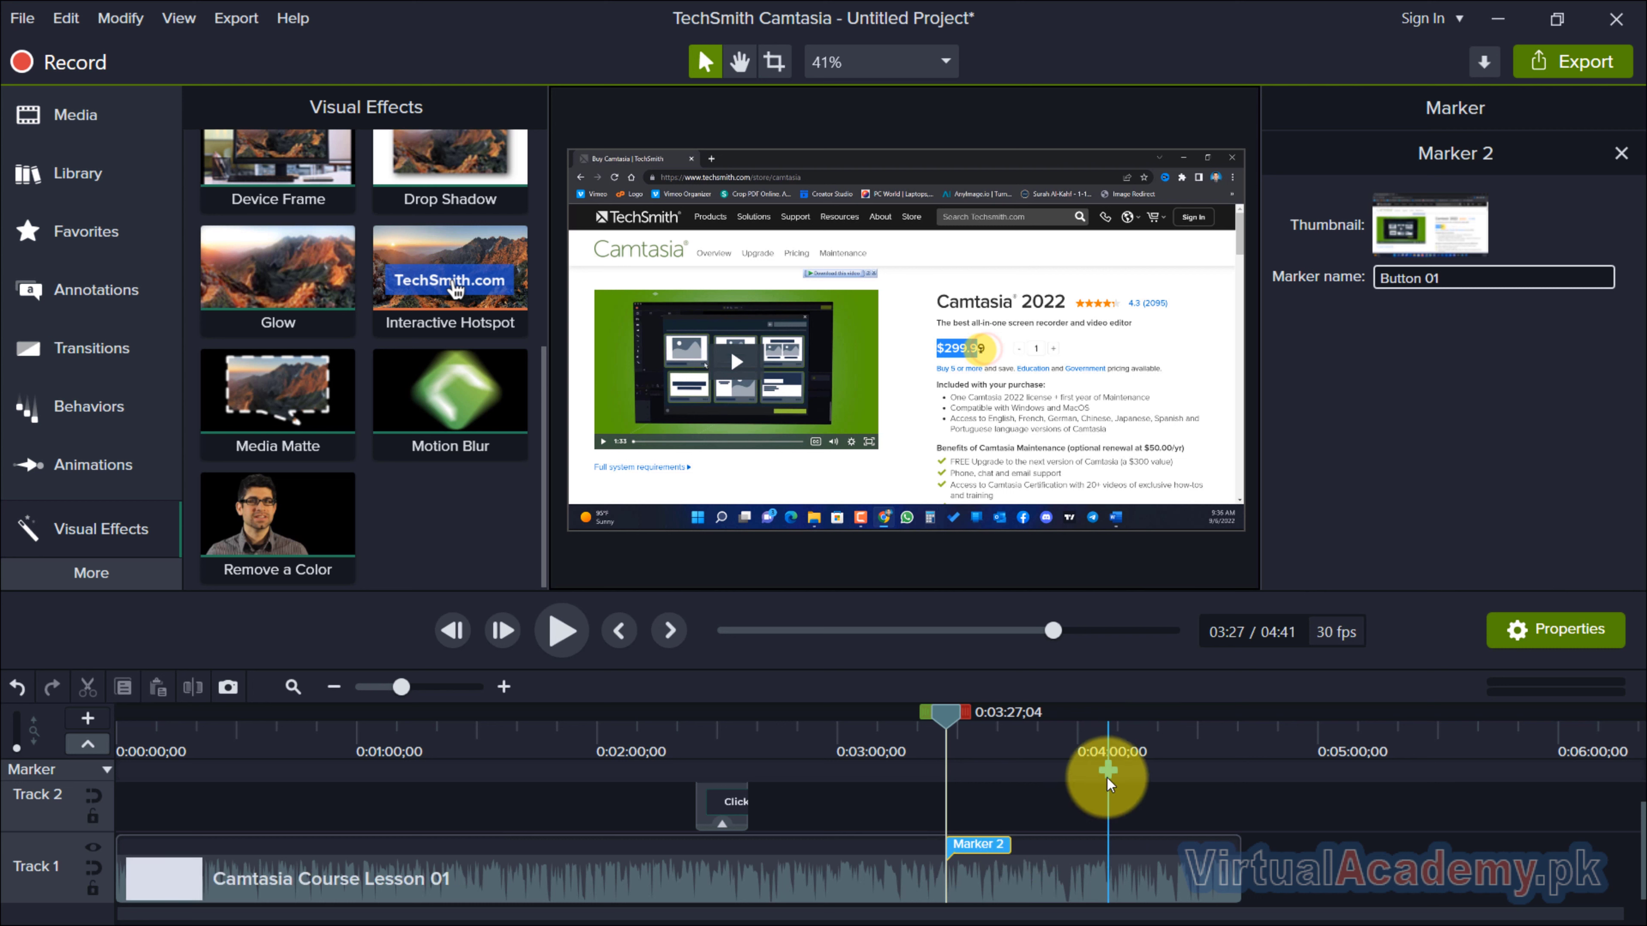
pyautogui.moveTo(947, 715); pyautogui.dragTo(364, 719)
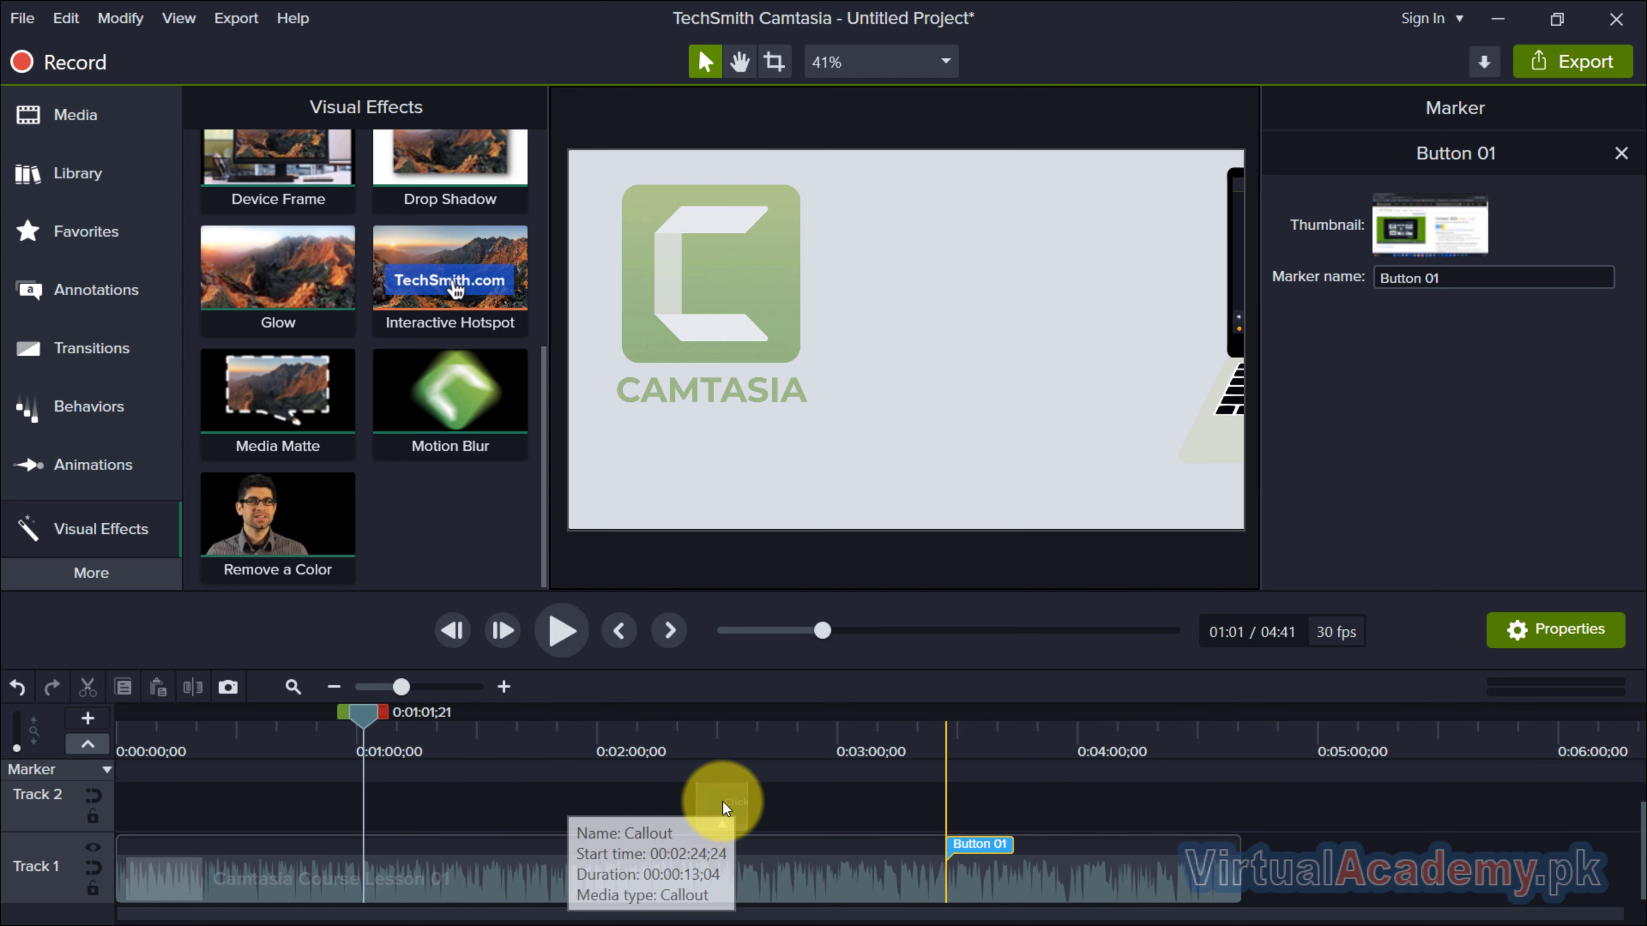
# Make the Interactive Hotspot on the Track 2 callout jump to the Button 01 marker.
pyautogui.click(718, 824)
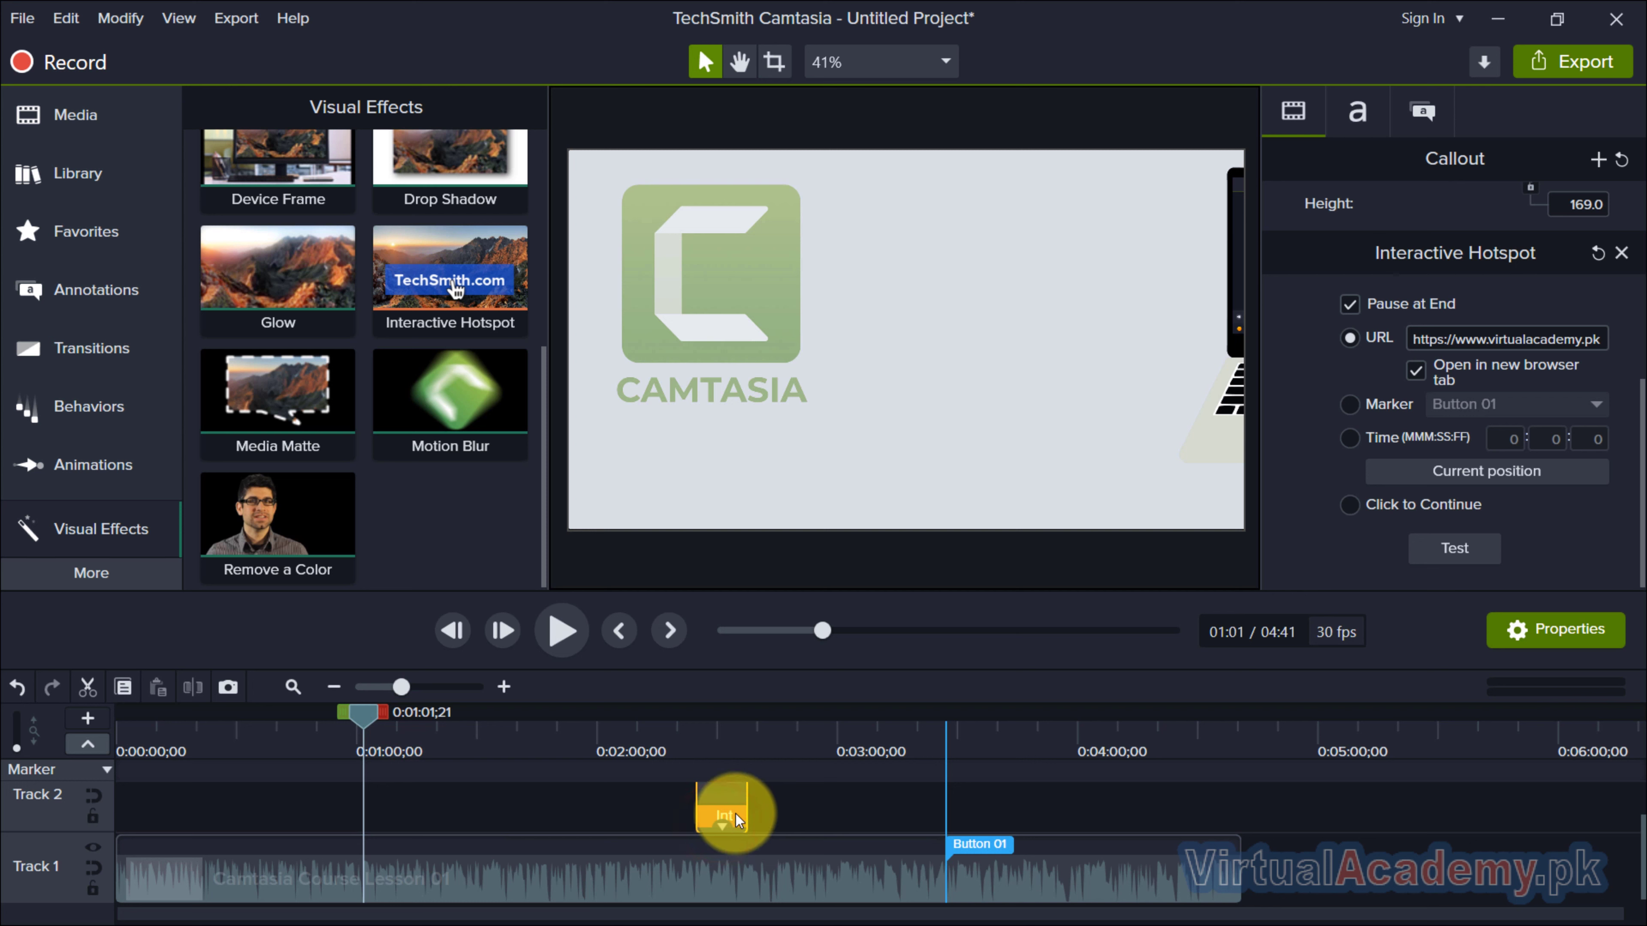
pyautogui.click(735, 814)
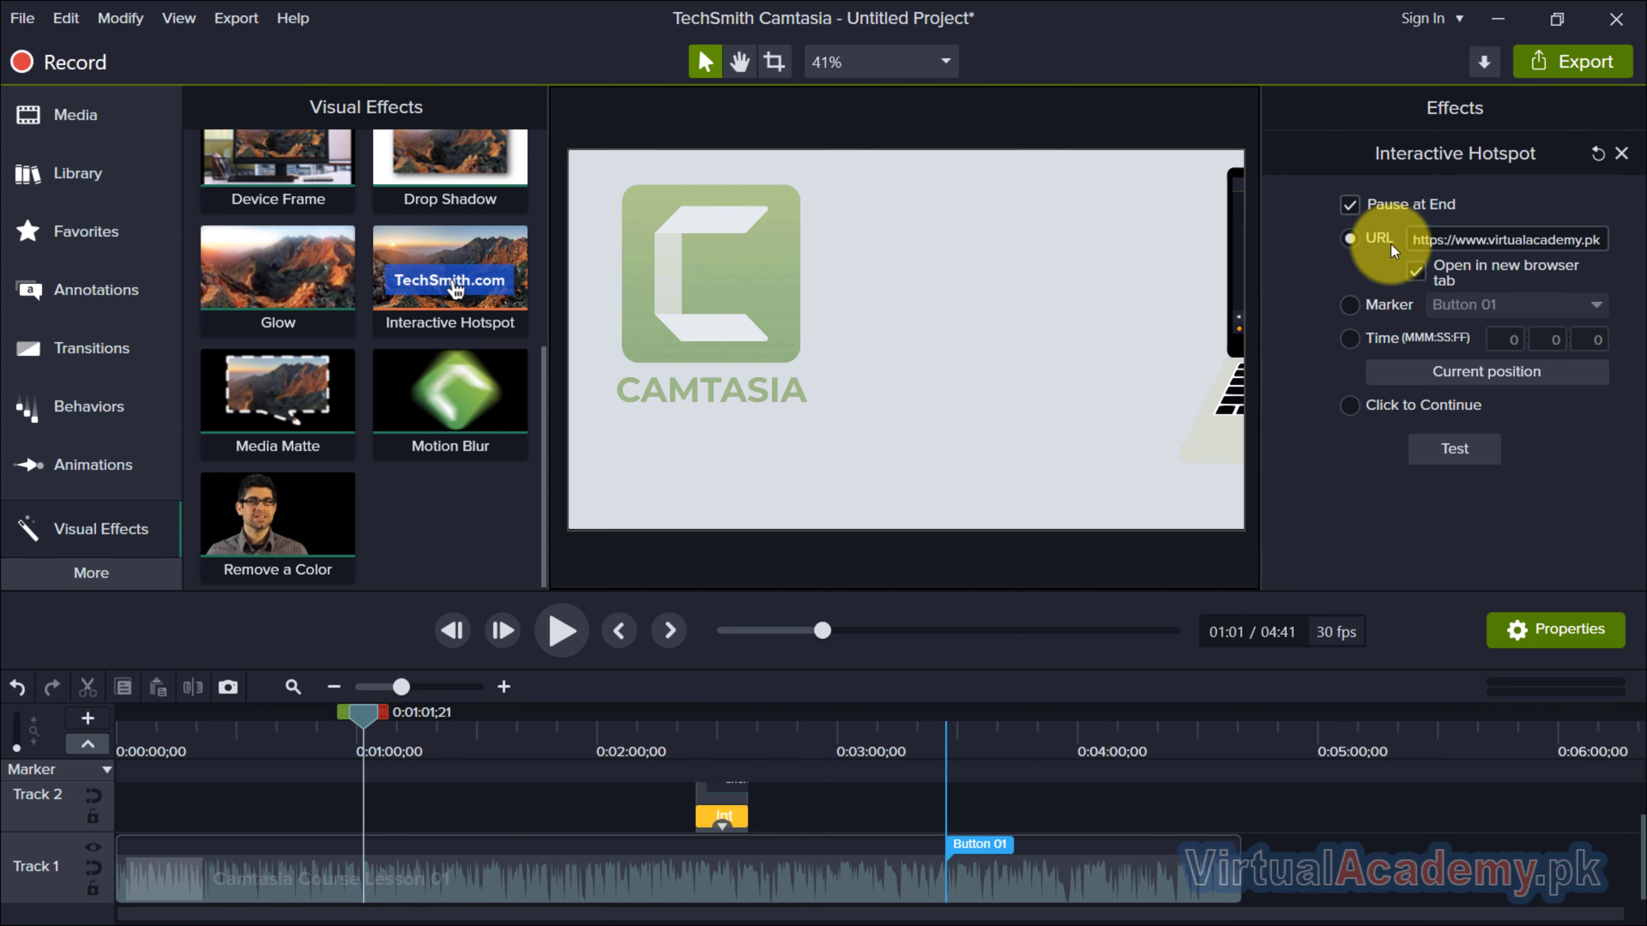
pyautogui.click(1359, 309)
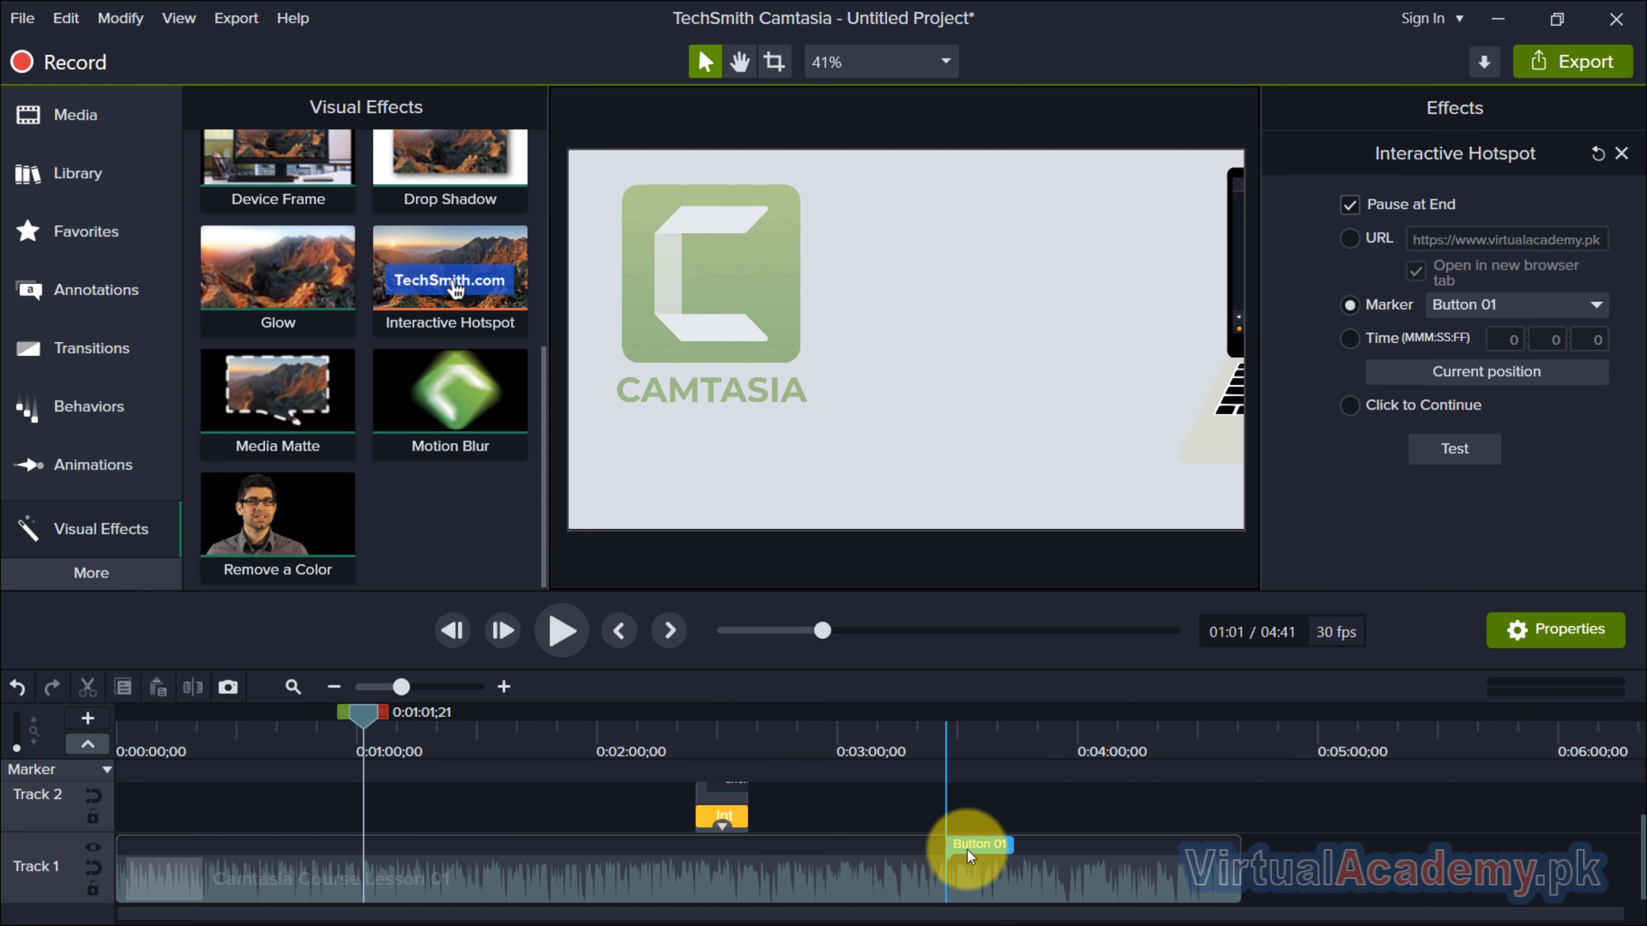
pyautogui.click(1510, 303)
pyautogui.click(1503, 330)
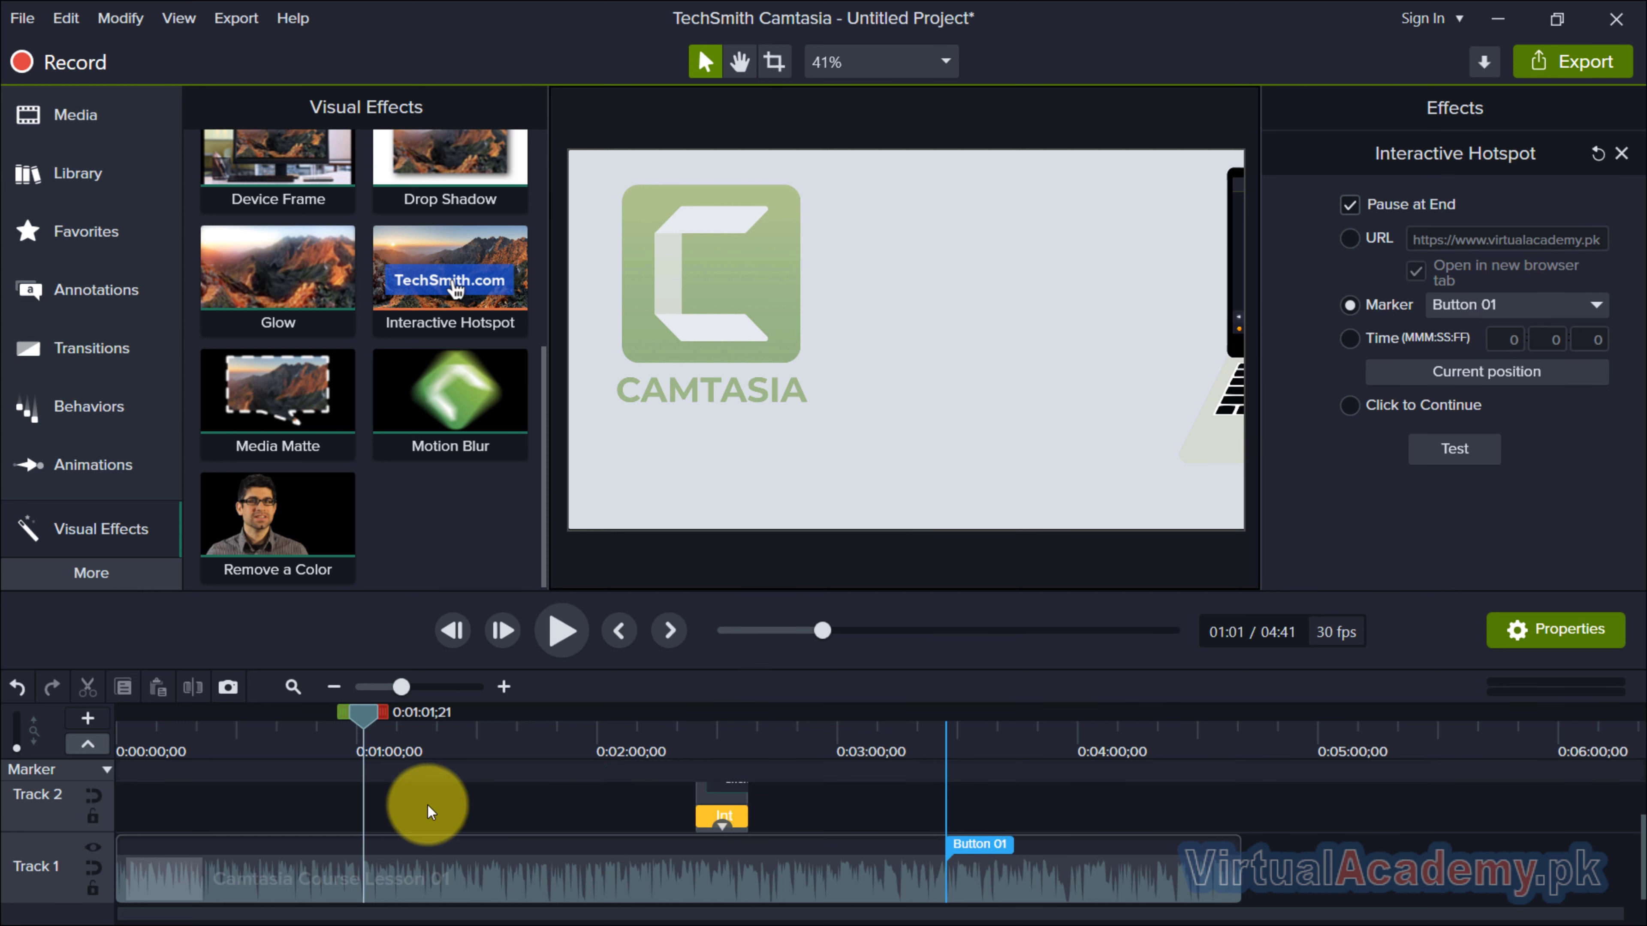
# Test the hotspot's marker jump twice, starting each time from an early point in the video such as 0:27.
pyautogui.moveTo(368, 713); pyautogui.dragTo(227, 740)
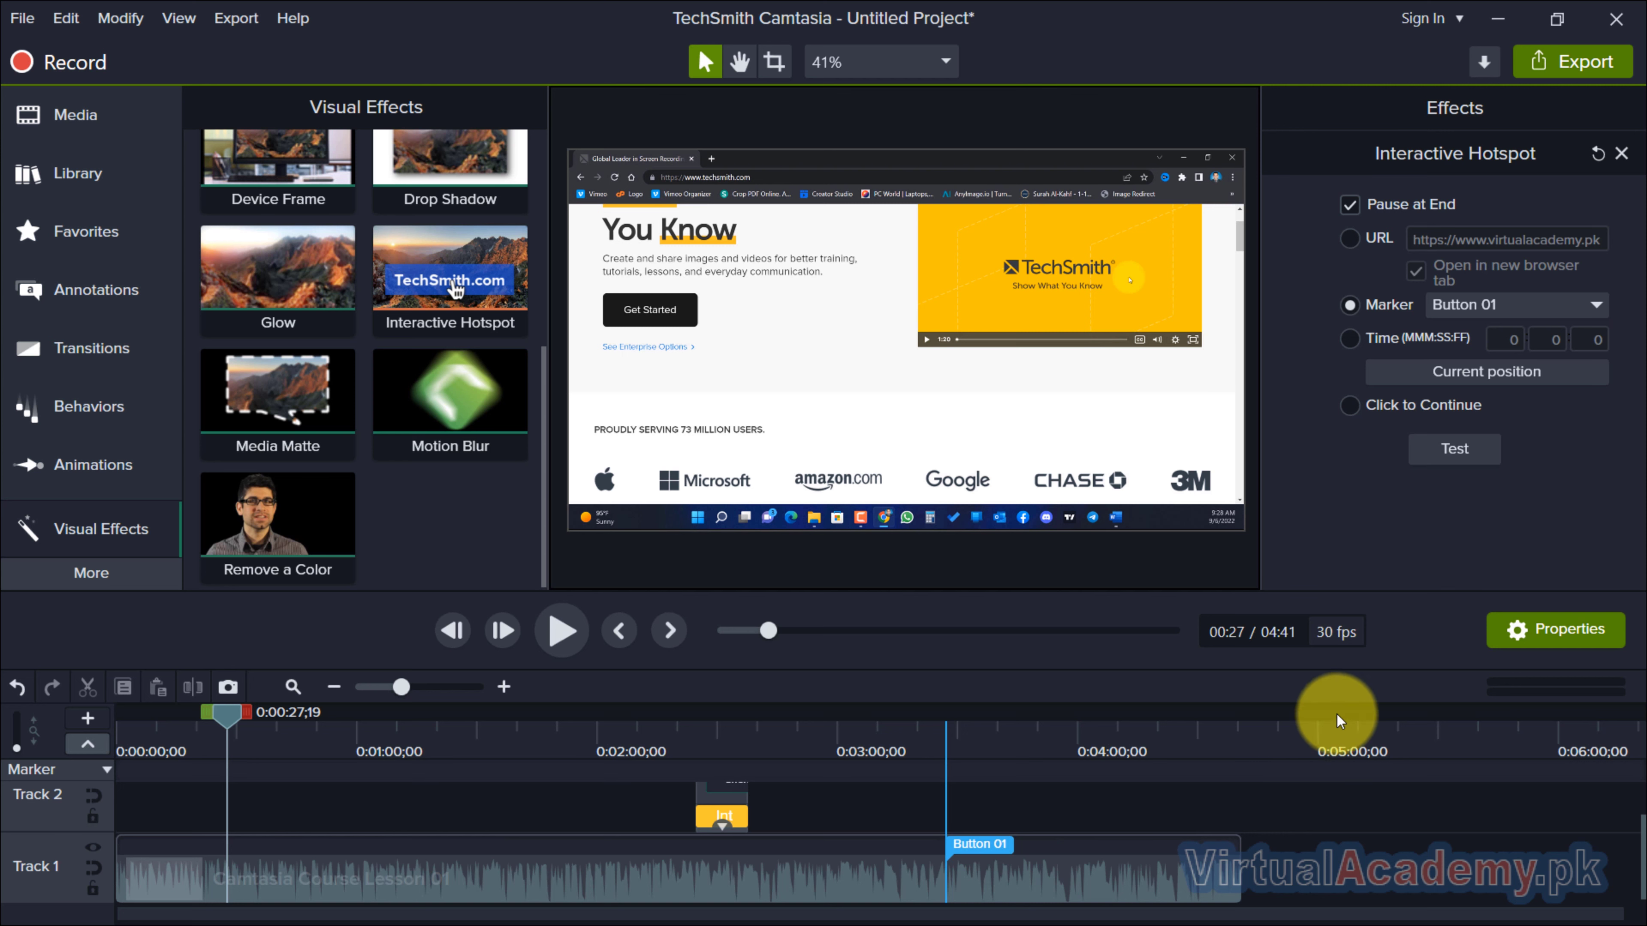
pyautogui.click(1458, 449)
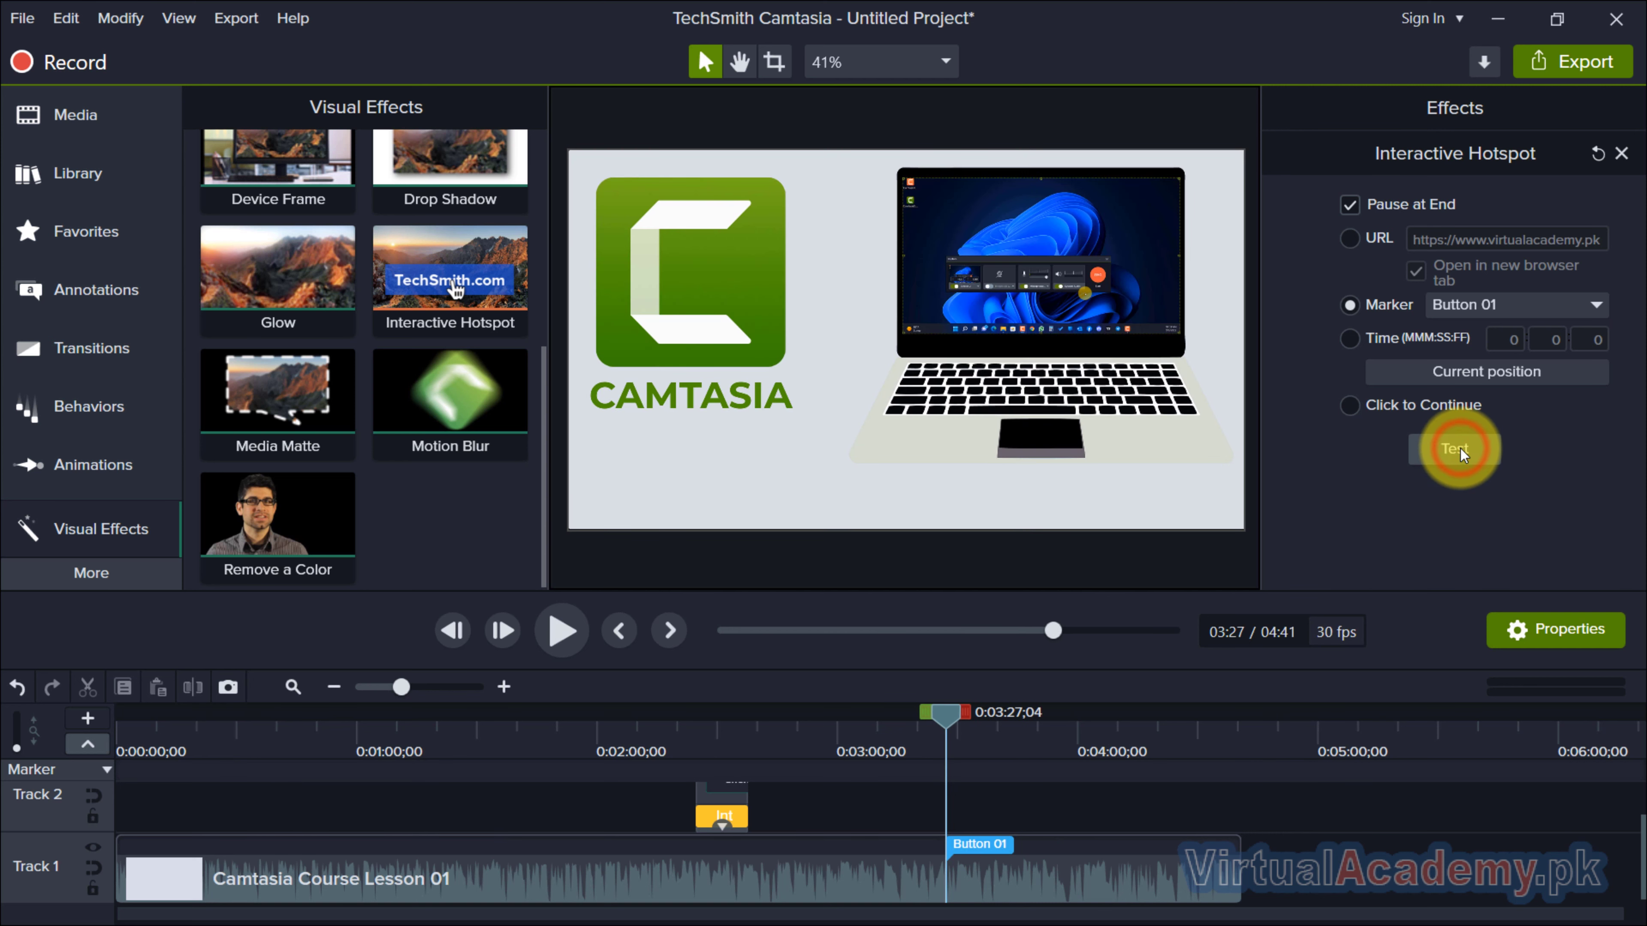
pyautogui.moveTo(945, 715); pyautogui.dragTo(262, 716)
pyautogui.click(1452, 448)
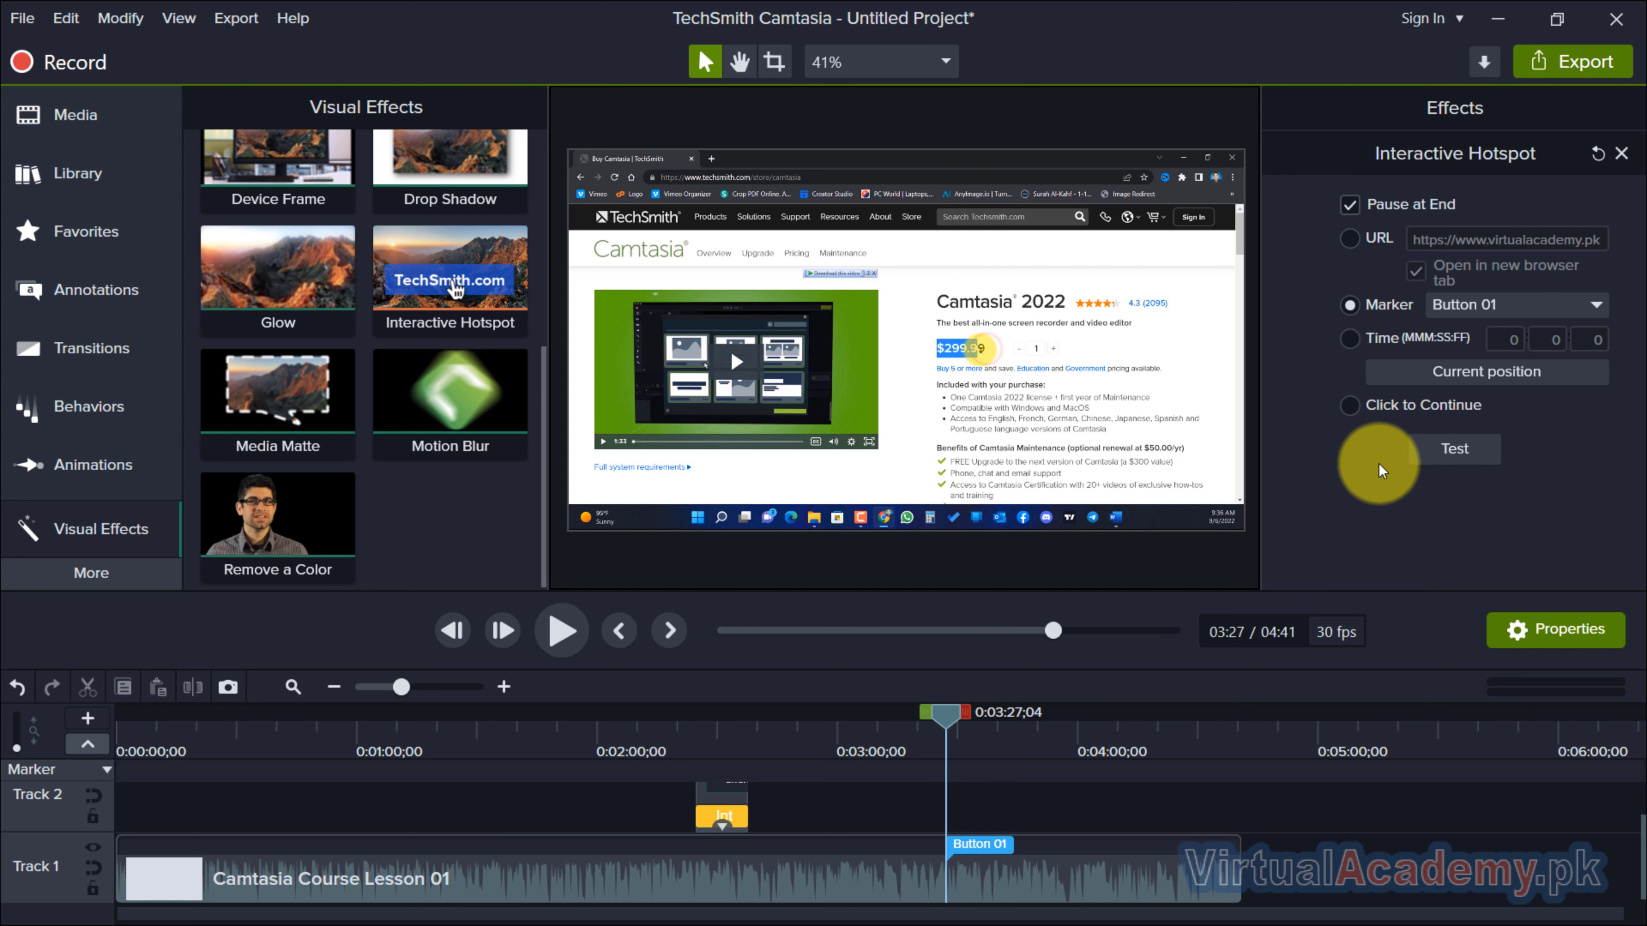
# Make the hotspot jump to a time, using a playhead position of 1:32:29 as the target.
pyautogui.click(1364, 405)
pyautogui.click(1371, 341)
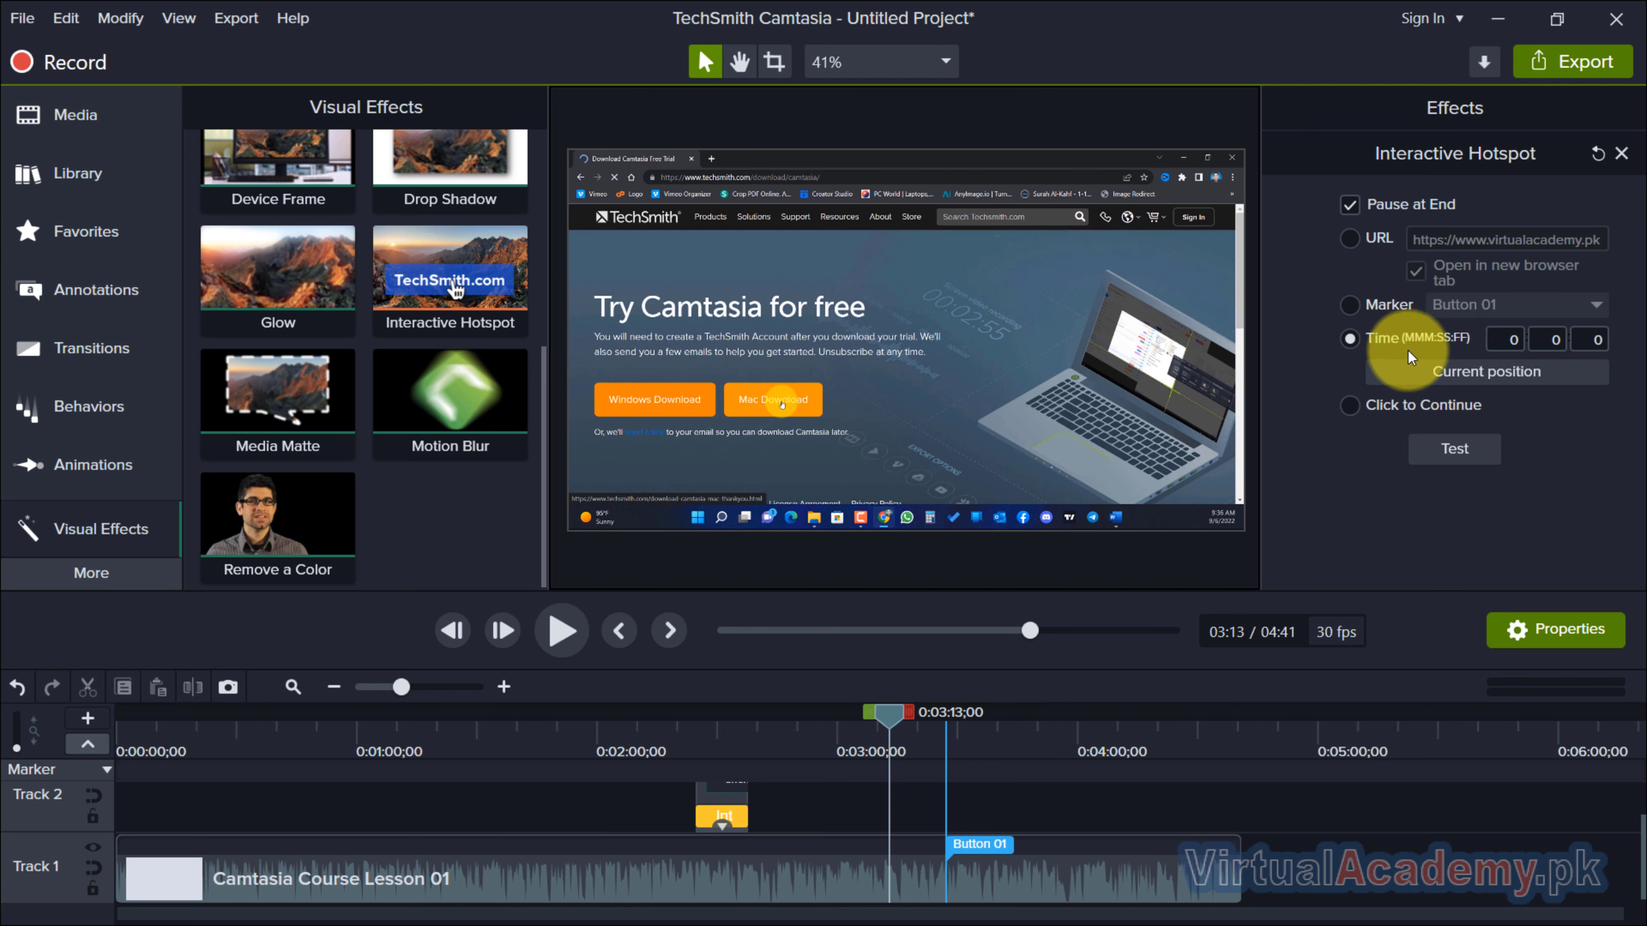
pyautogui.moveTo(893, 724); pyautogui.dragTo(484, 726)
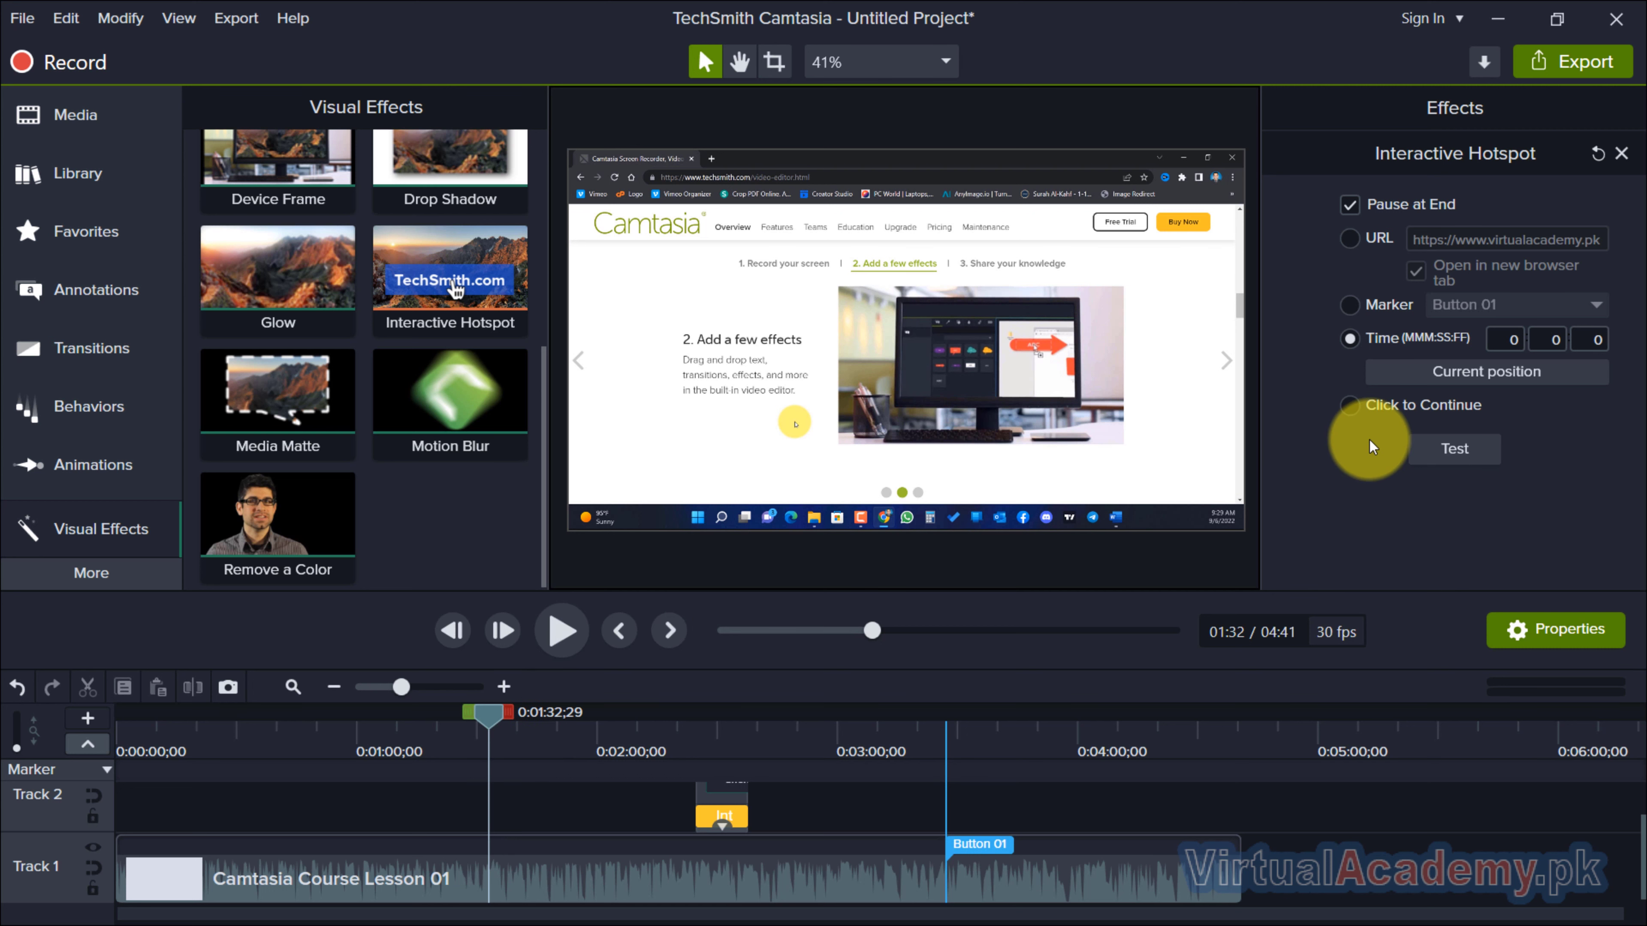
pyautogui.click(1469, 374)
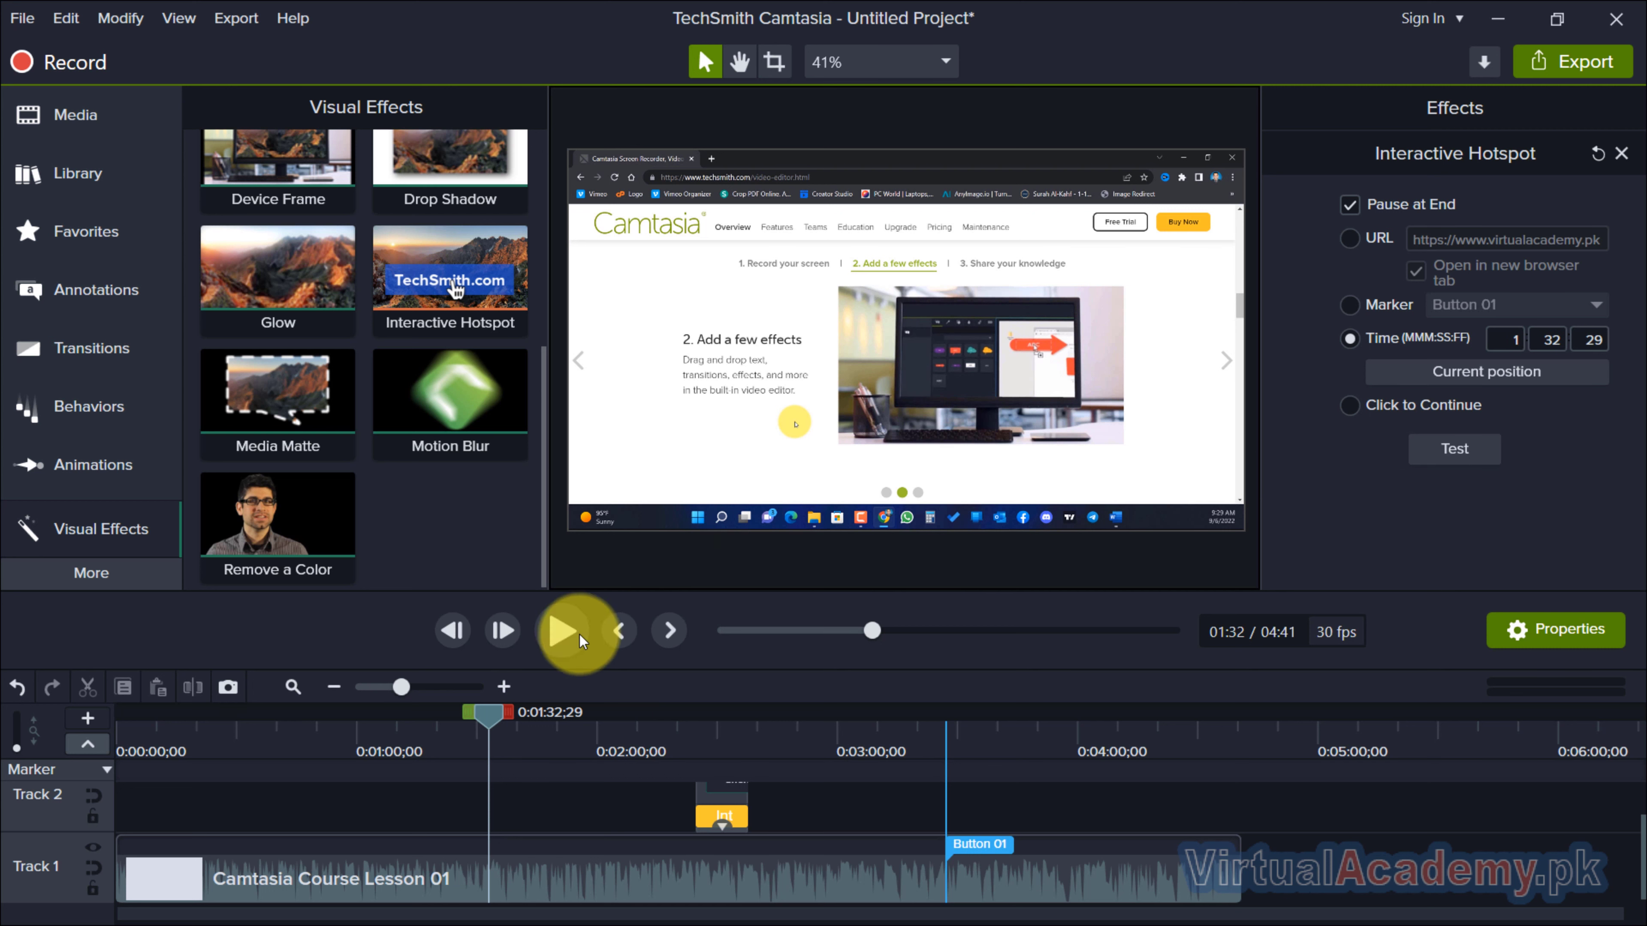
# Test the hotspot's time jump twice, starting each time from about 0:15 in the video.
pyautogui.moveTo(478, 717)
pyautogui.mouseDown()
pyautogui.moveTo(434, 715)
pyautogui.moveTo(495, 727)
pyautogui.mouseUp()
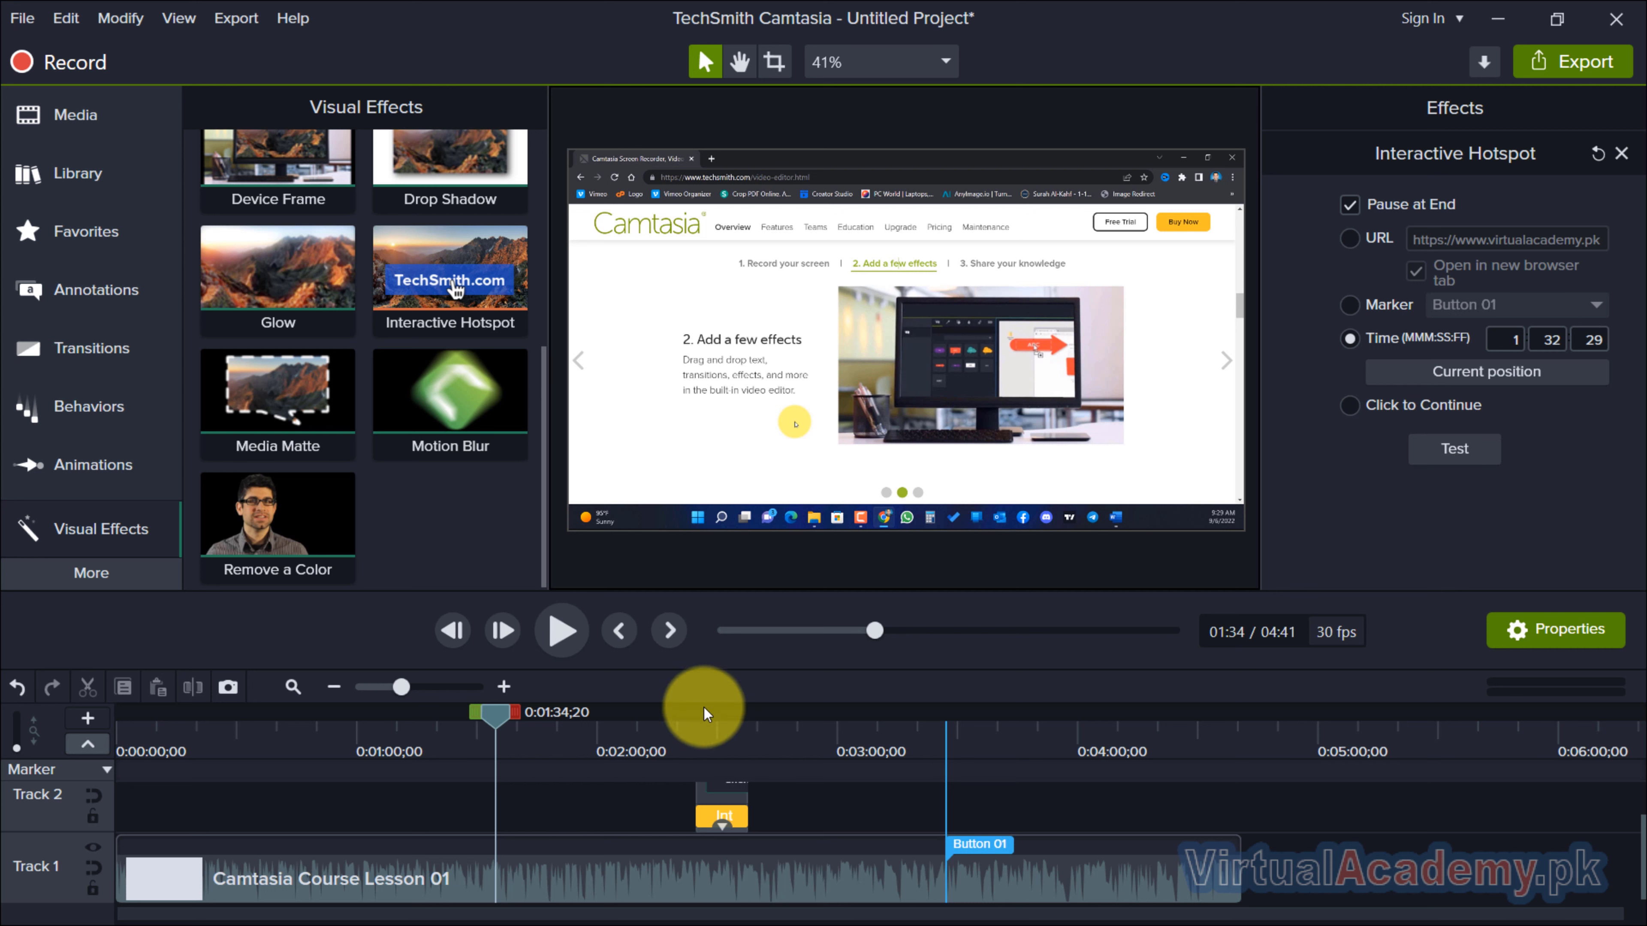
pyautogui.moveTo(499, 719); pyautogui.dragTo(173, 720)
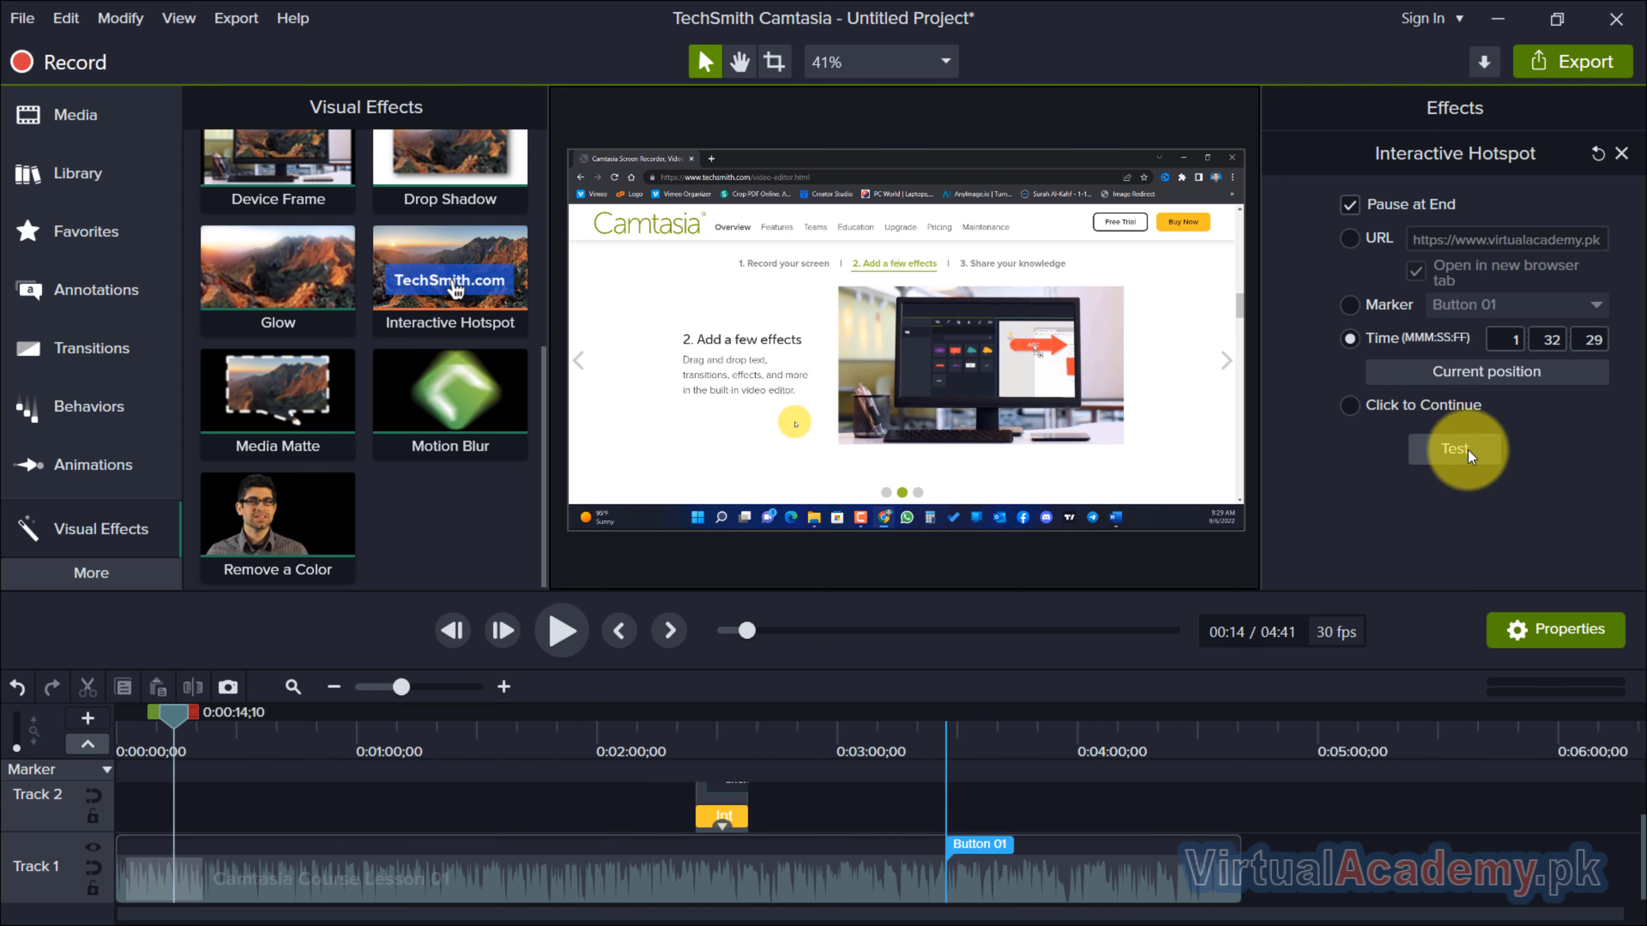
pyautogui.click(1456, 449)
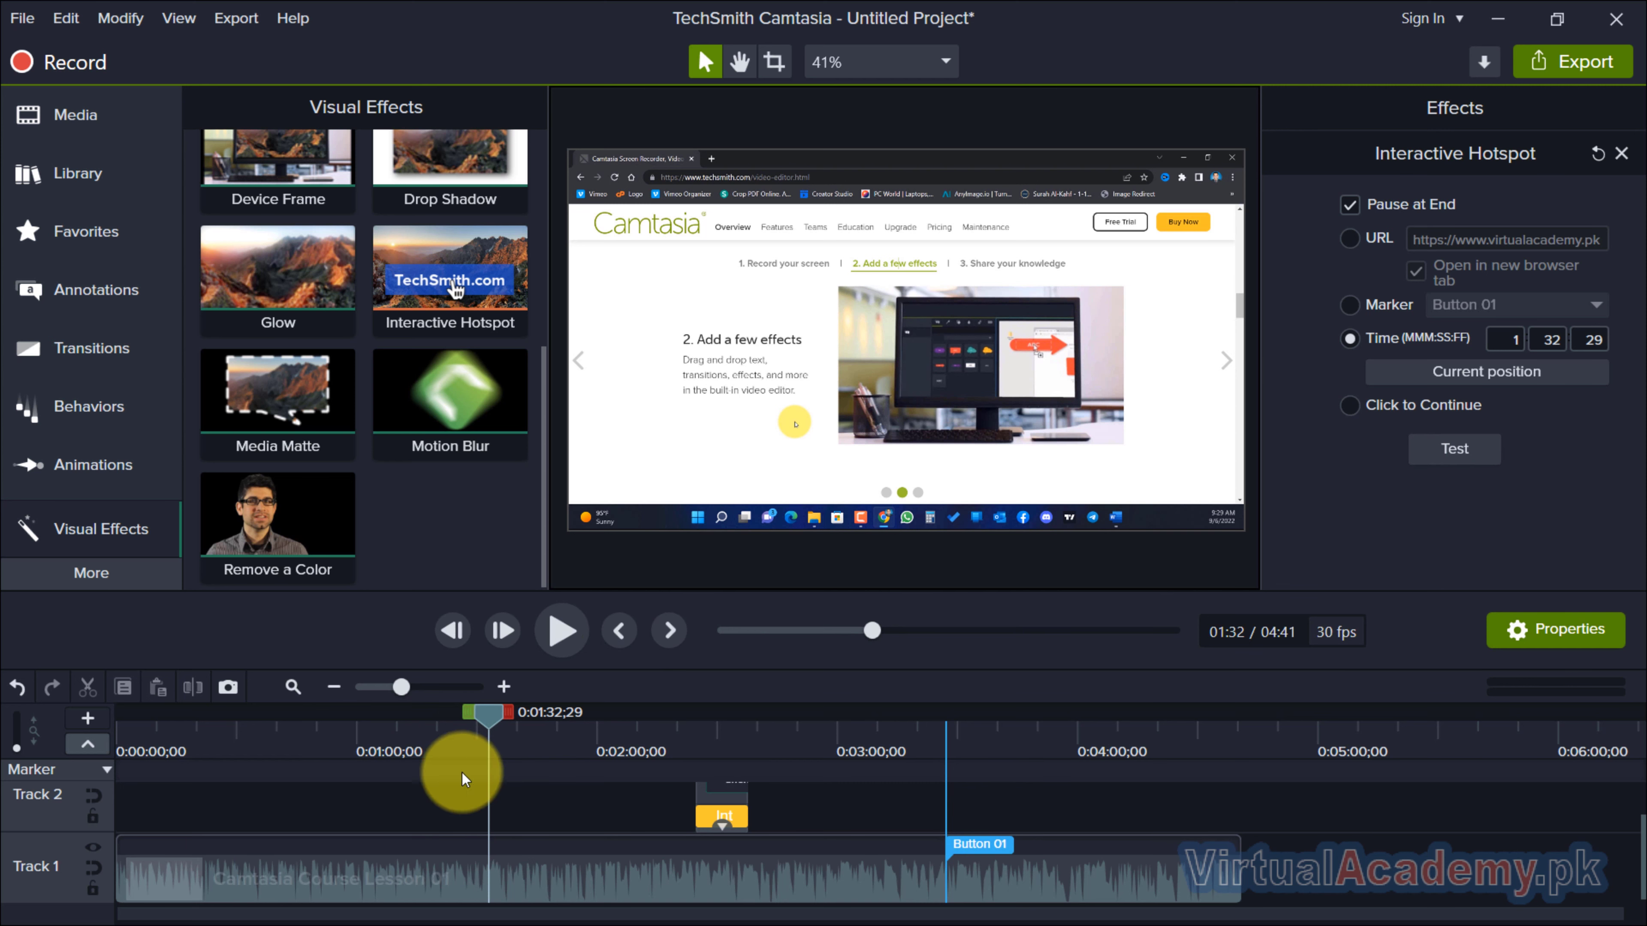
pyautogui.moveTo(484, 711); pyautogui.dragTo(208, 724)
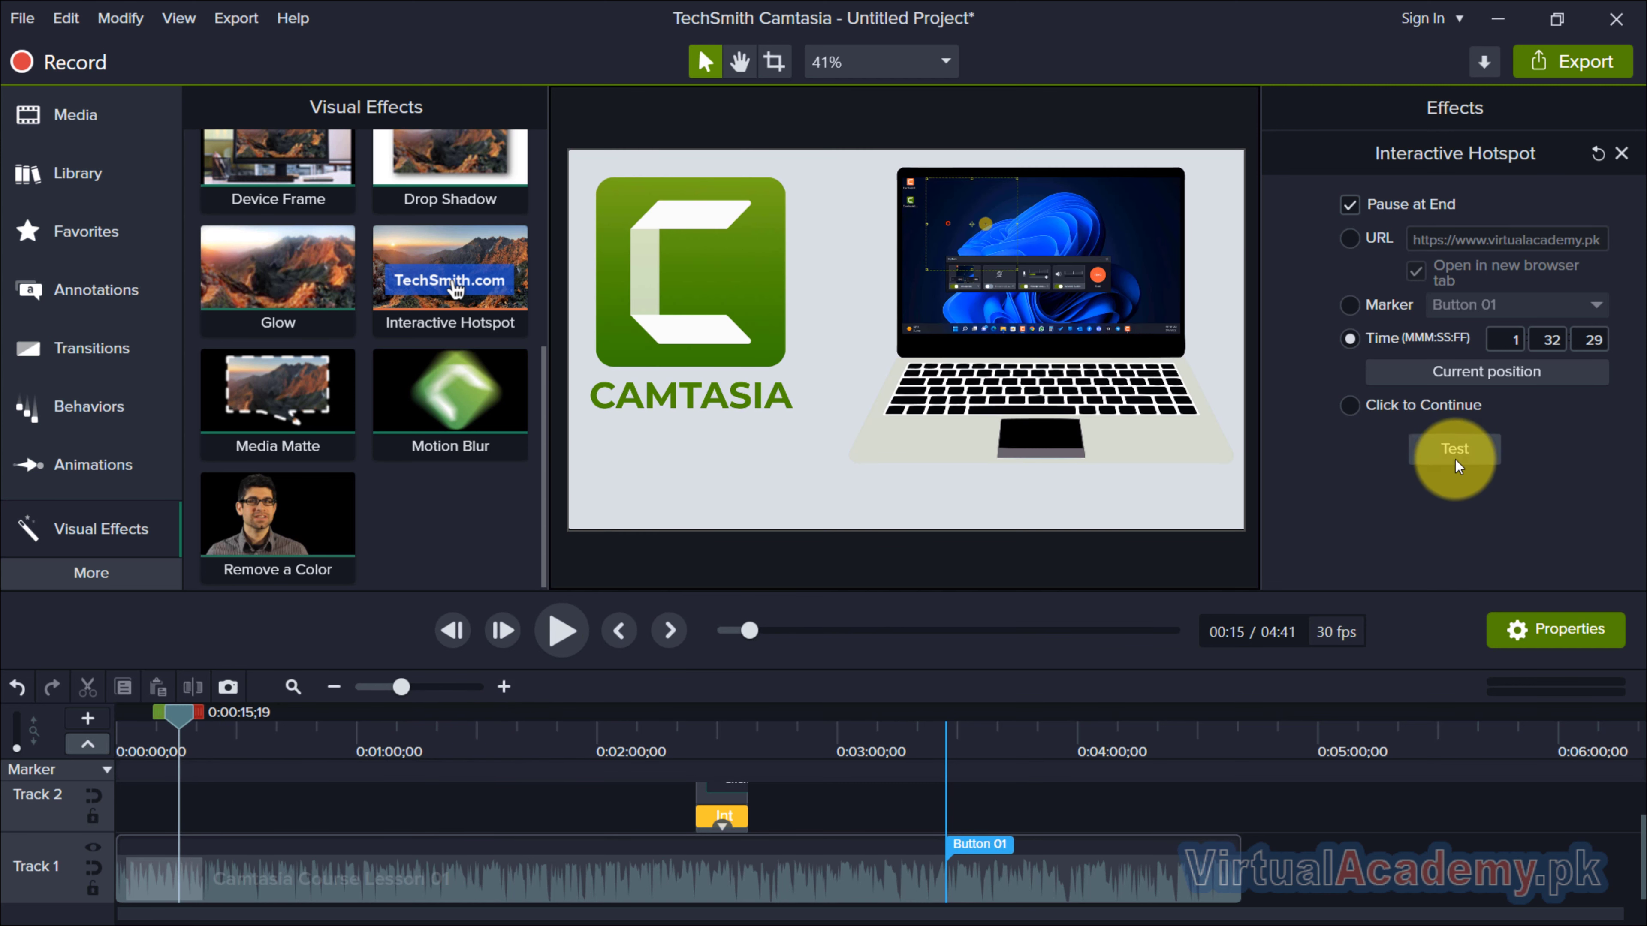
pyautogui.click(1456, 449)
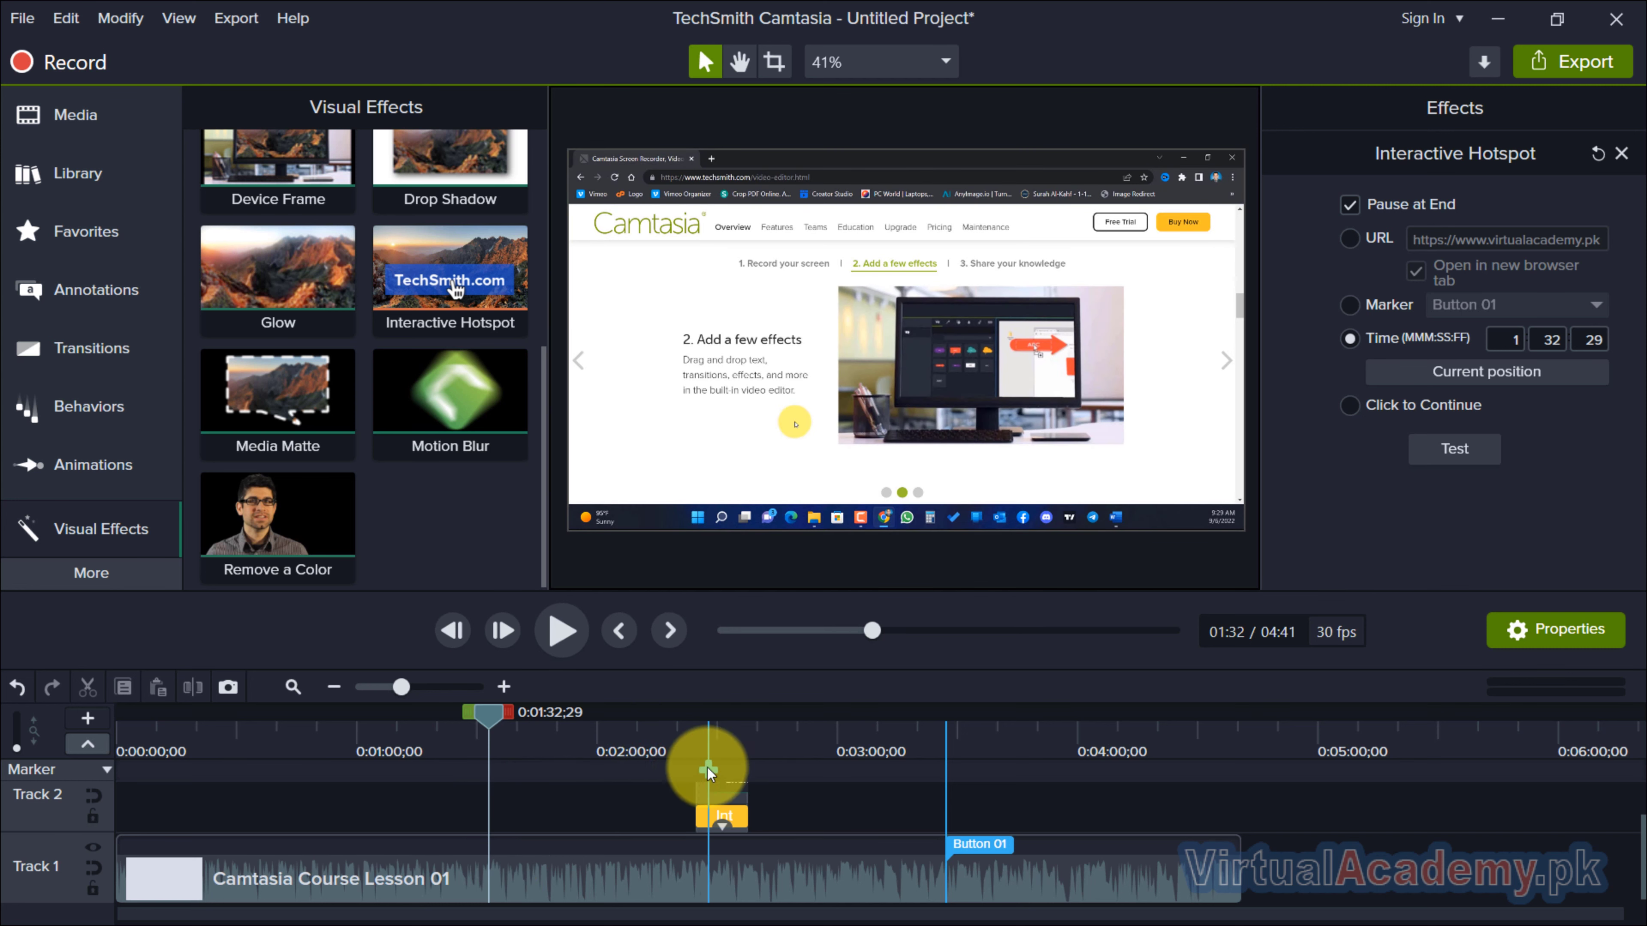
# Move the playhead to about 2:32 within the callout and switch its hotspot to the URL action.
pyautogui.click(725, 746)
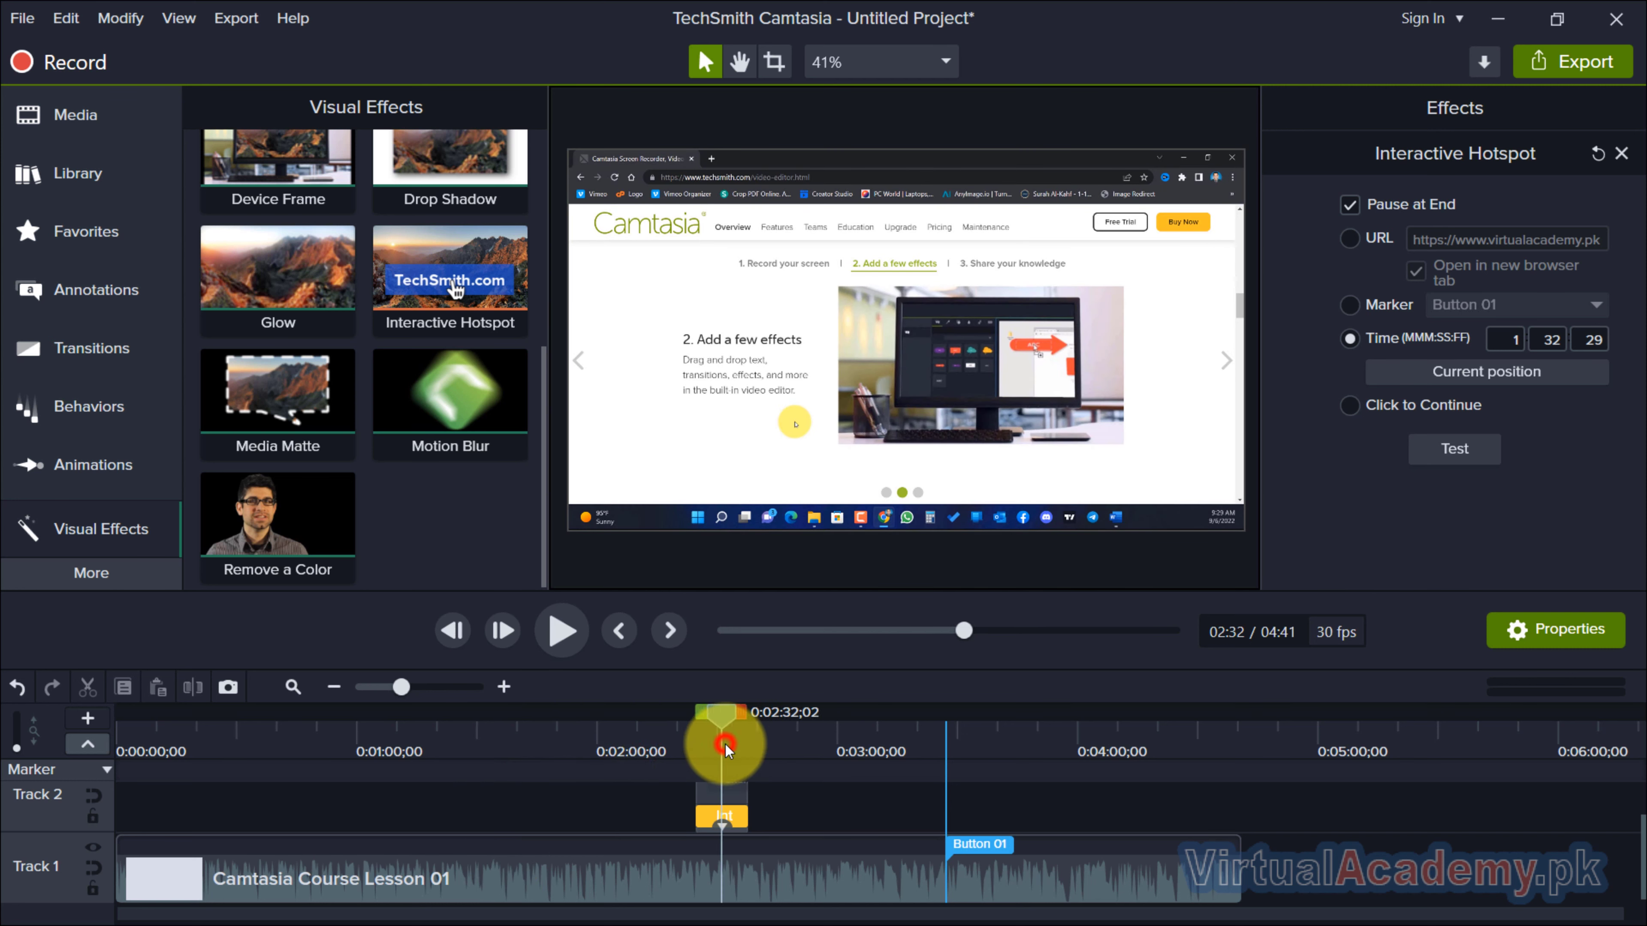
pyautogui.click(733, 818)
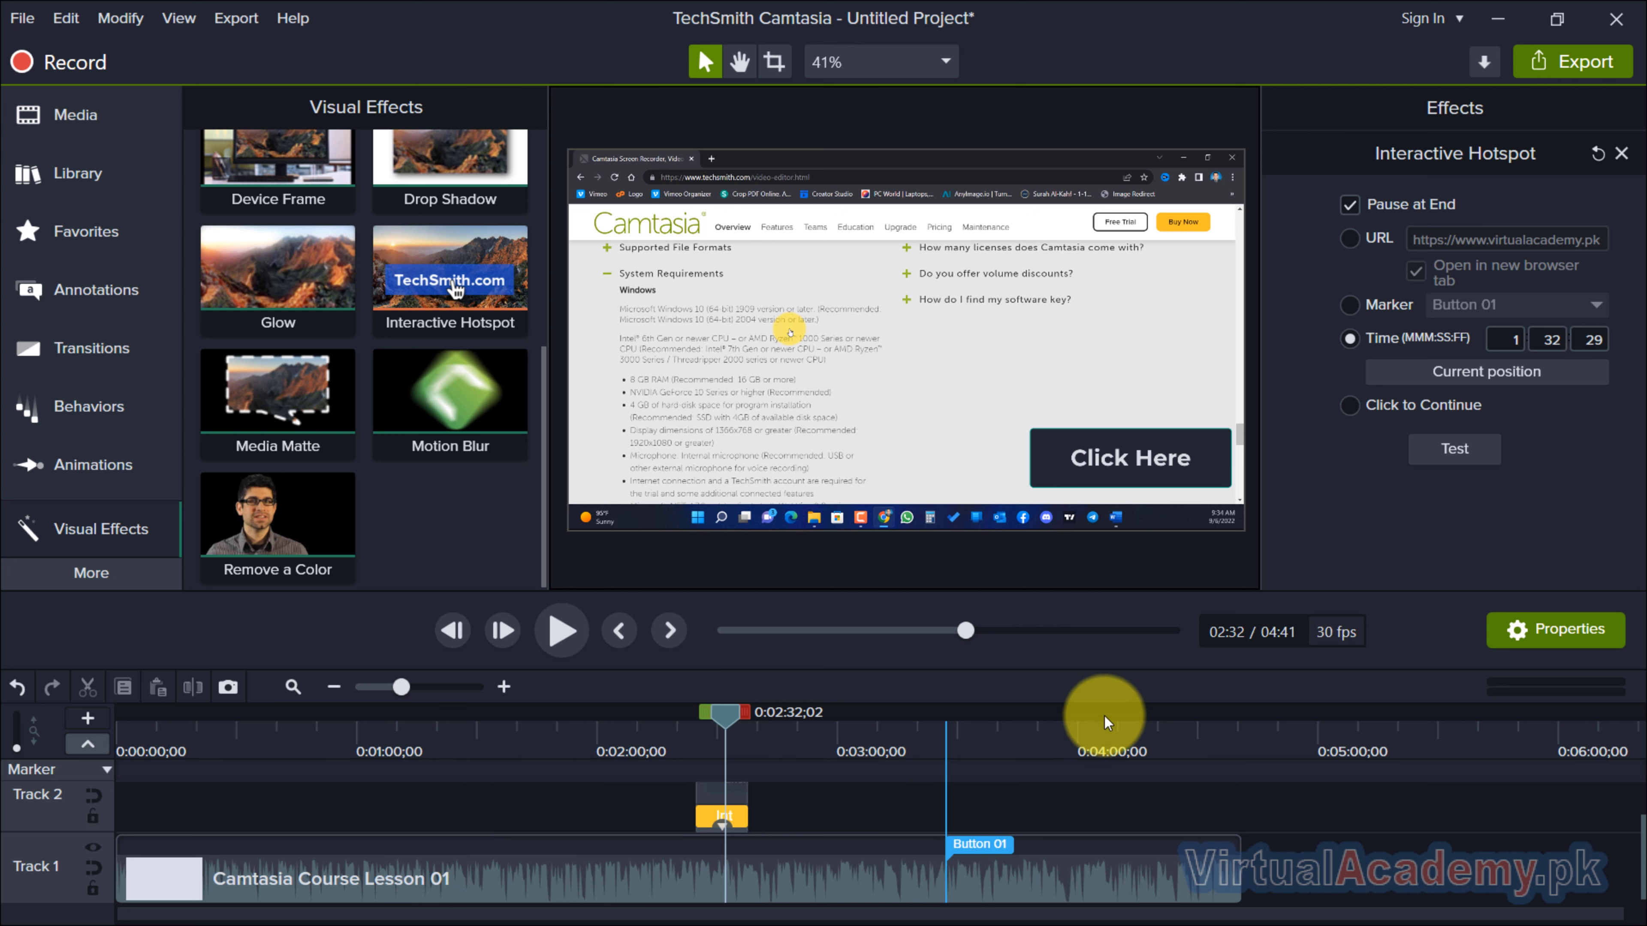
pyautogui.click(1362, 304)
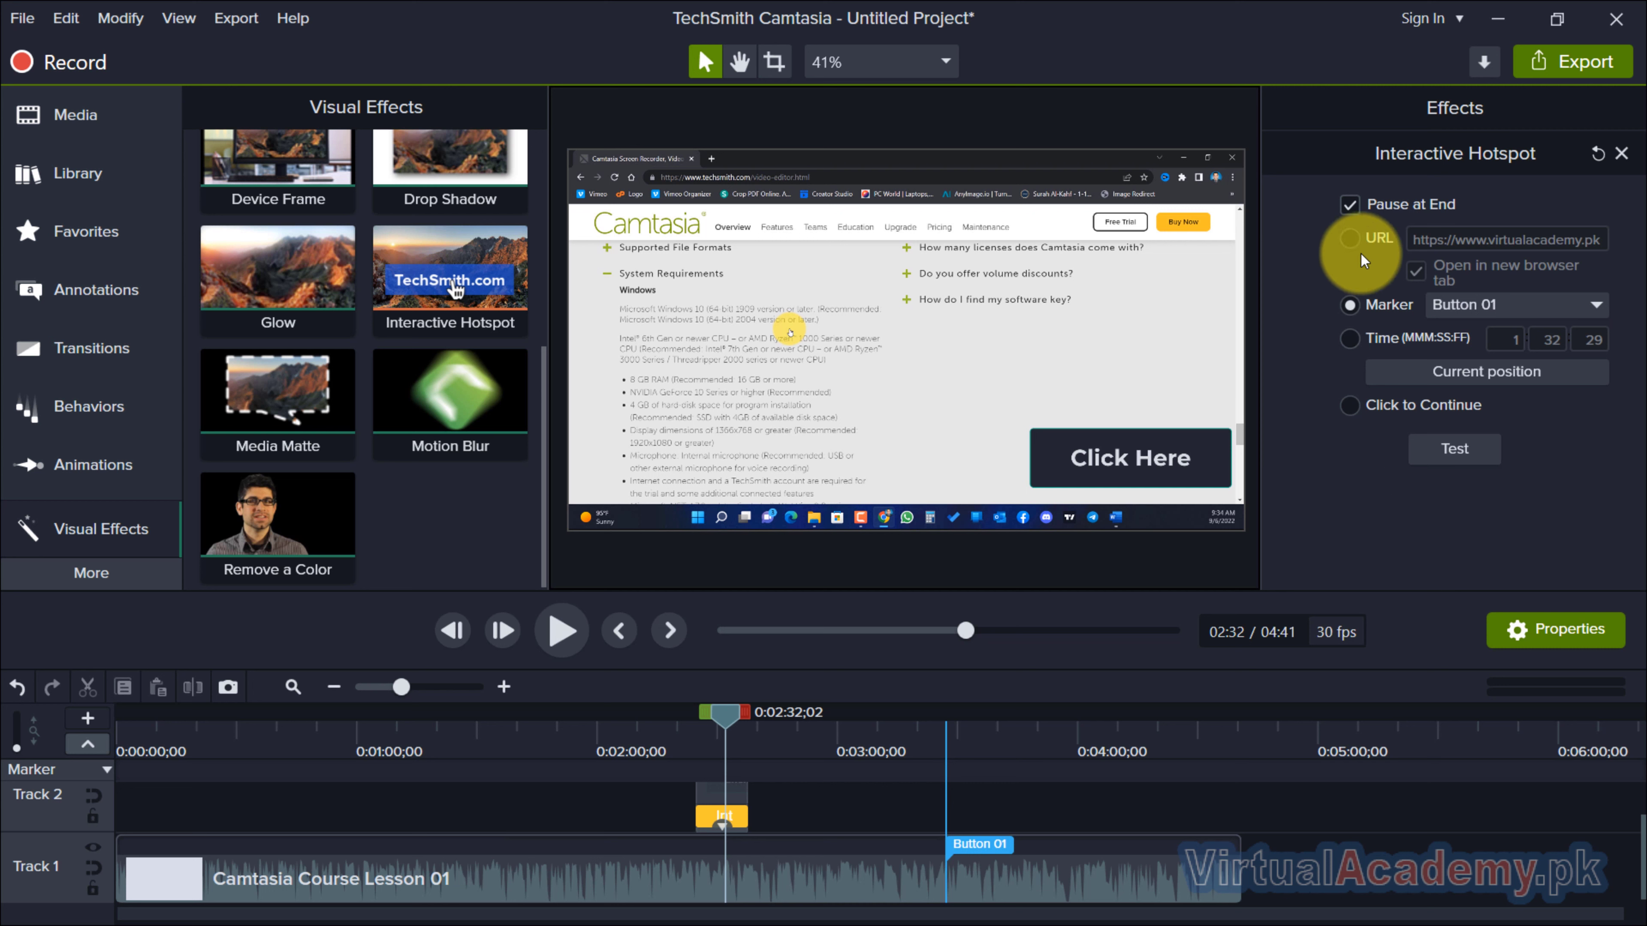
pyautogui.click(1359, 241)
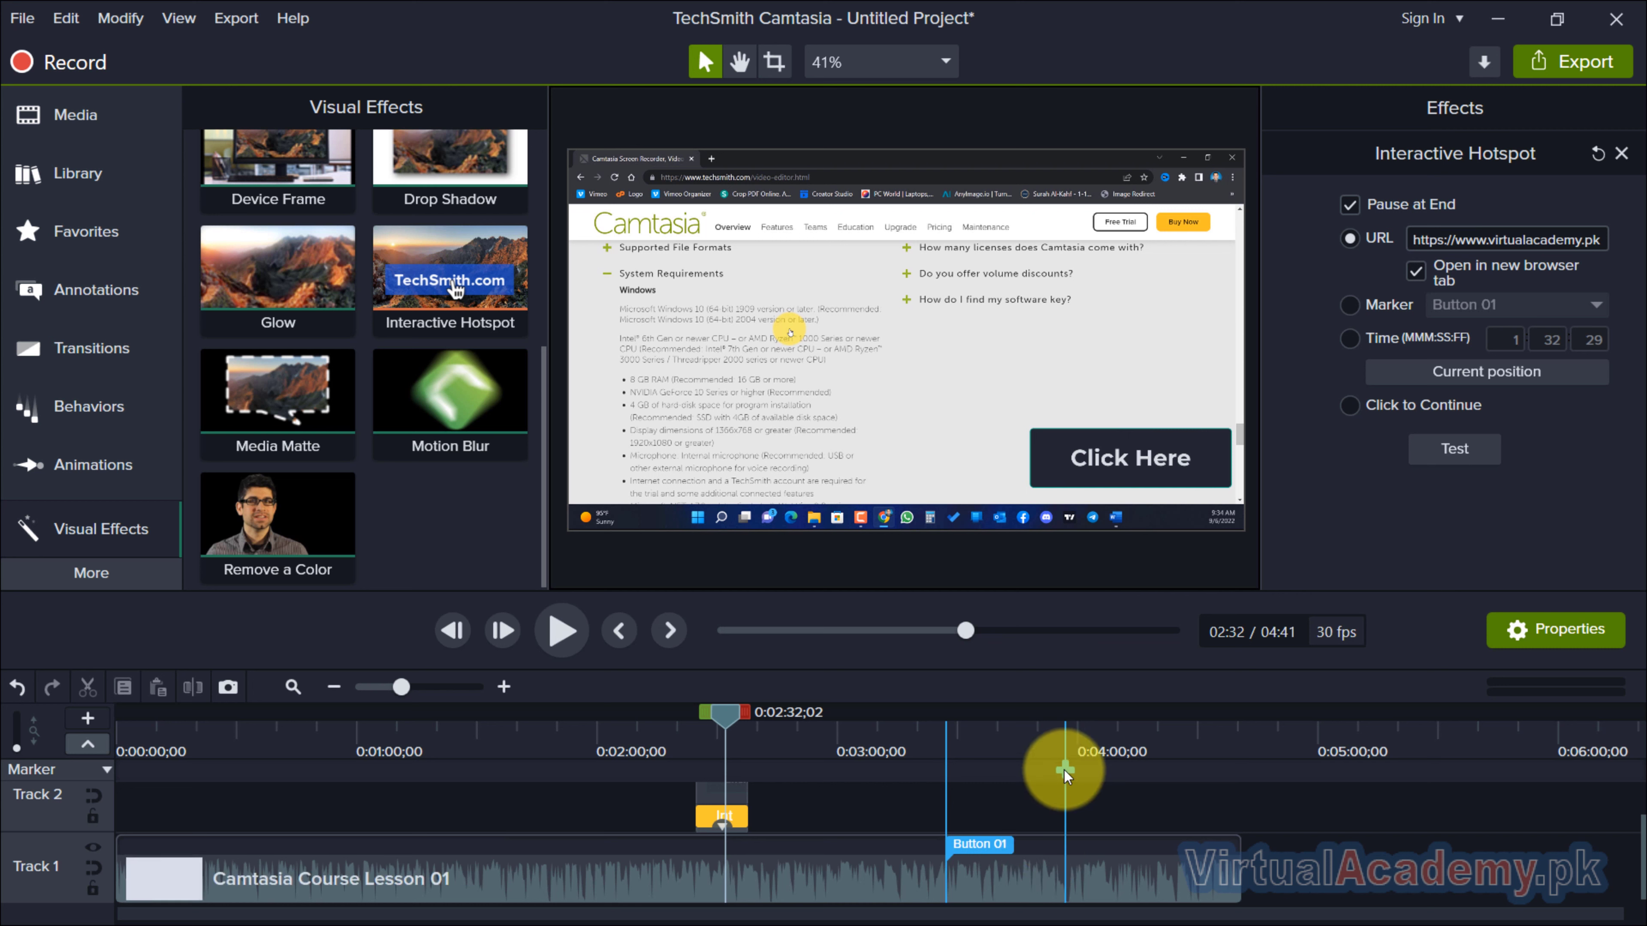
# Delete the Button 01 marker from the timeline and set the callout's hotspot to open its URL again.
pyautogui.click(974, 842)
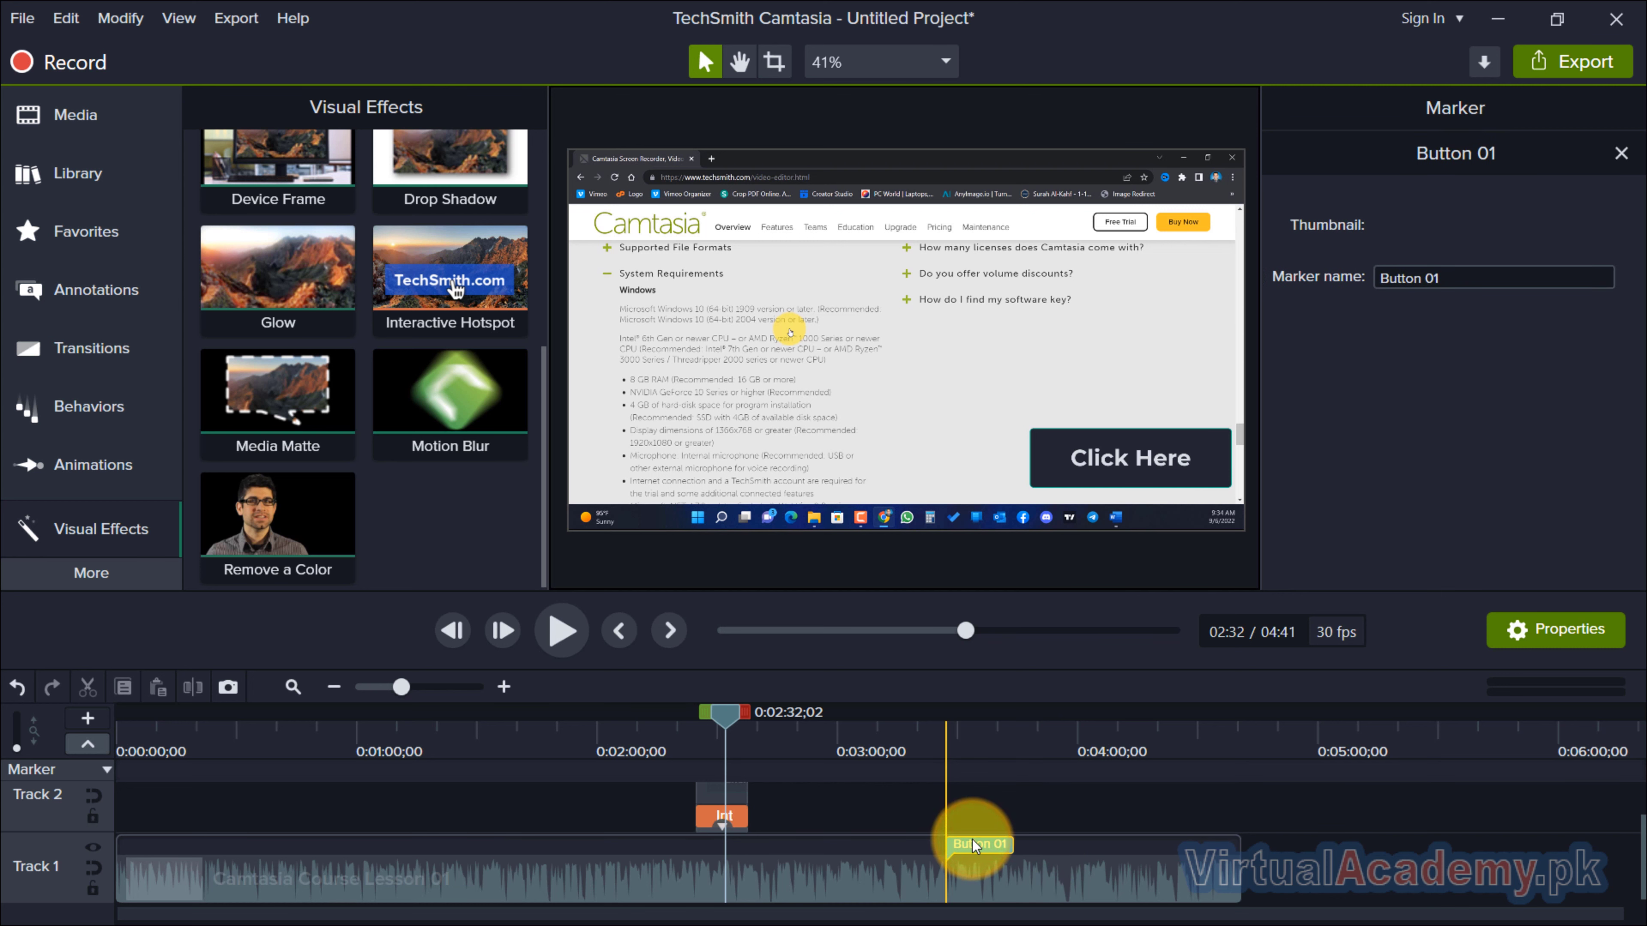
pyautogui.press('Delete')
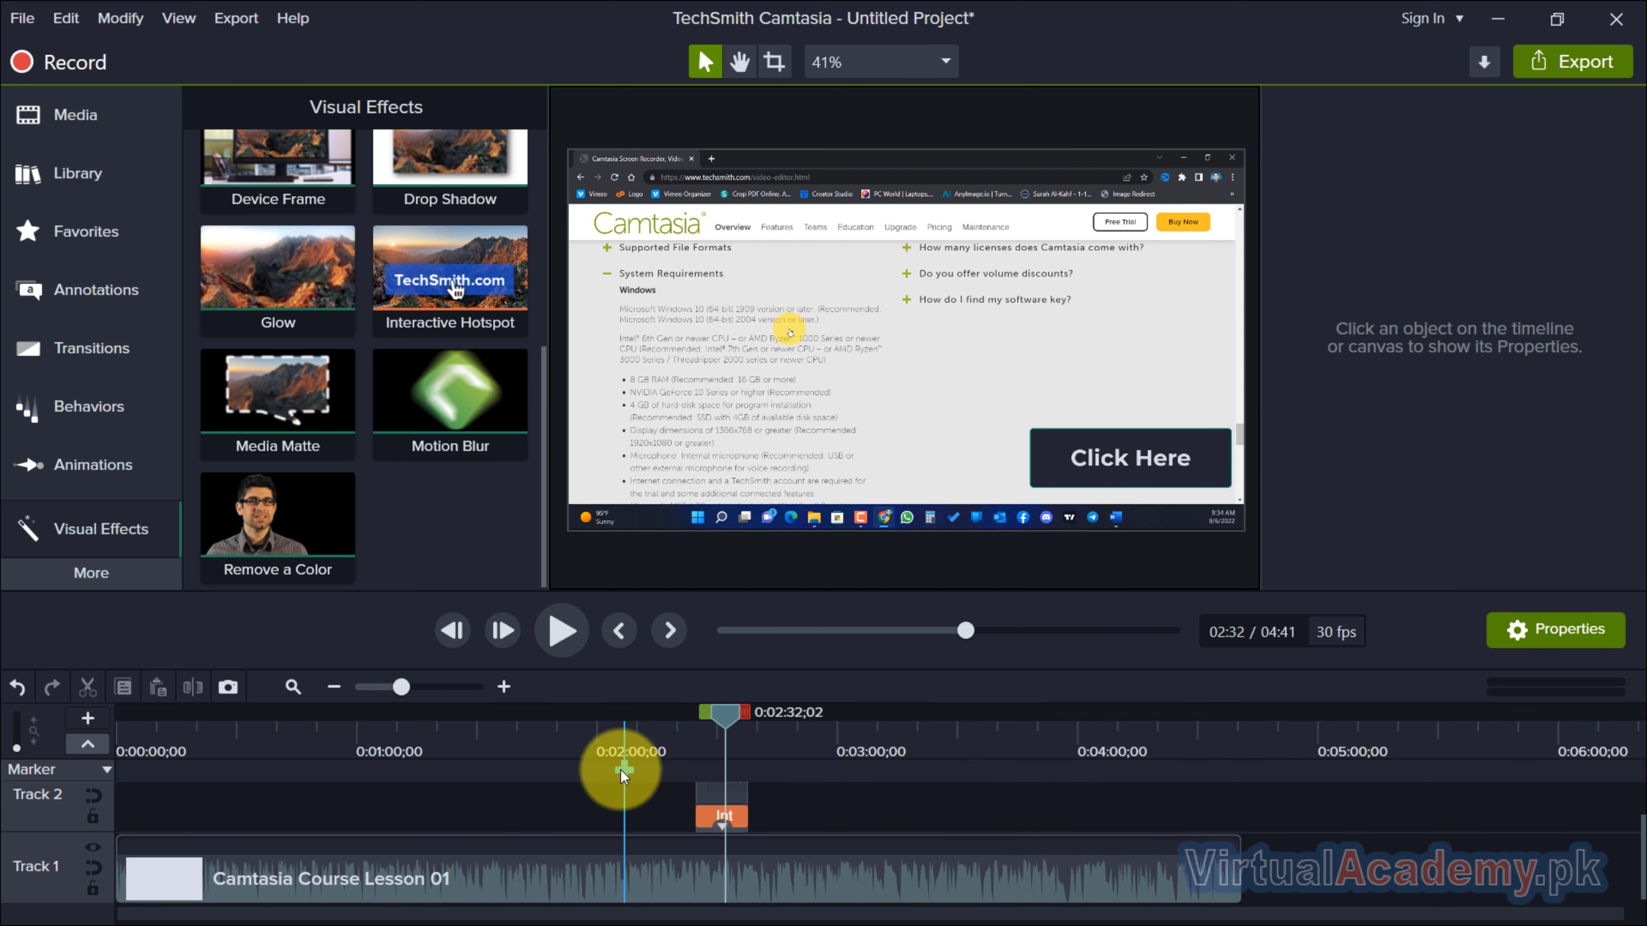
pyautogui.click(737, 818)
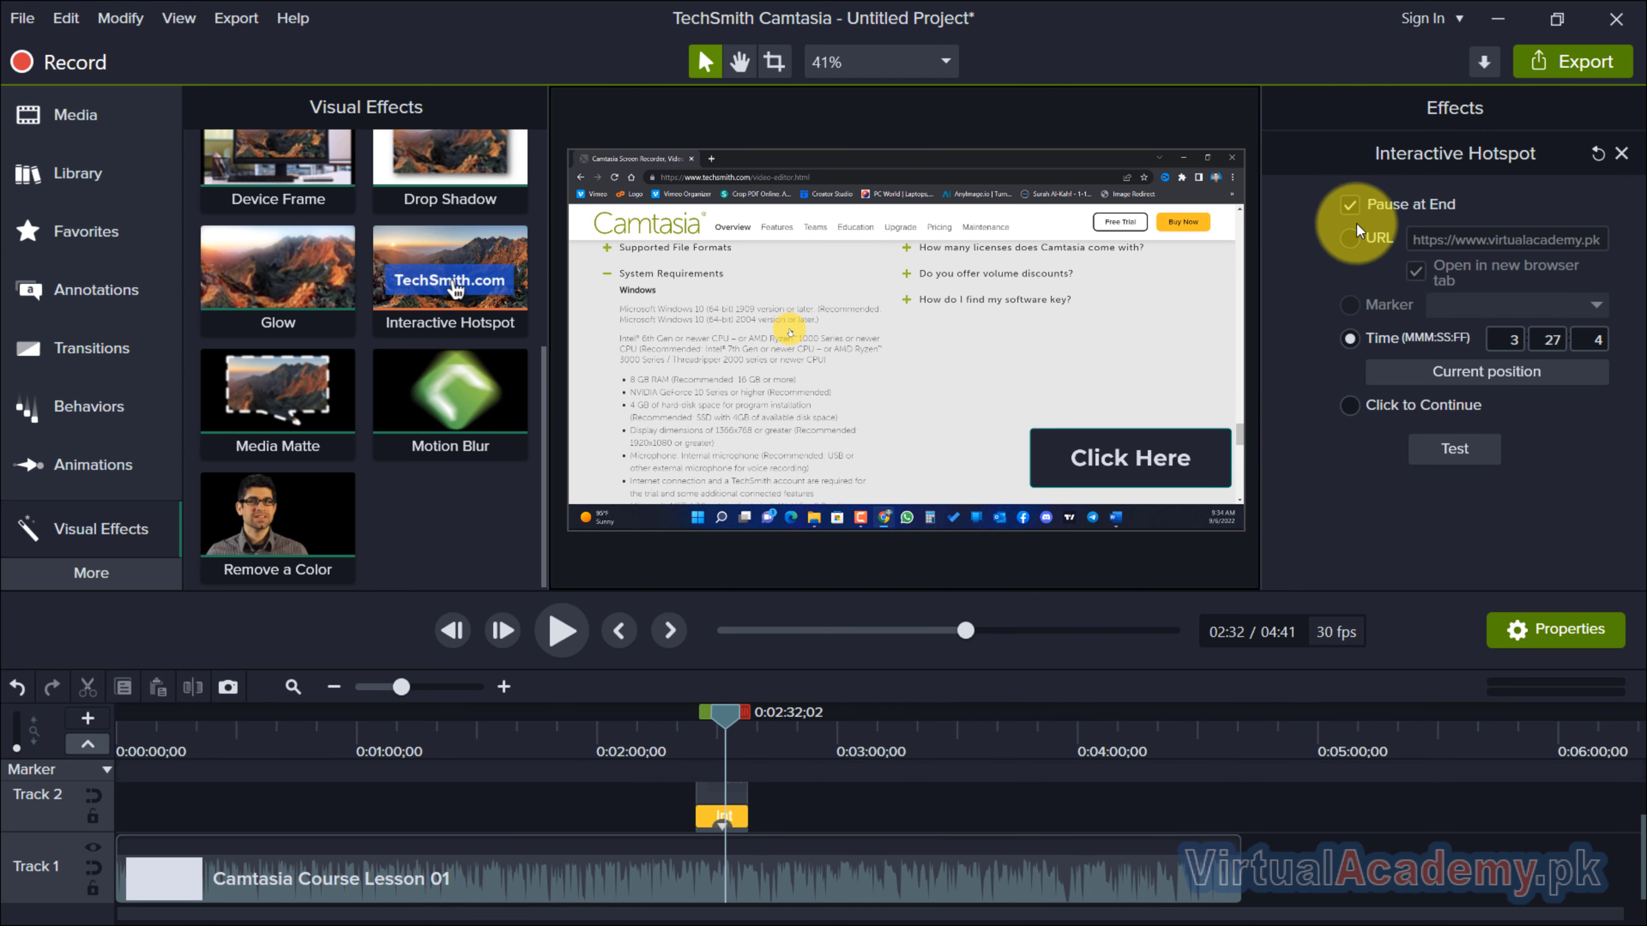
pyautogui.click(1349, 238)
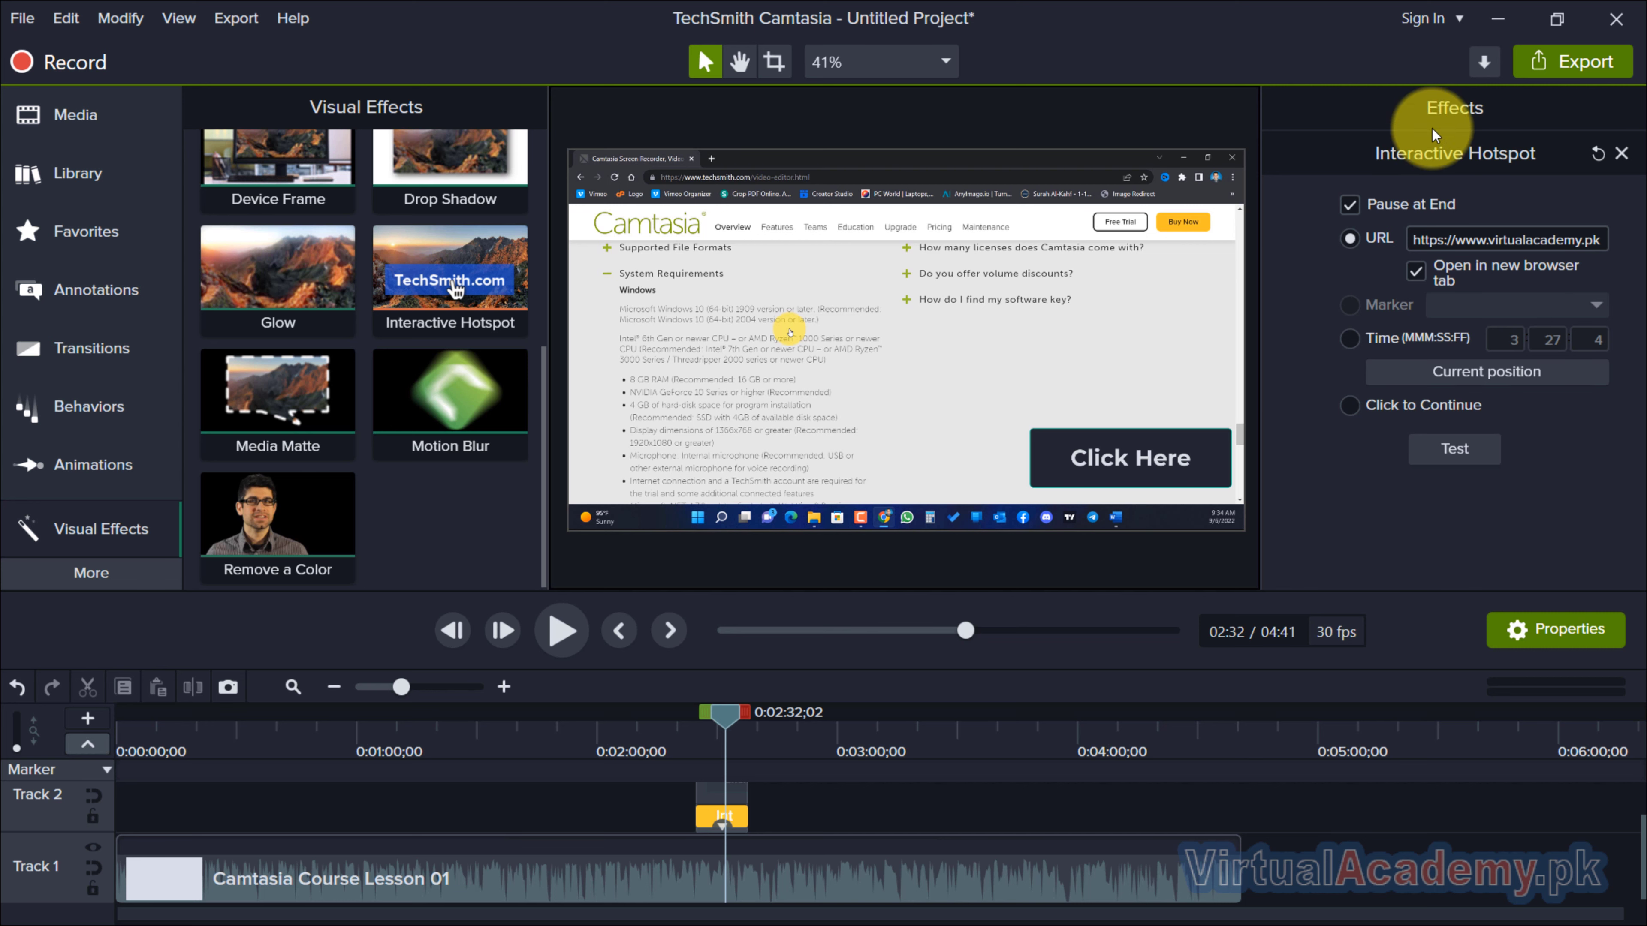
# Start a new custom production in the MP4 - Smart Player (HTML5) format and proceed to the Smart Player options.
pyautogui.click(1621, 58)
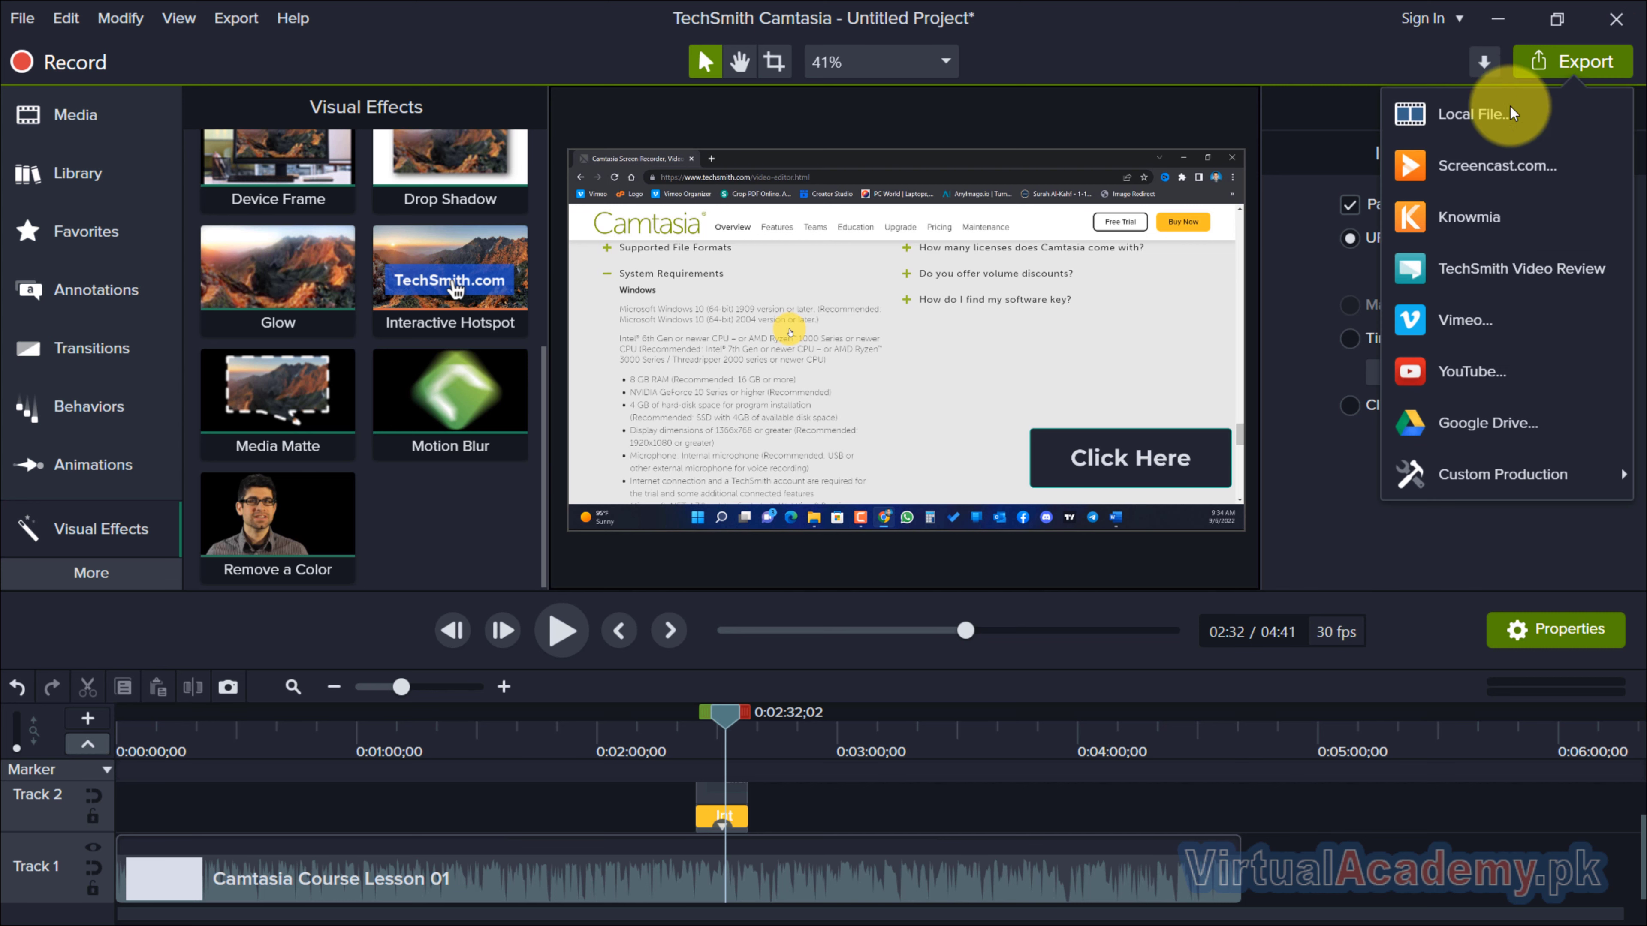
pyautogui.moveTo(1537, 475)
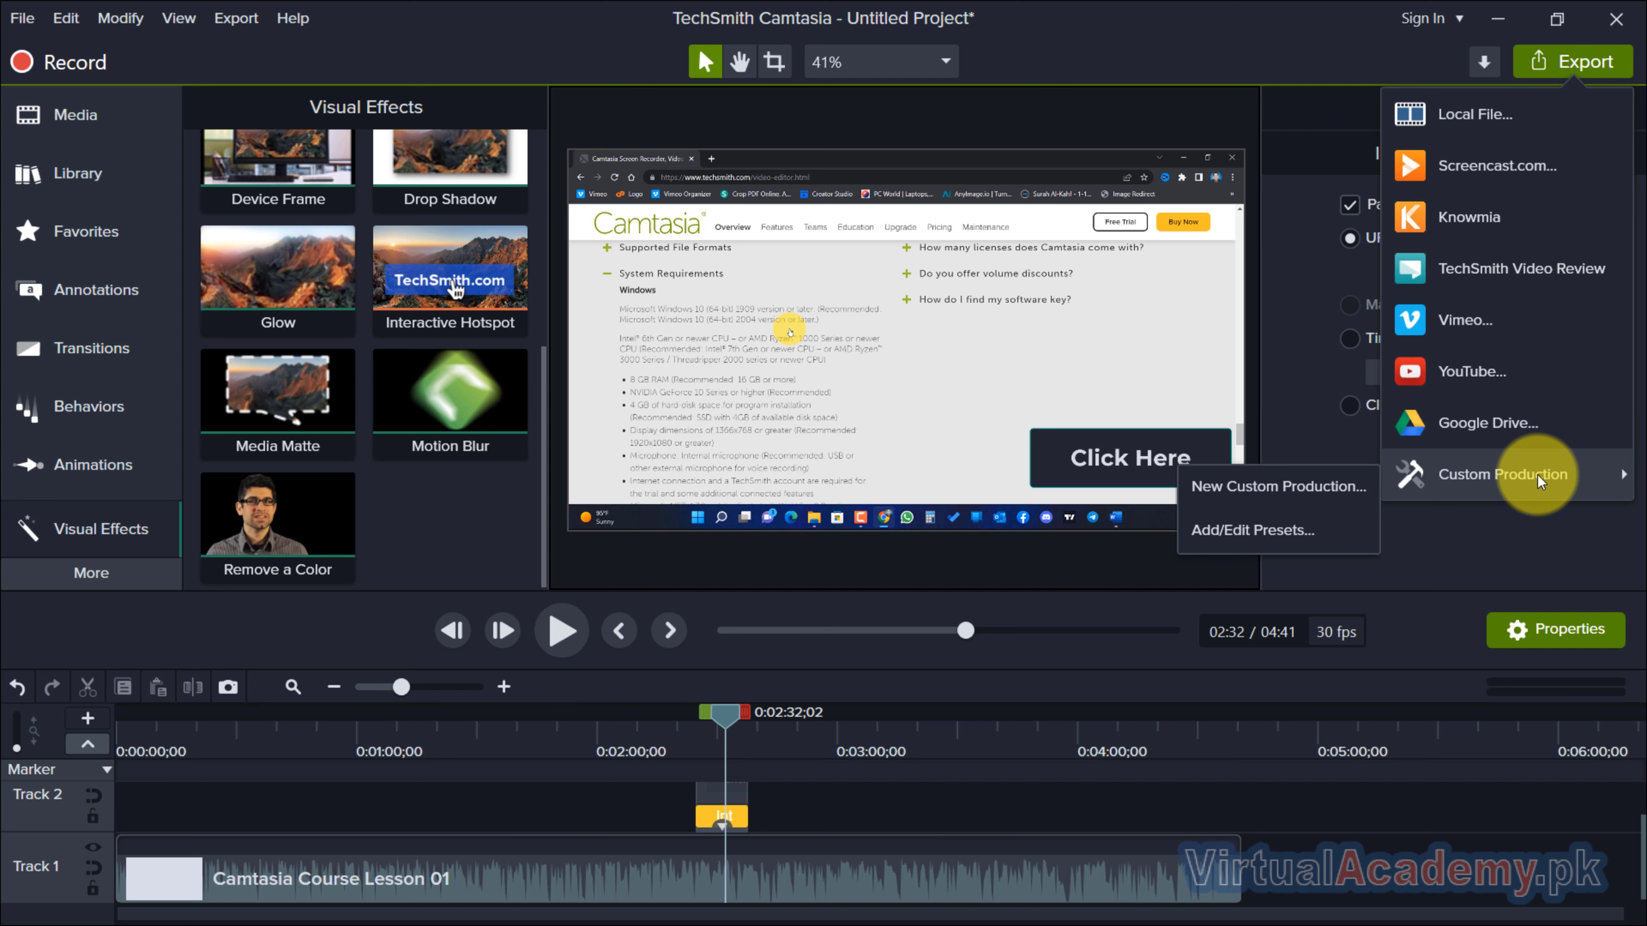
pyautogui.click(1300, 486)
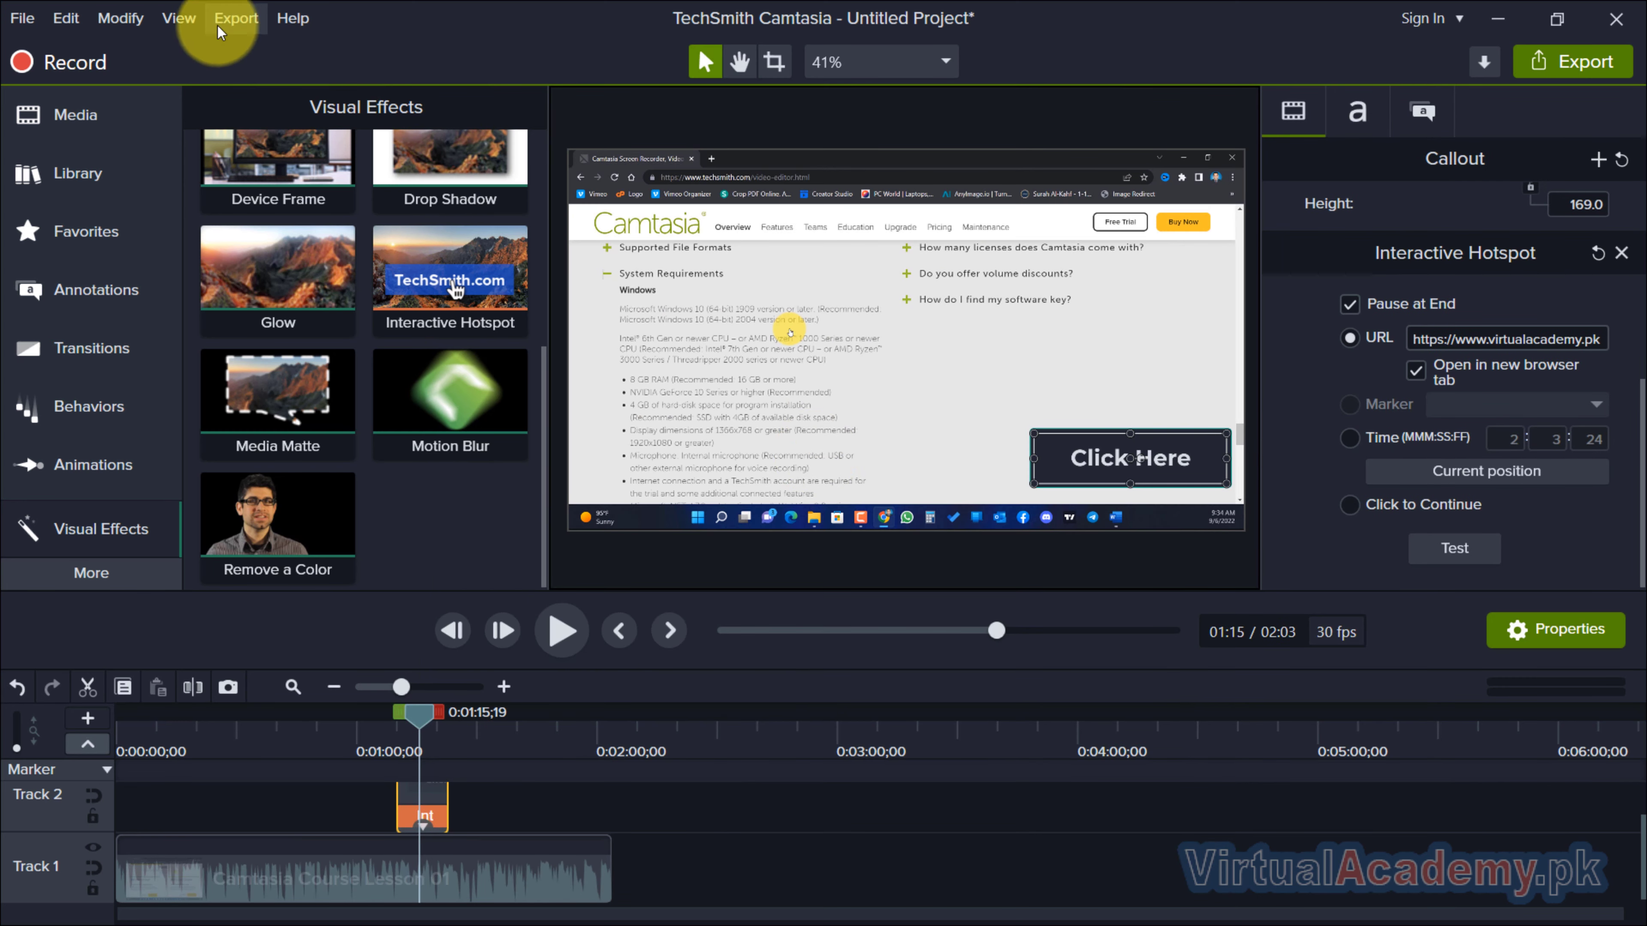
pyautogui.click(237, 19)
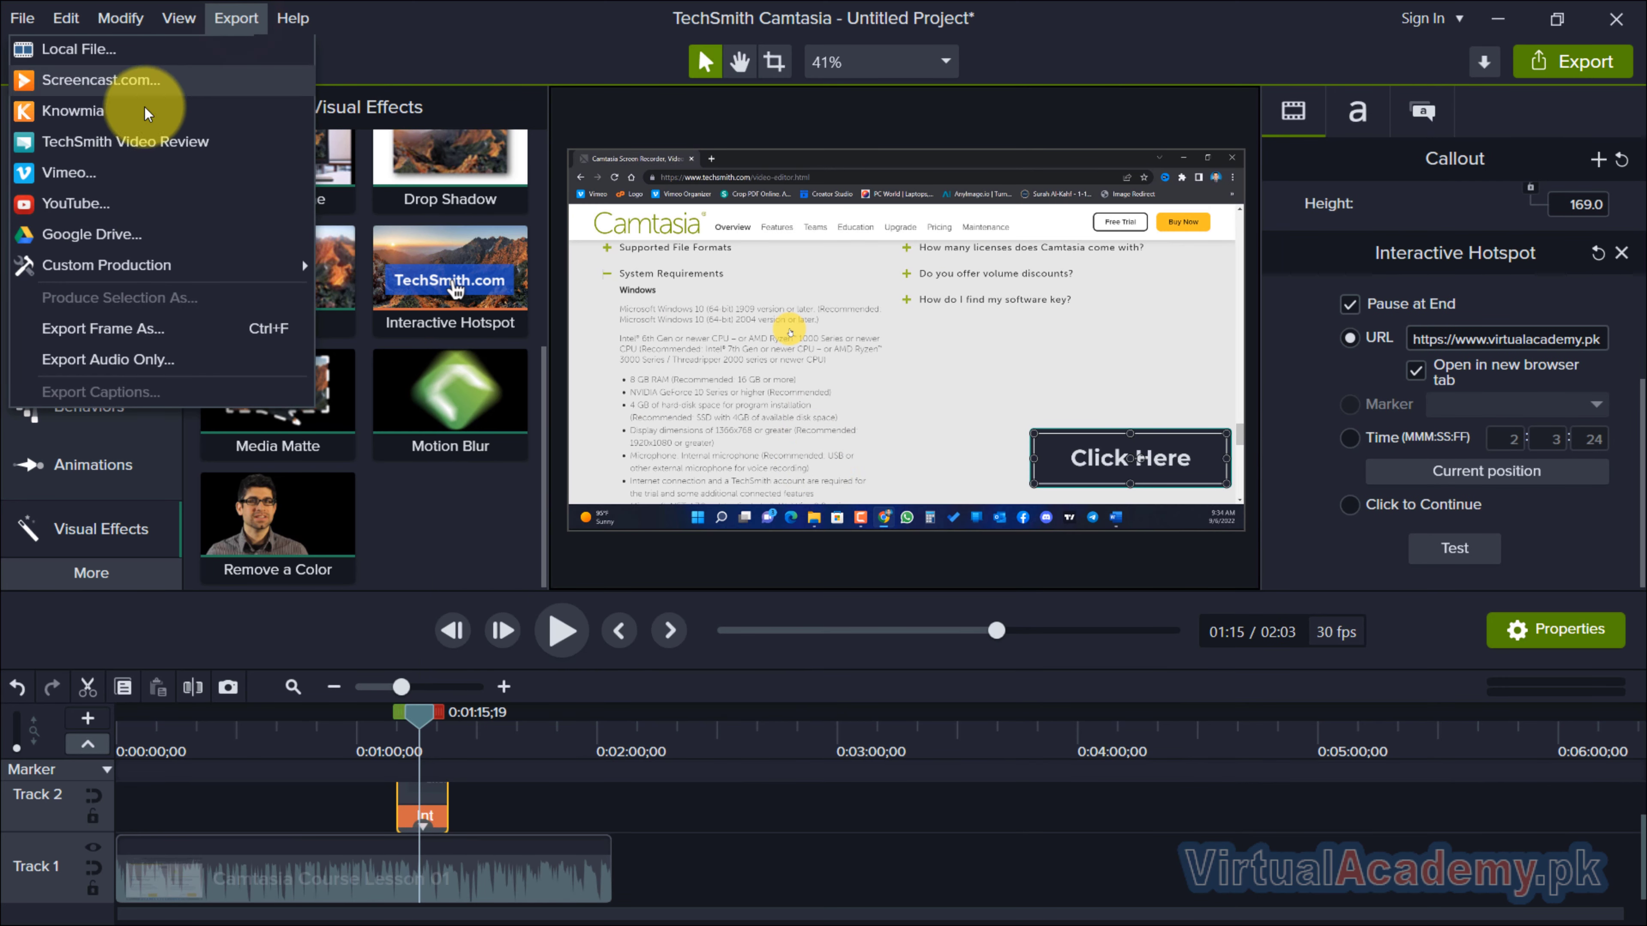
pyautogui.moveTo(255, 272)
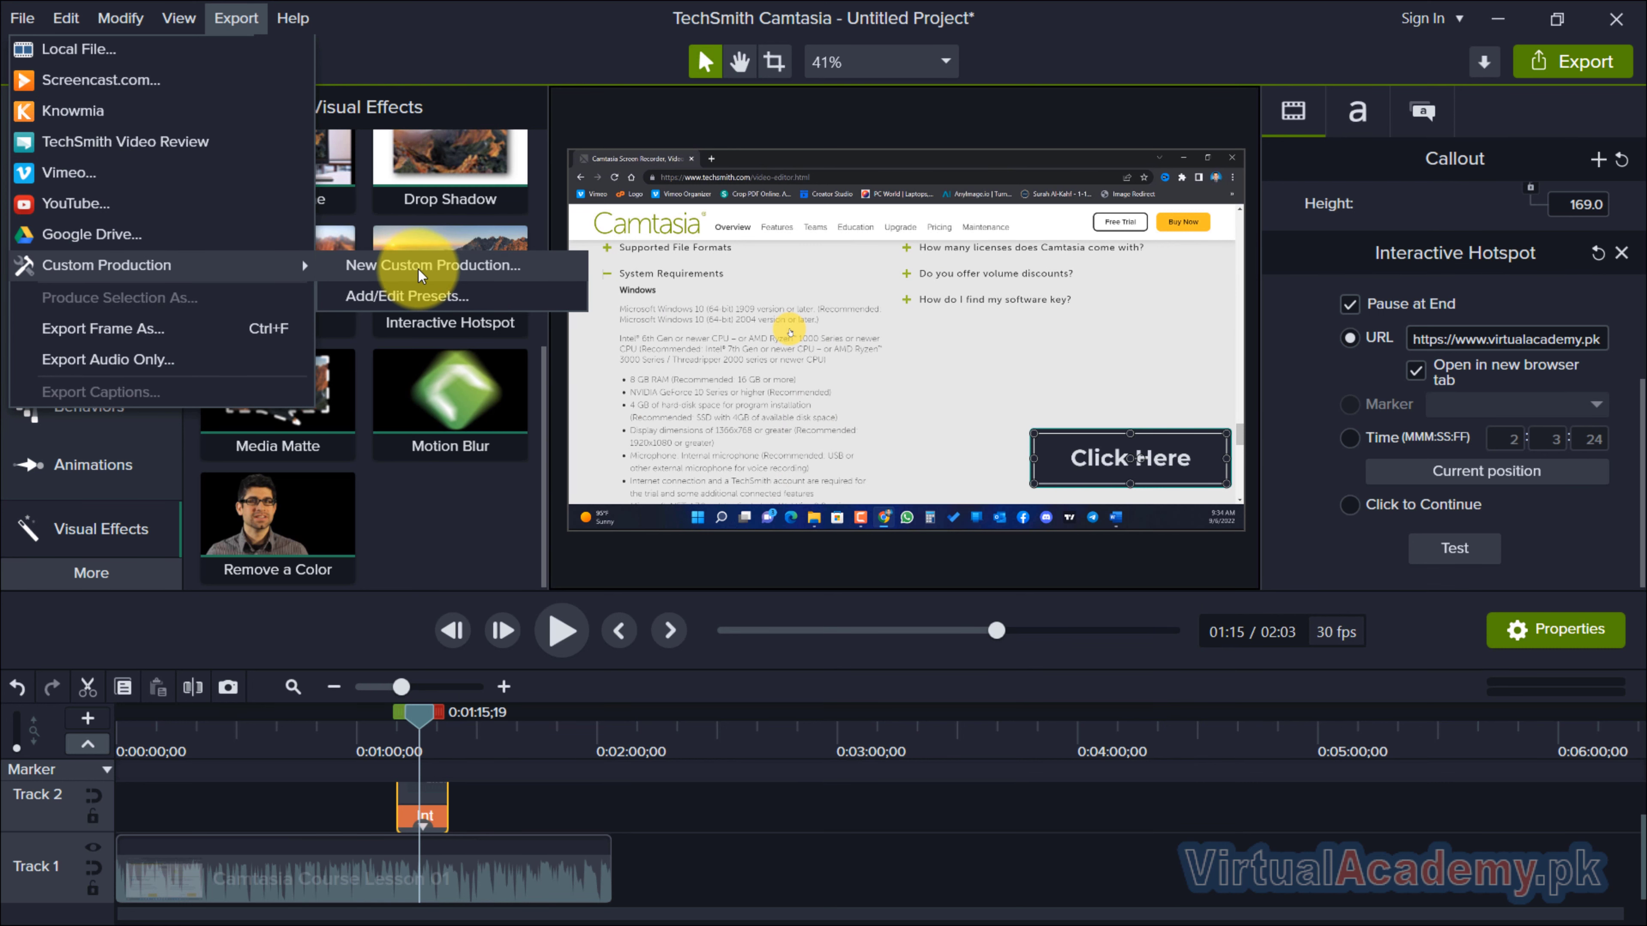
pyautogui.click(492, 271)
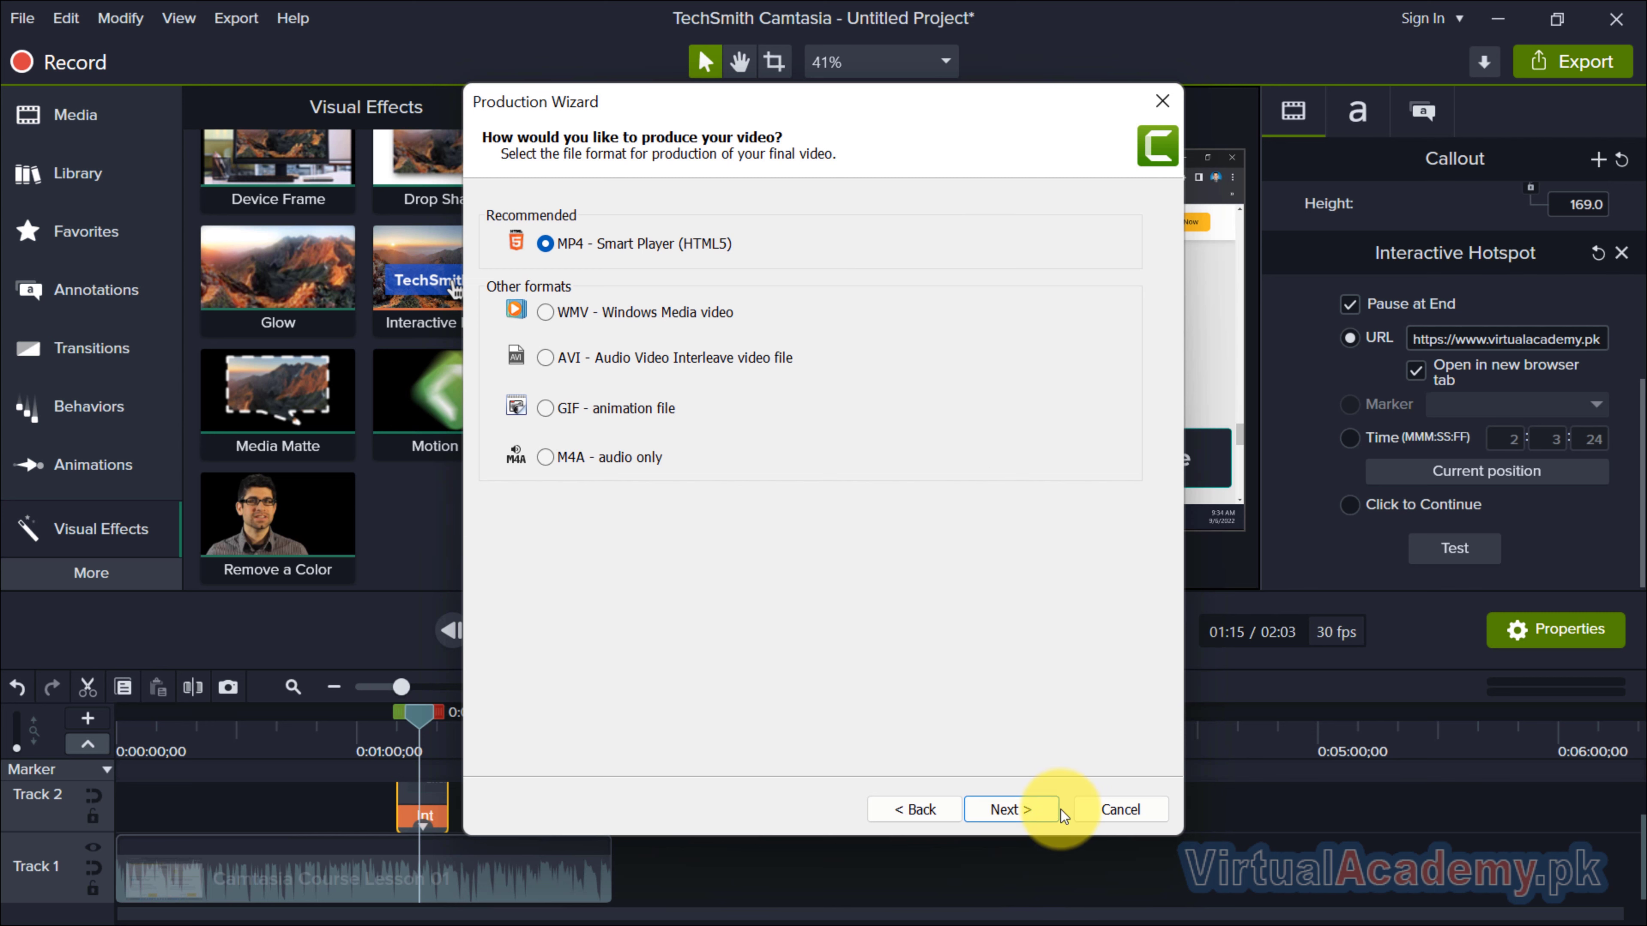
pyautogui.click(1040, 811)
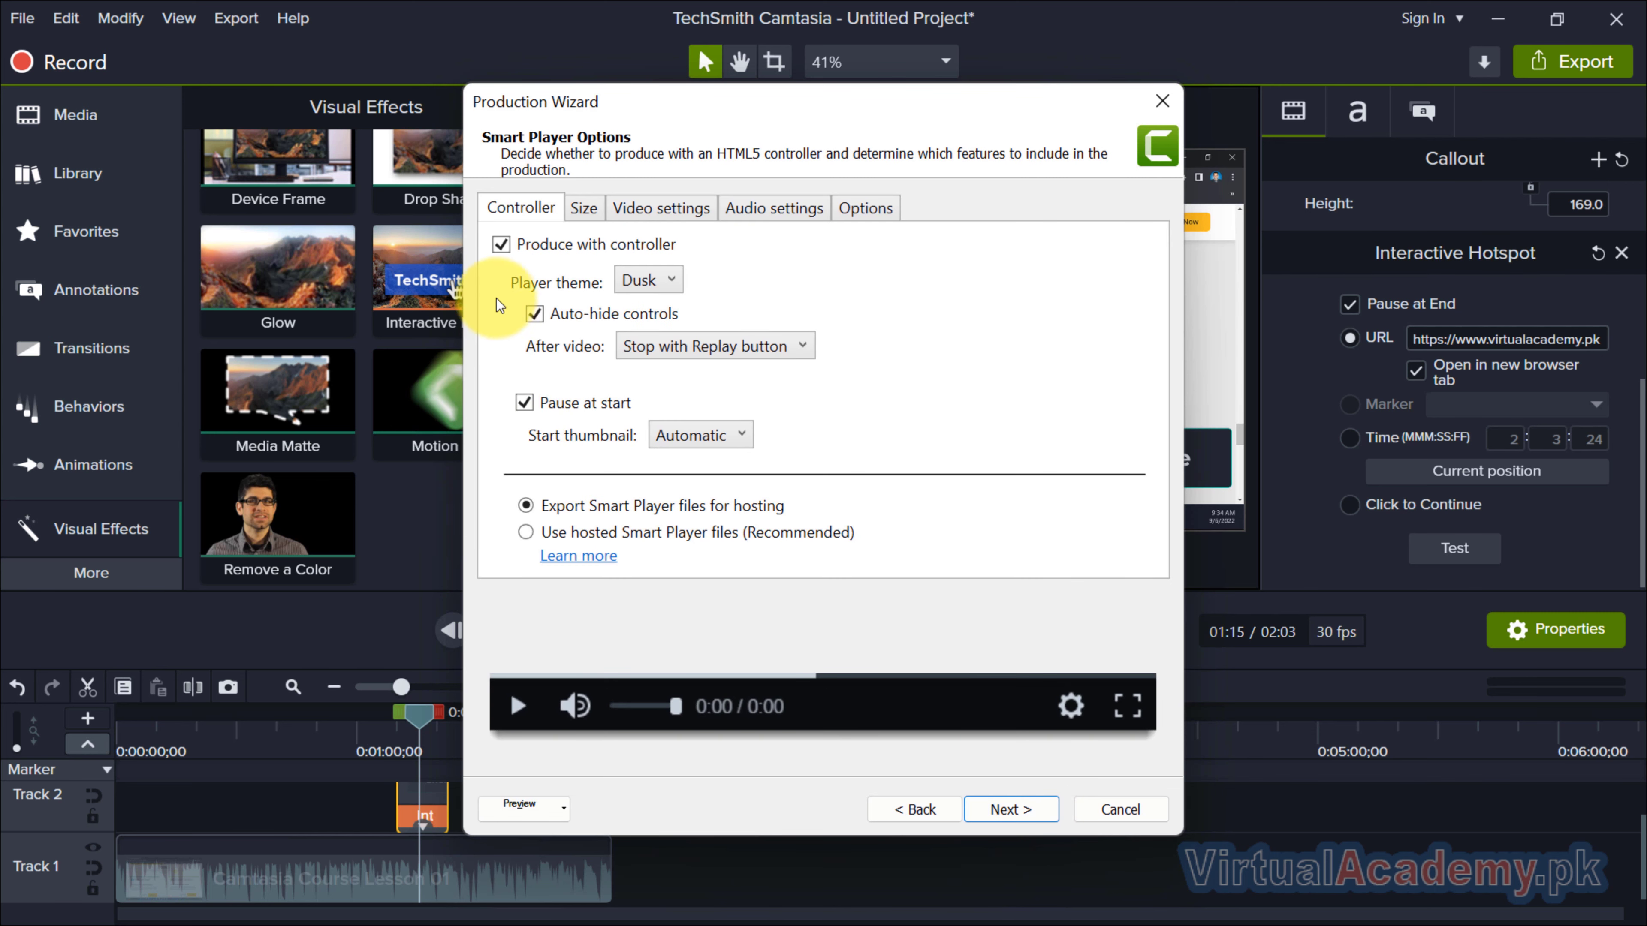
# Review the Smart Player's controller, size, video, audio and general options, keeping the production with a controller.
pyautogui.click(660, 247)
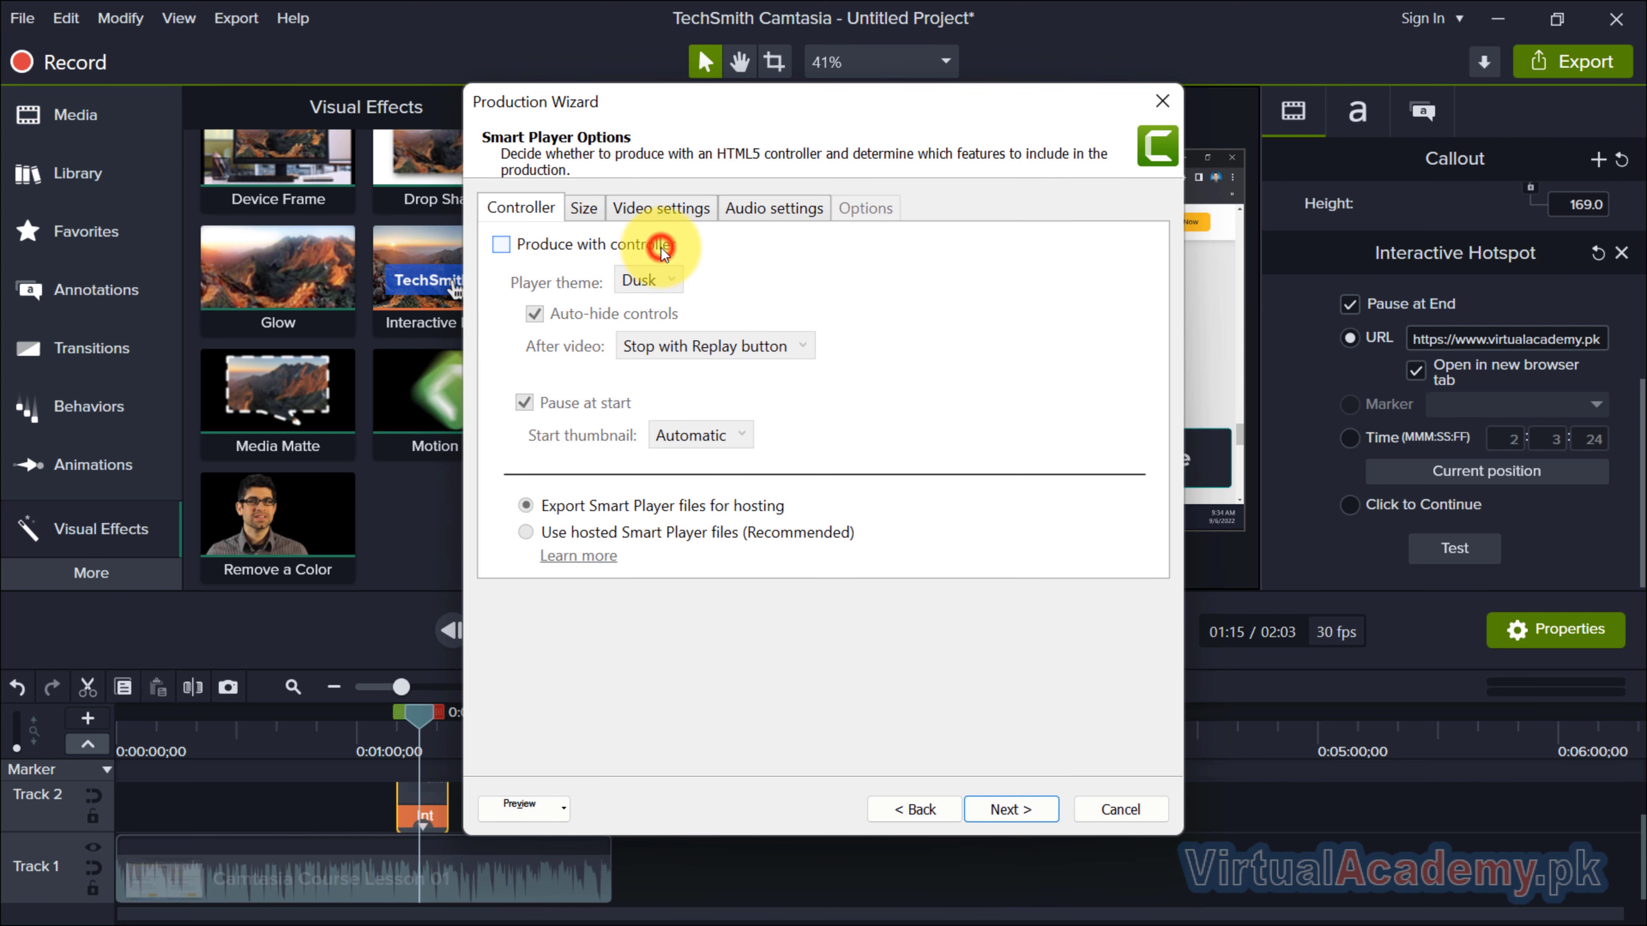
pyautogui.click(654, 248)
pyautogui.click(594, 214)
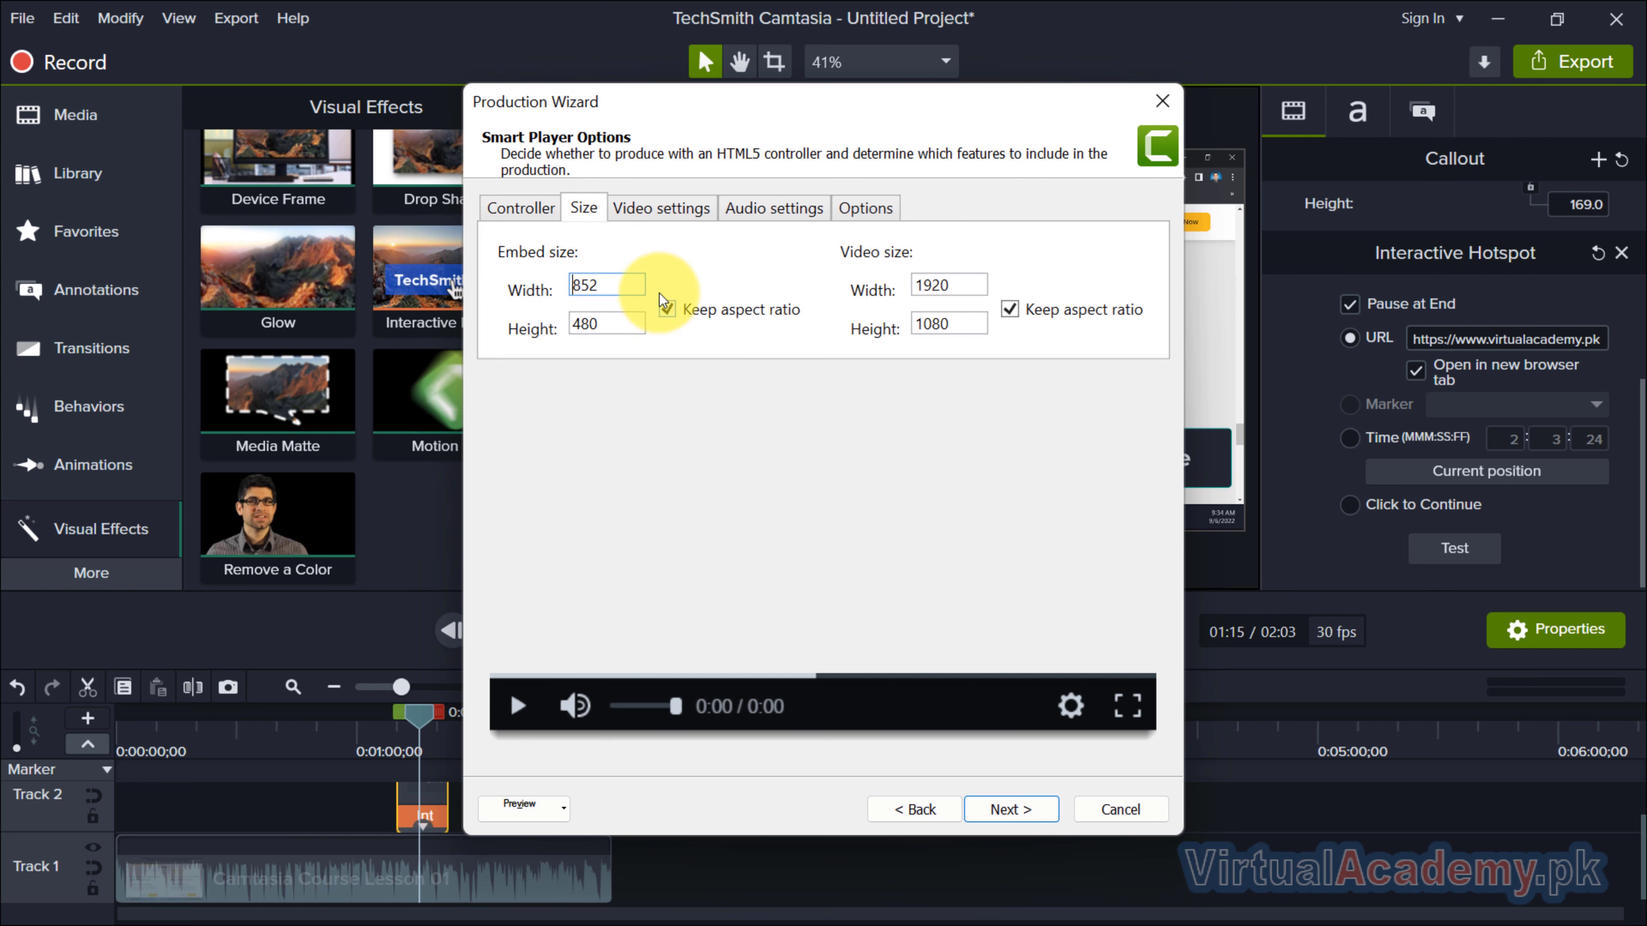
pyautogui.moveTo(950, 104); pyautogui.dragTo(803, 101)
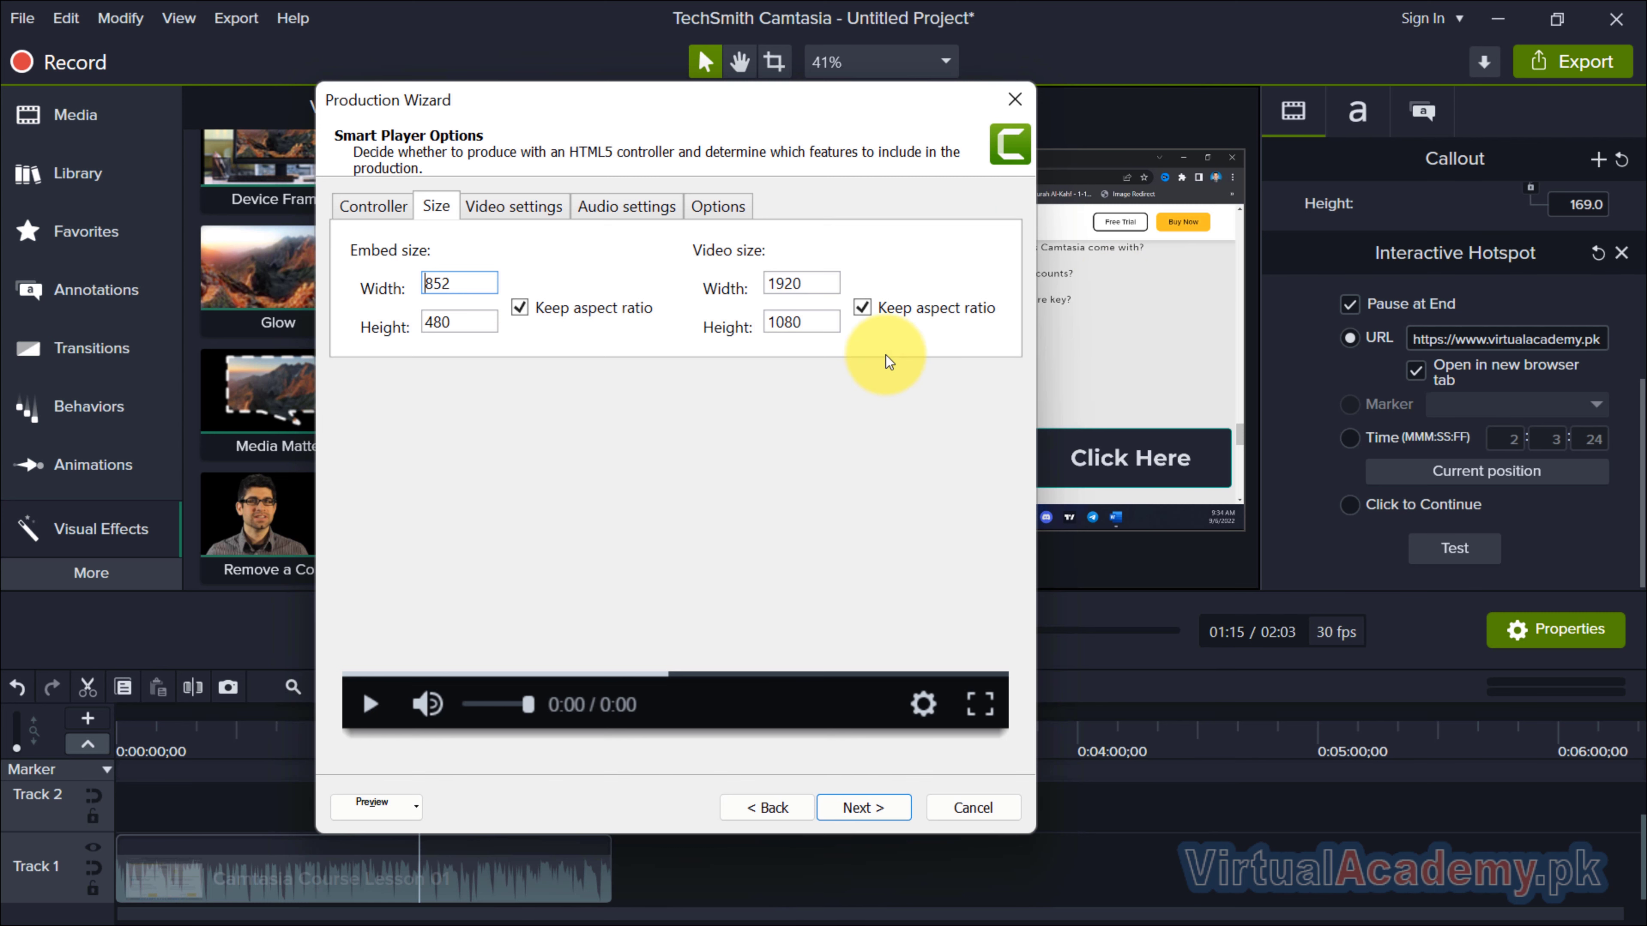
pyautogui.click(540, 212)
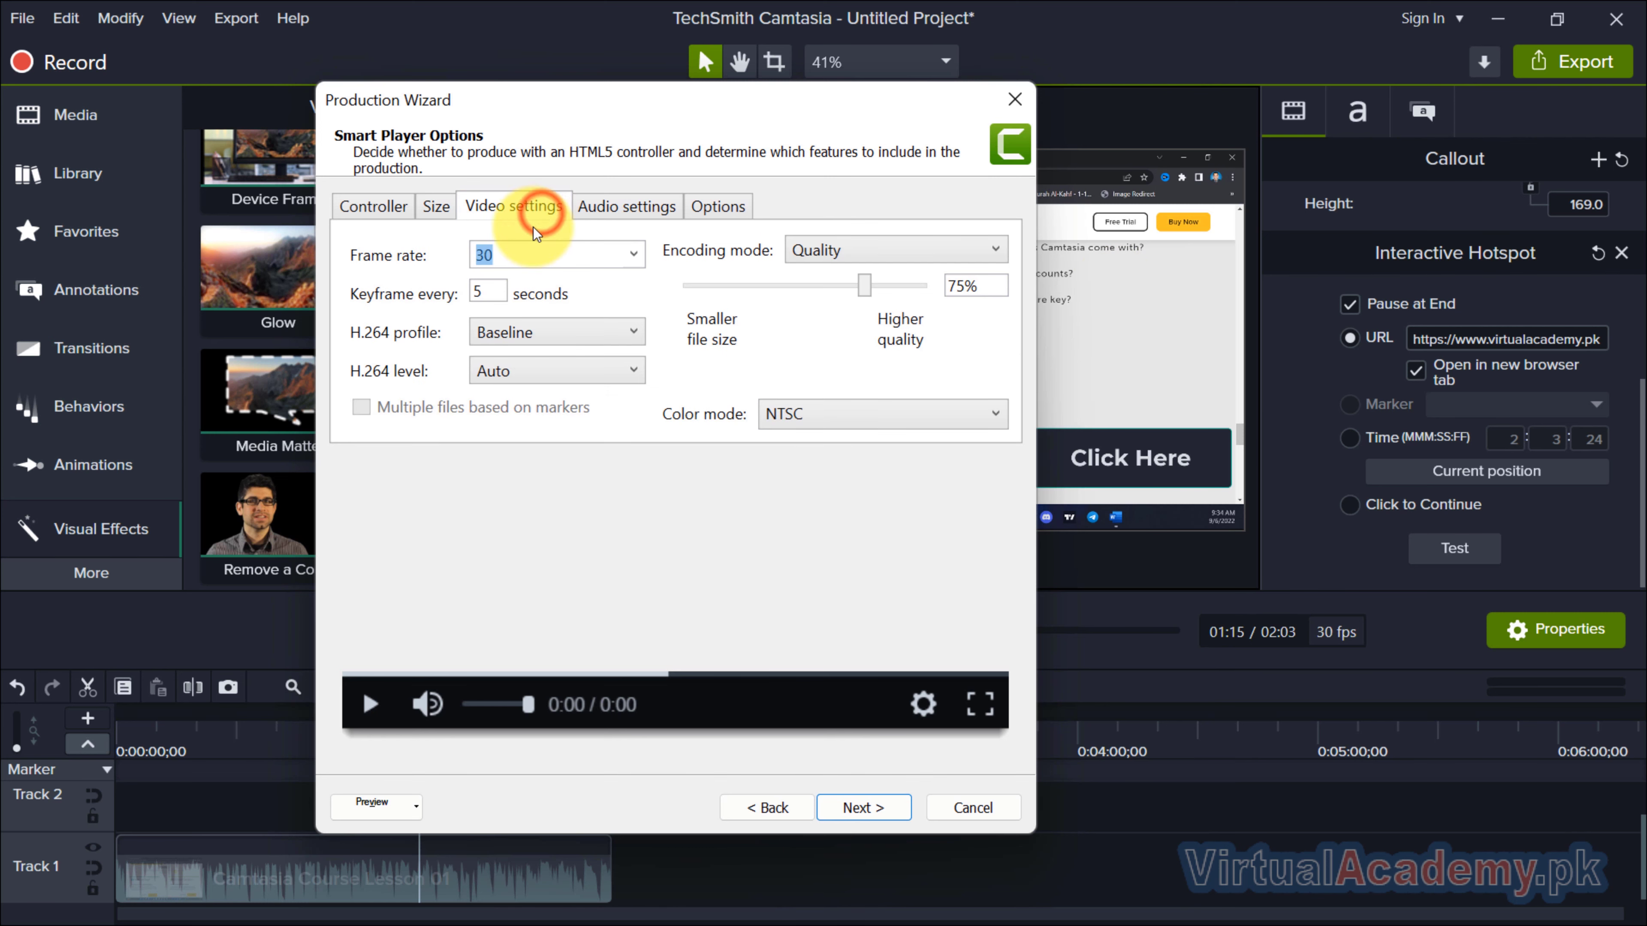
pyautogui.click(975, 286)
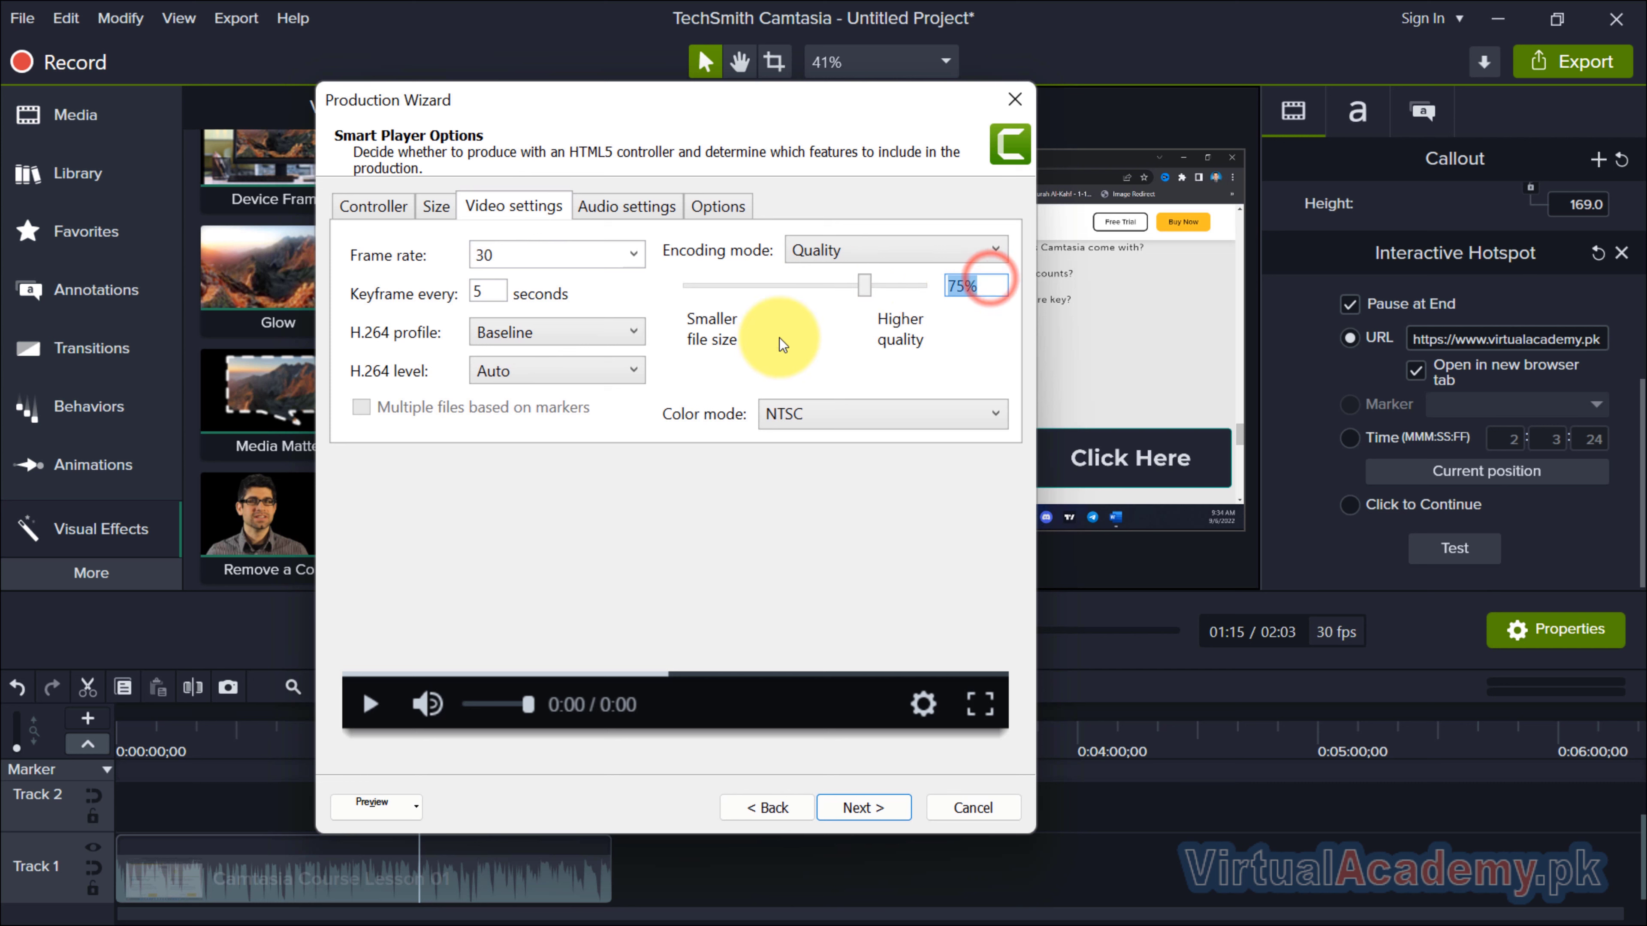
pyautogui.click(651, 214)
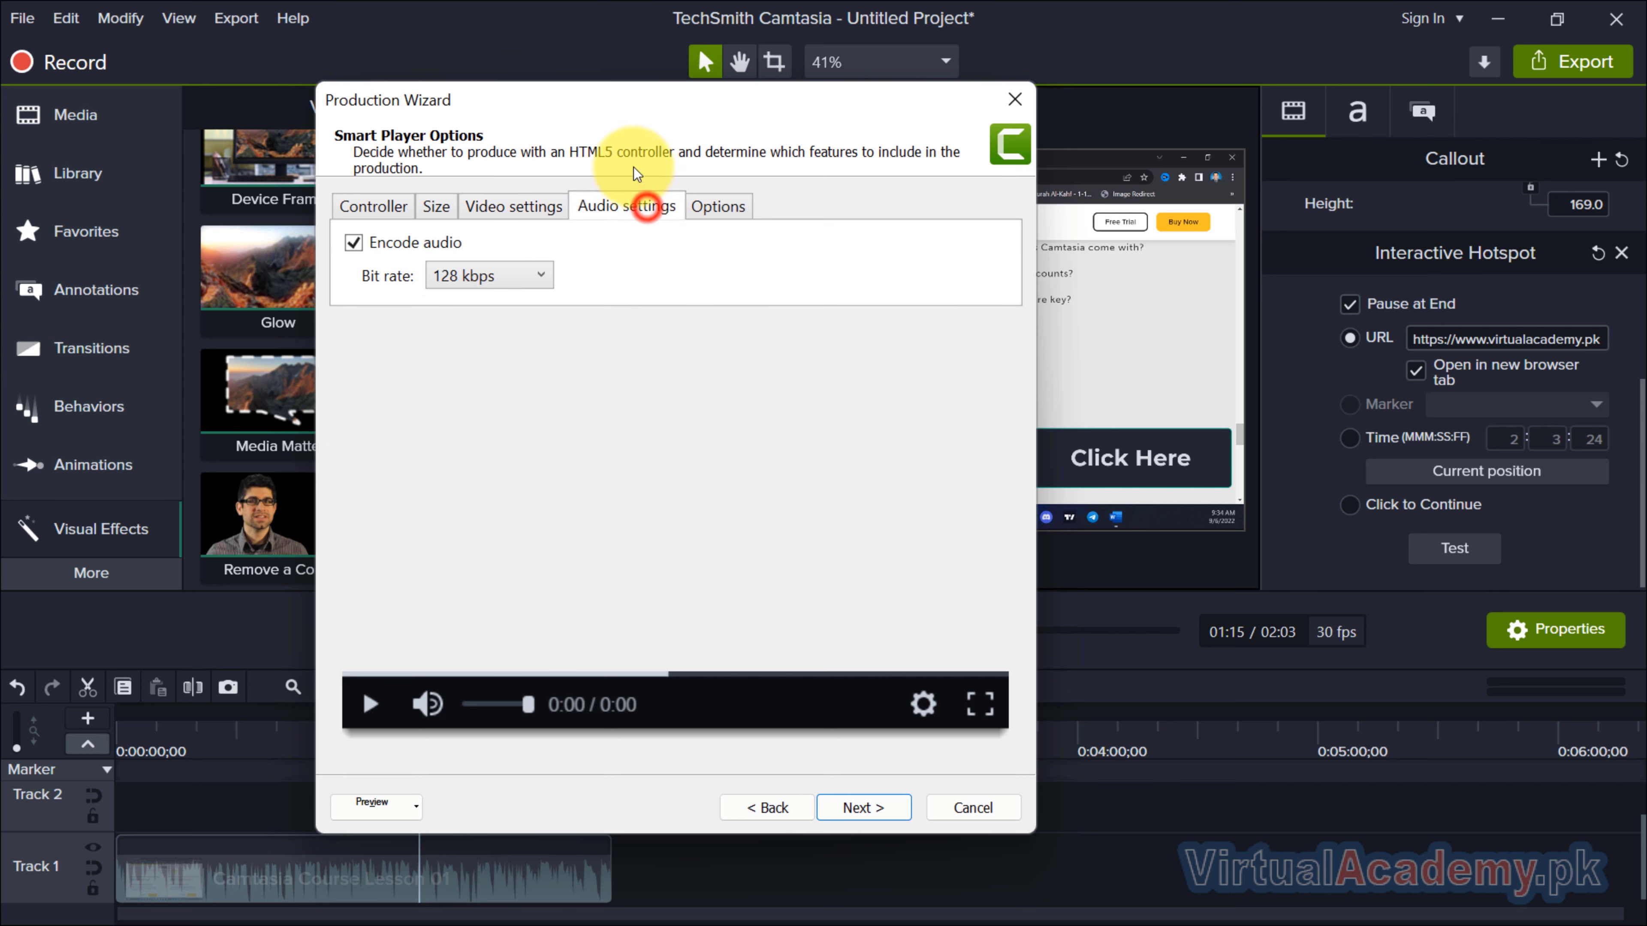
pyautogui.click(707, 216)
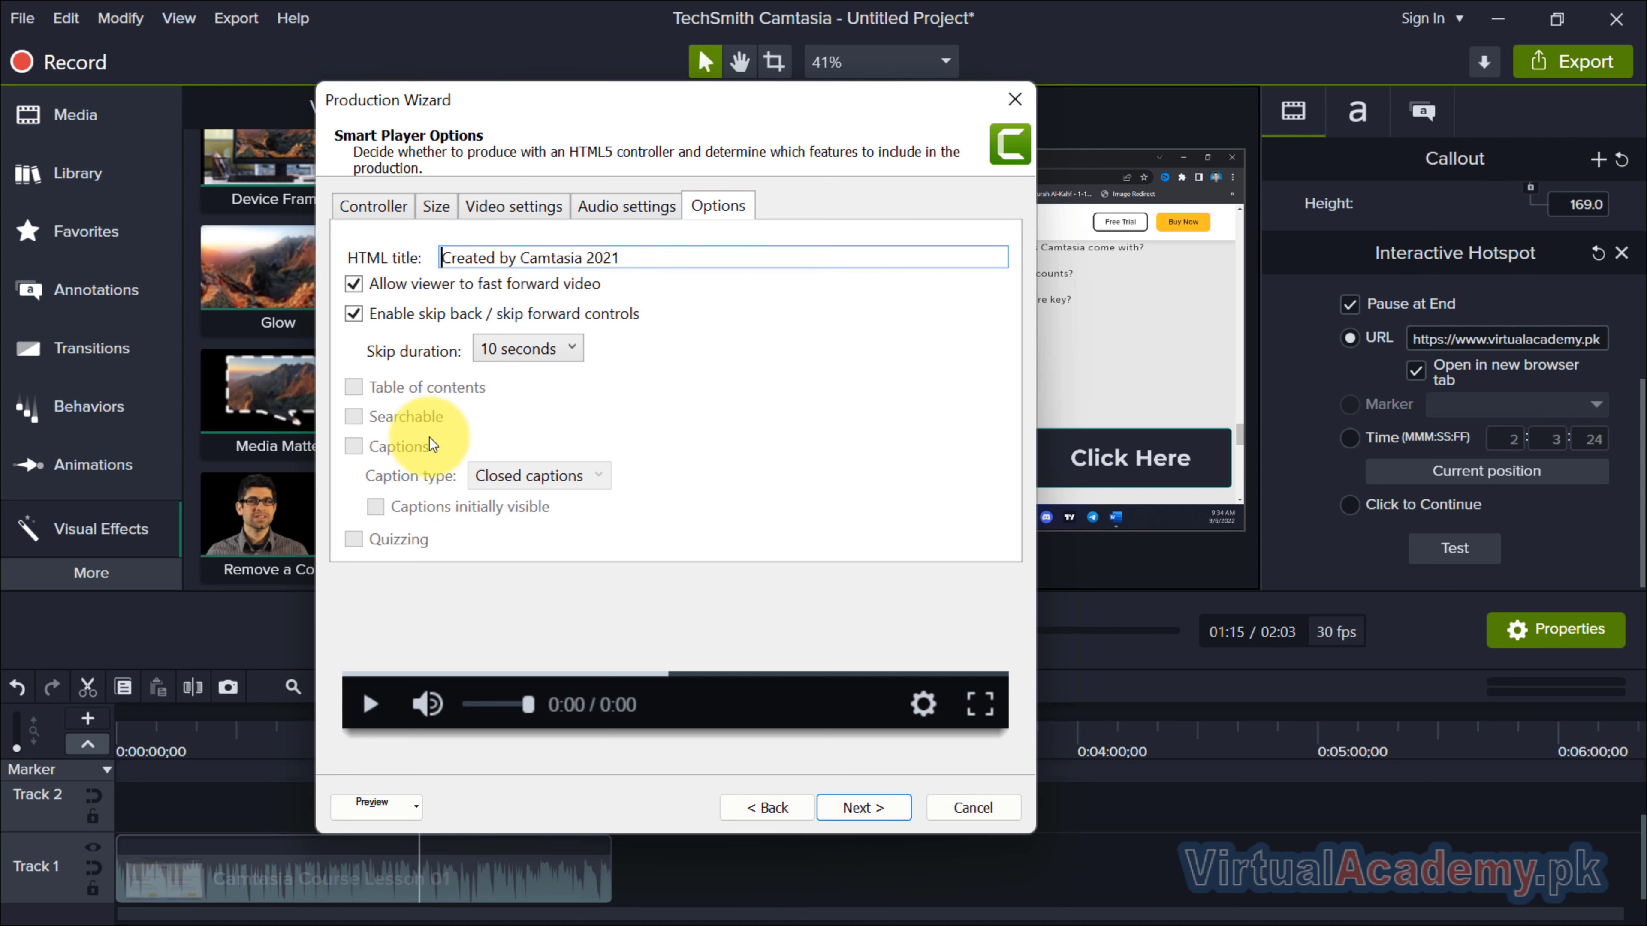
pyautogui.click(632, 206)
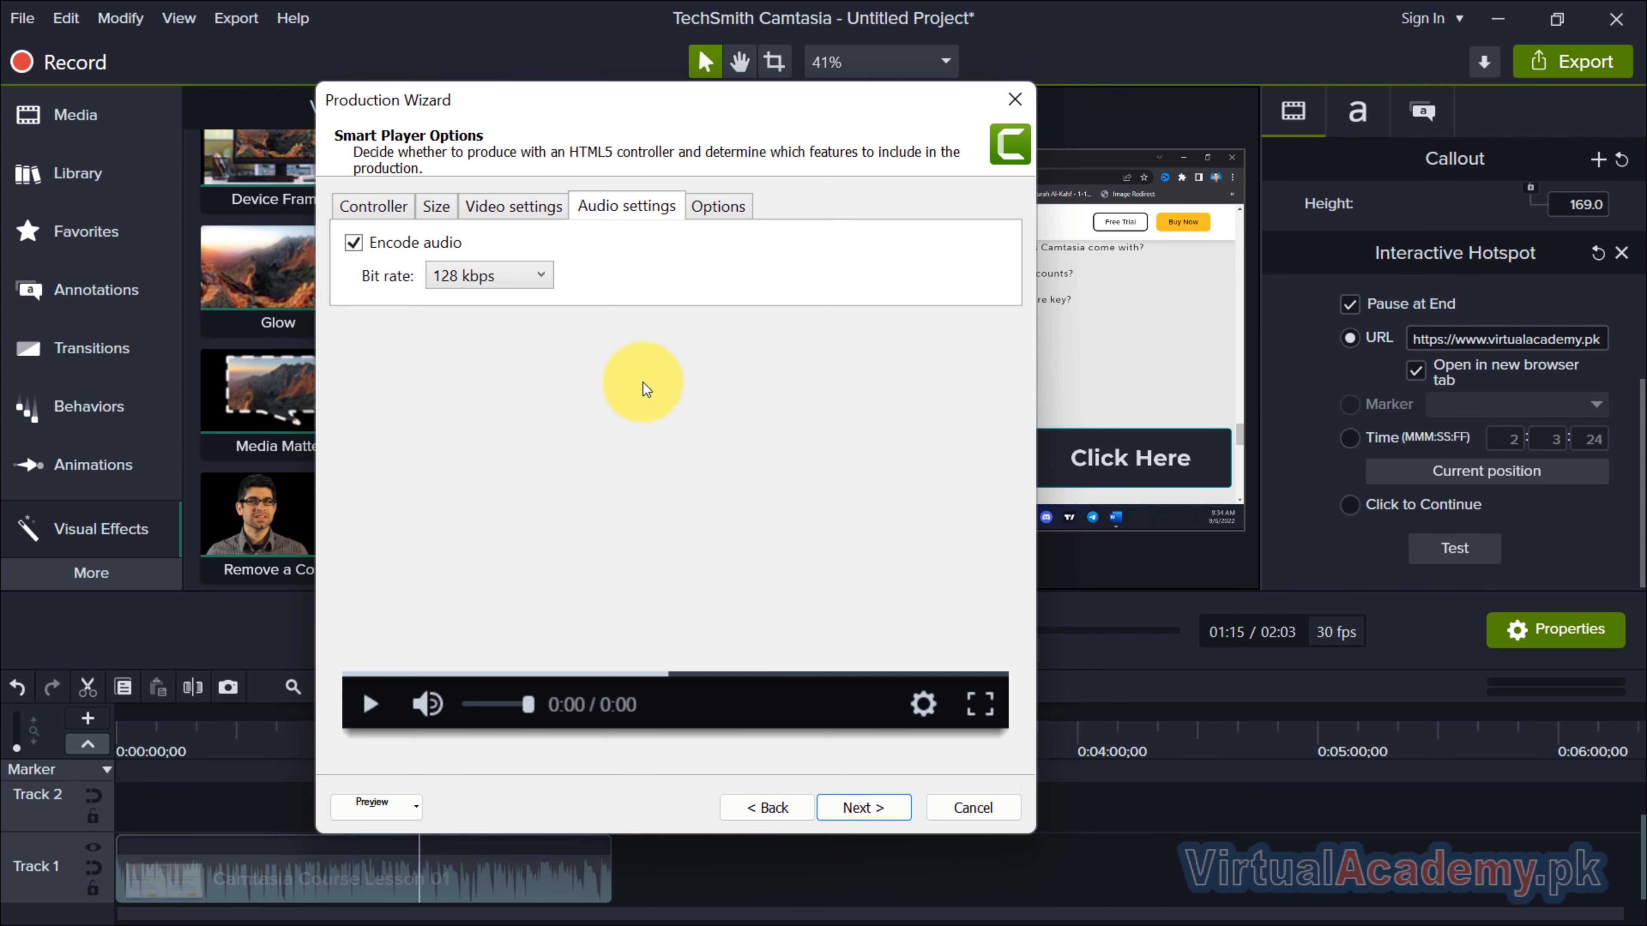
# Proceed through the video options to the output file settings, leaving SCORM reporting off.
pyautogui.click(847, 797)
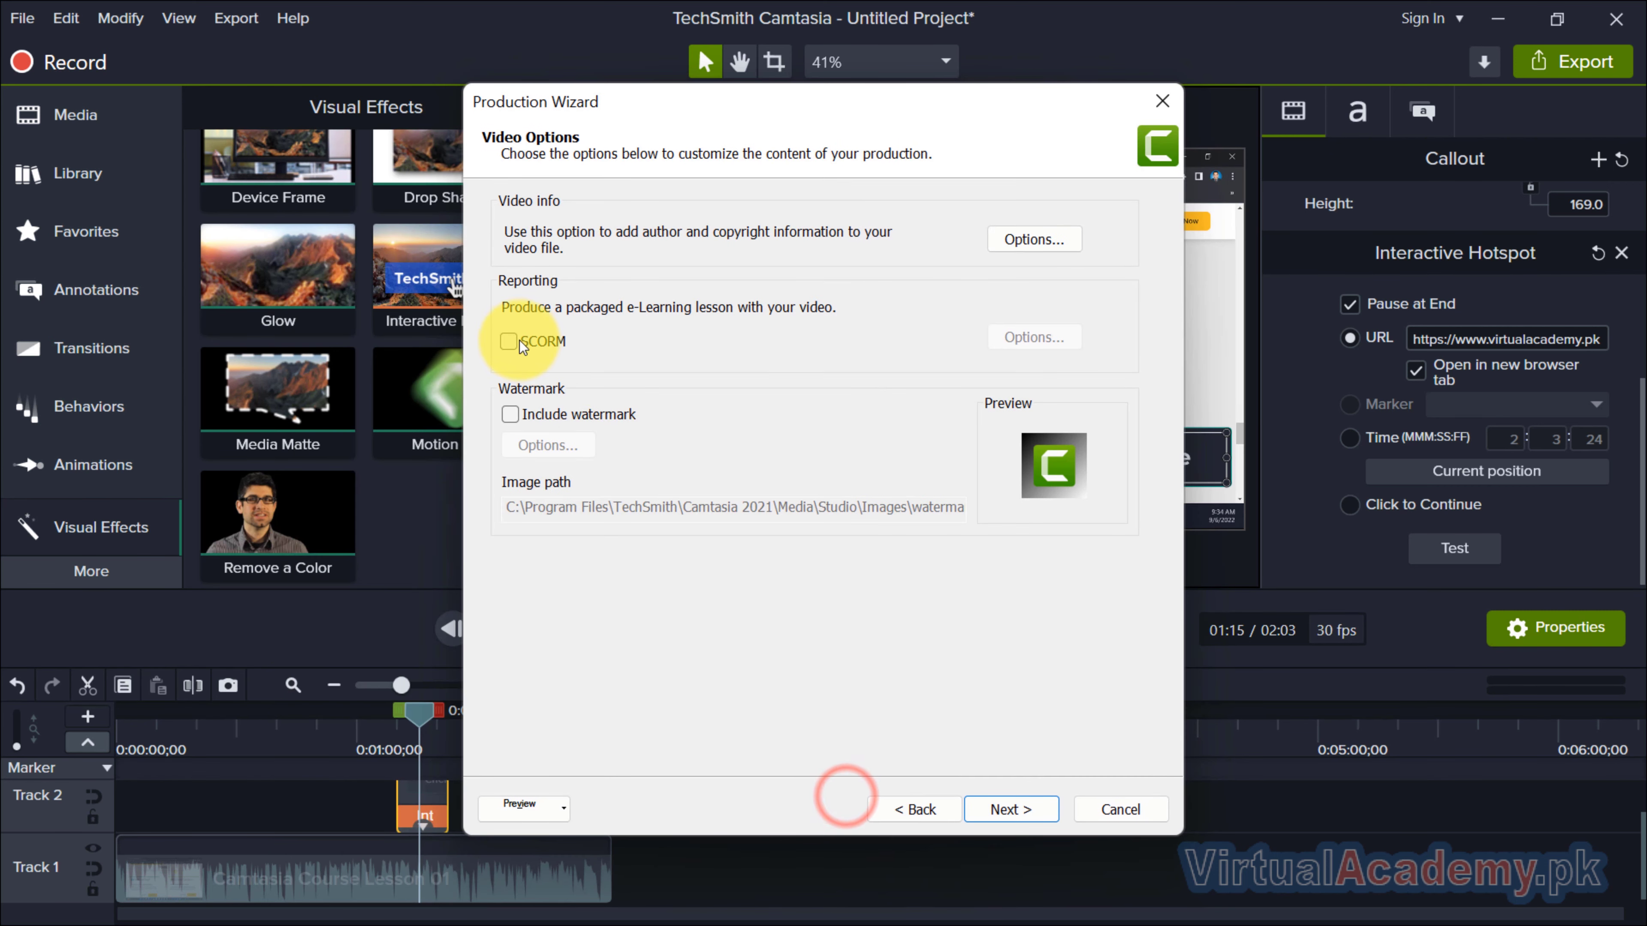
pyautogui.click(513, 339)
pyautogui.click(514, 339)
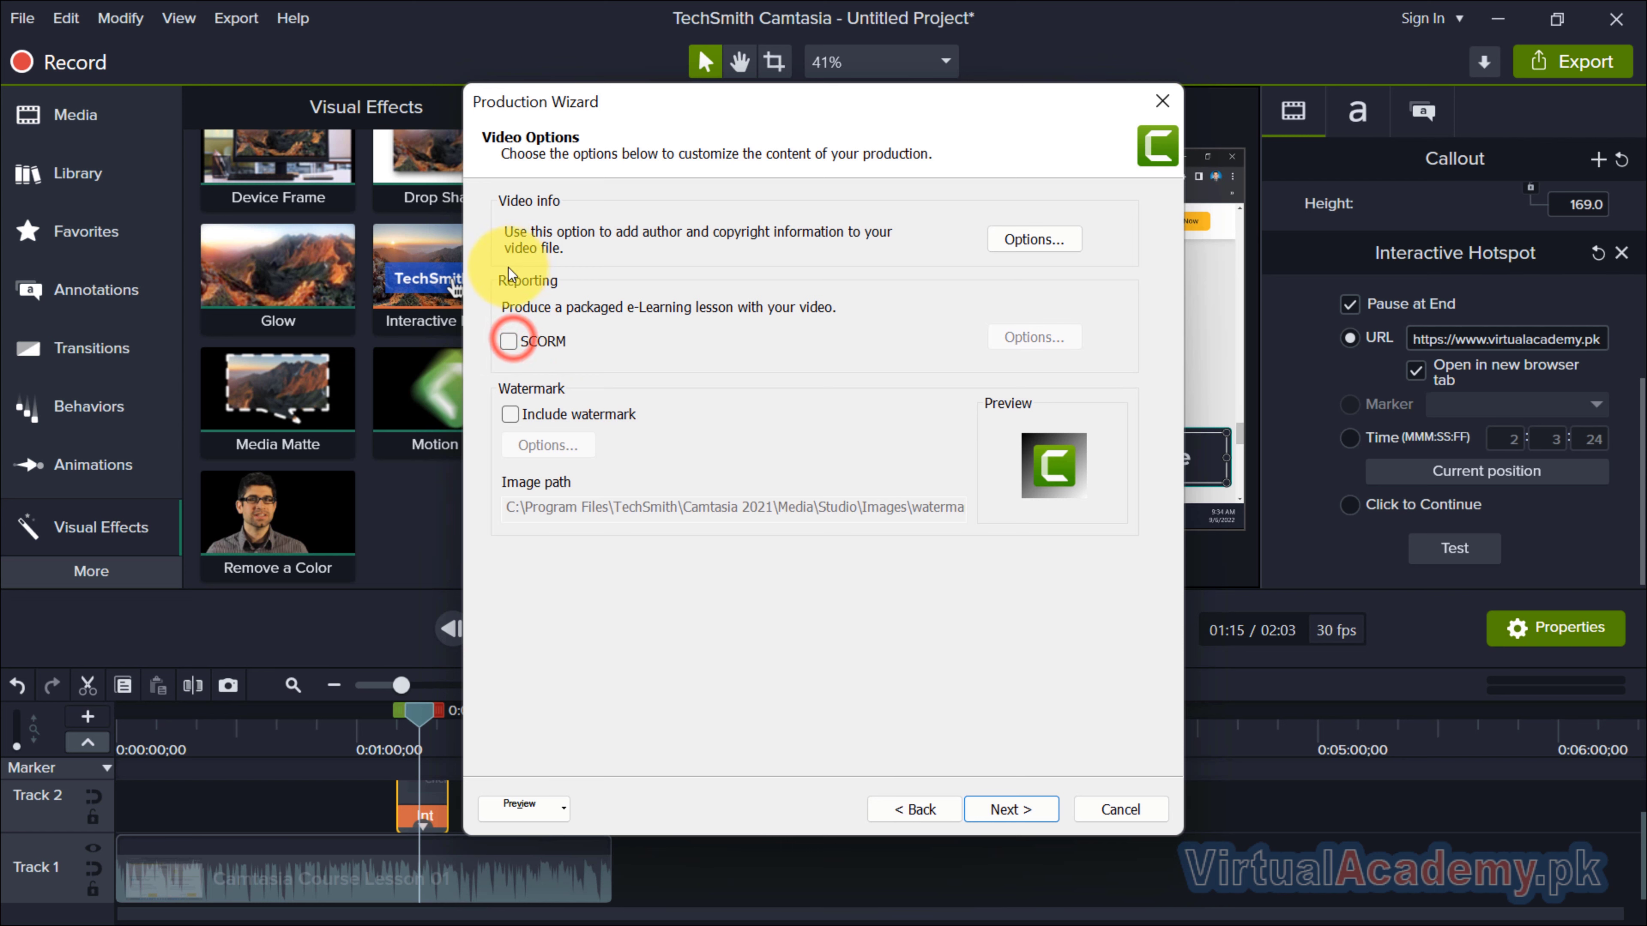
pyautogui.click(1005, 809)
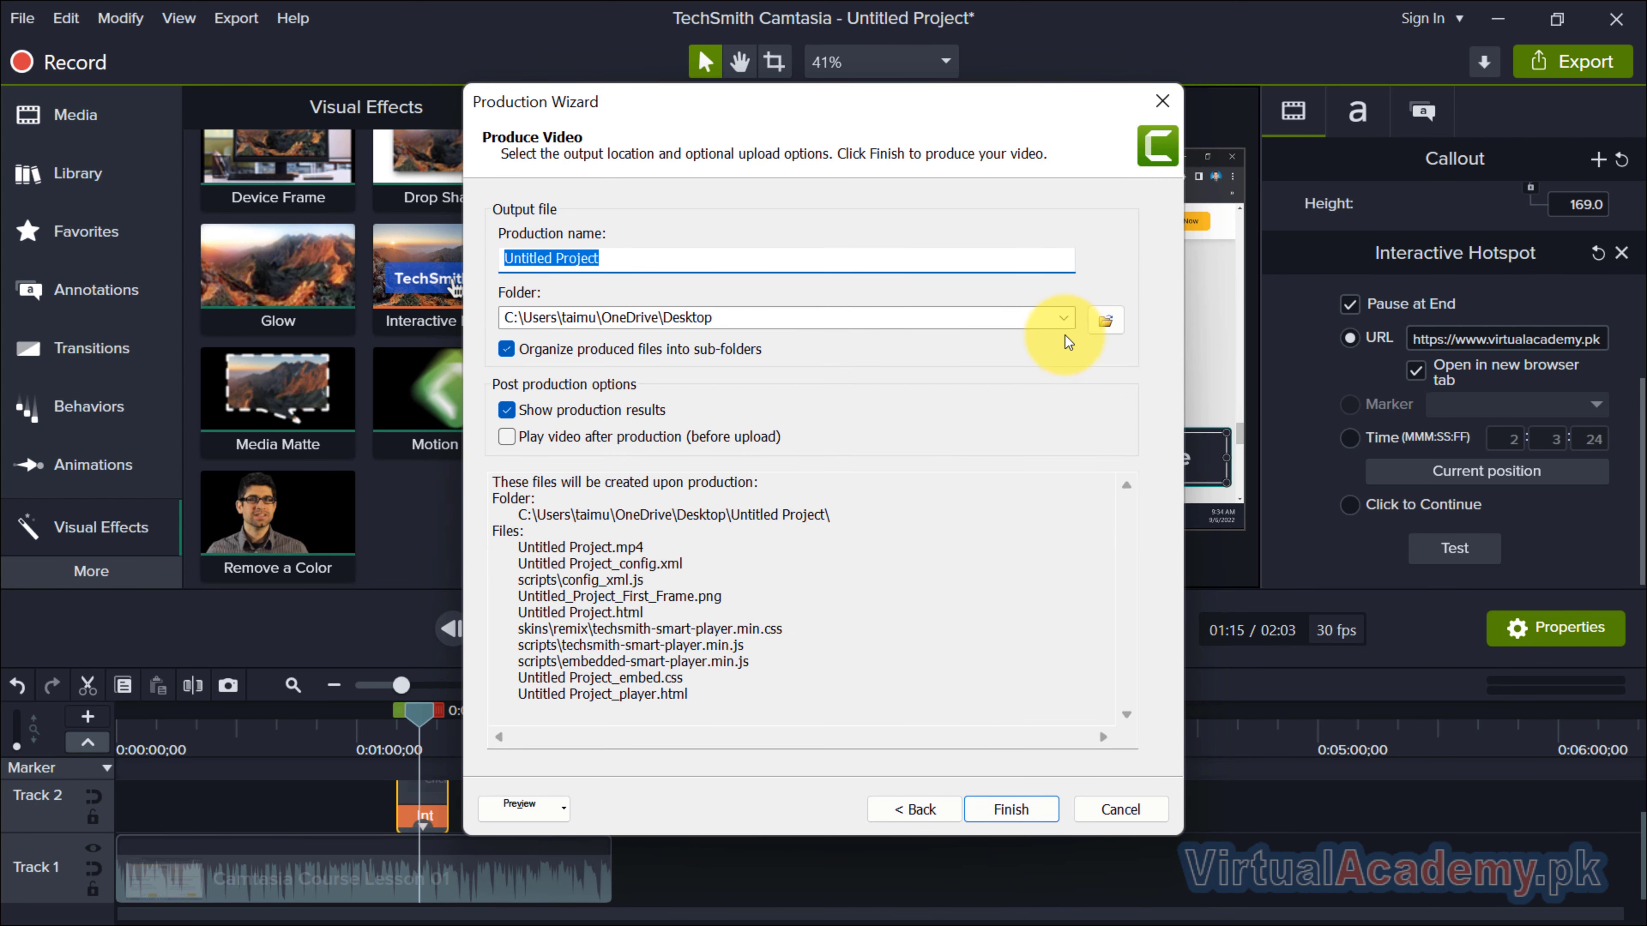
pyautogui.click(1105, 320)
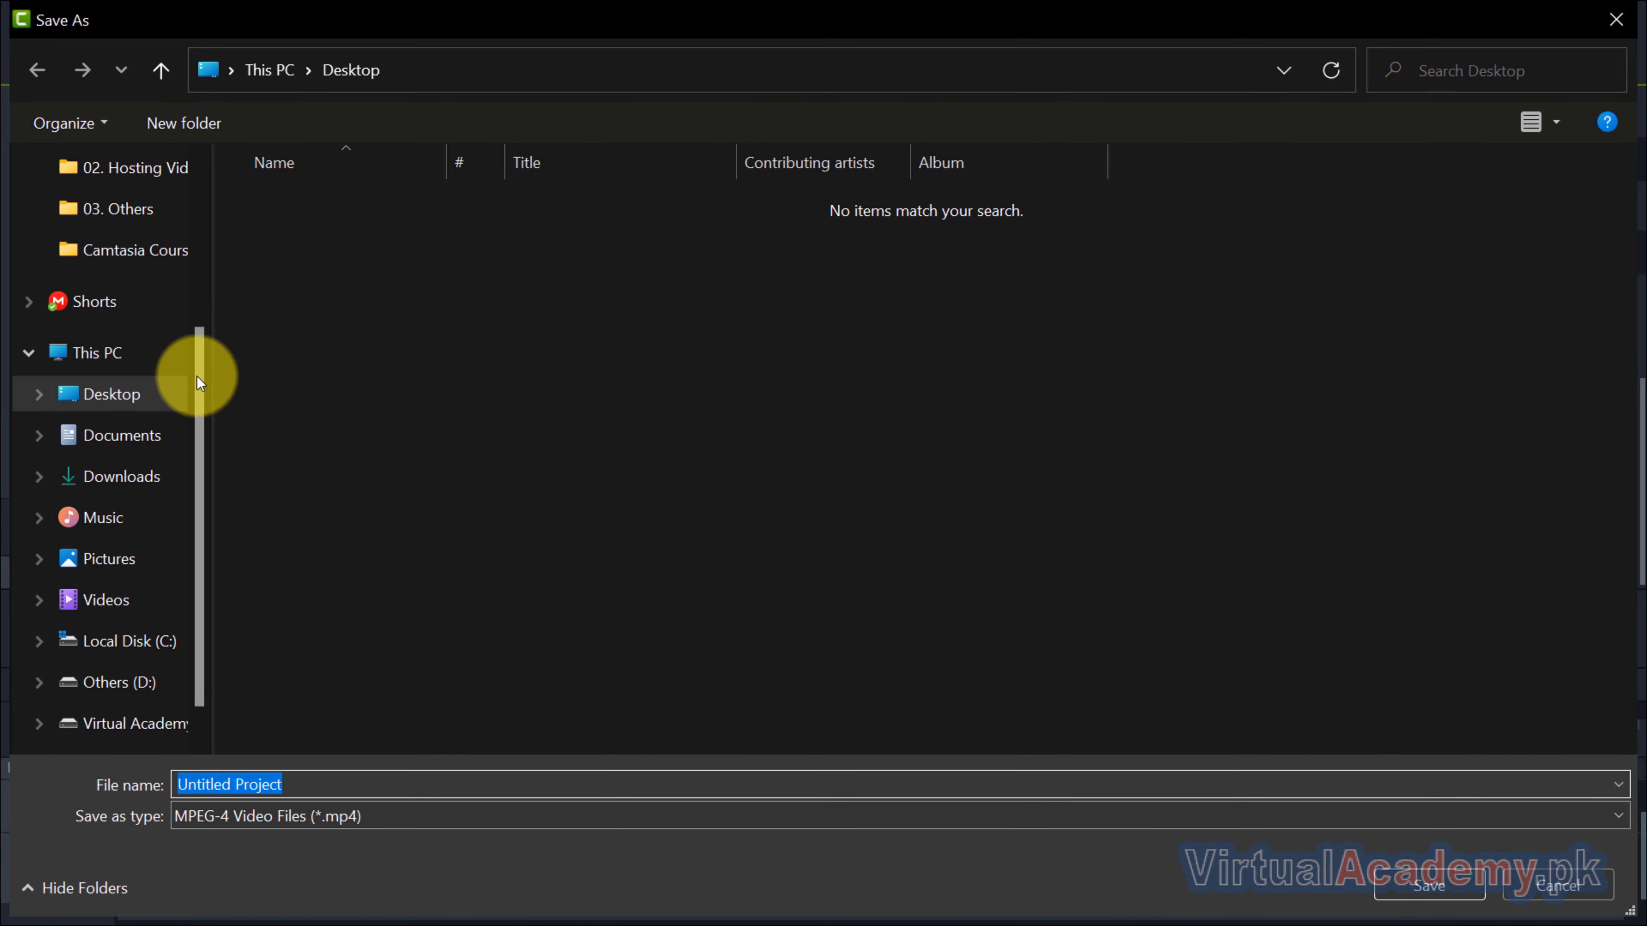
pyautogui.click(161, 392)
pyautogui.click(1617, 20)
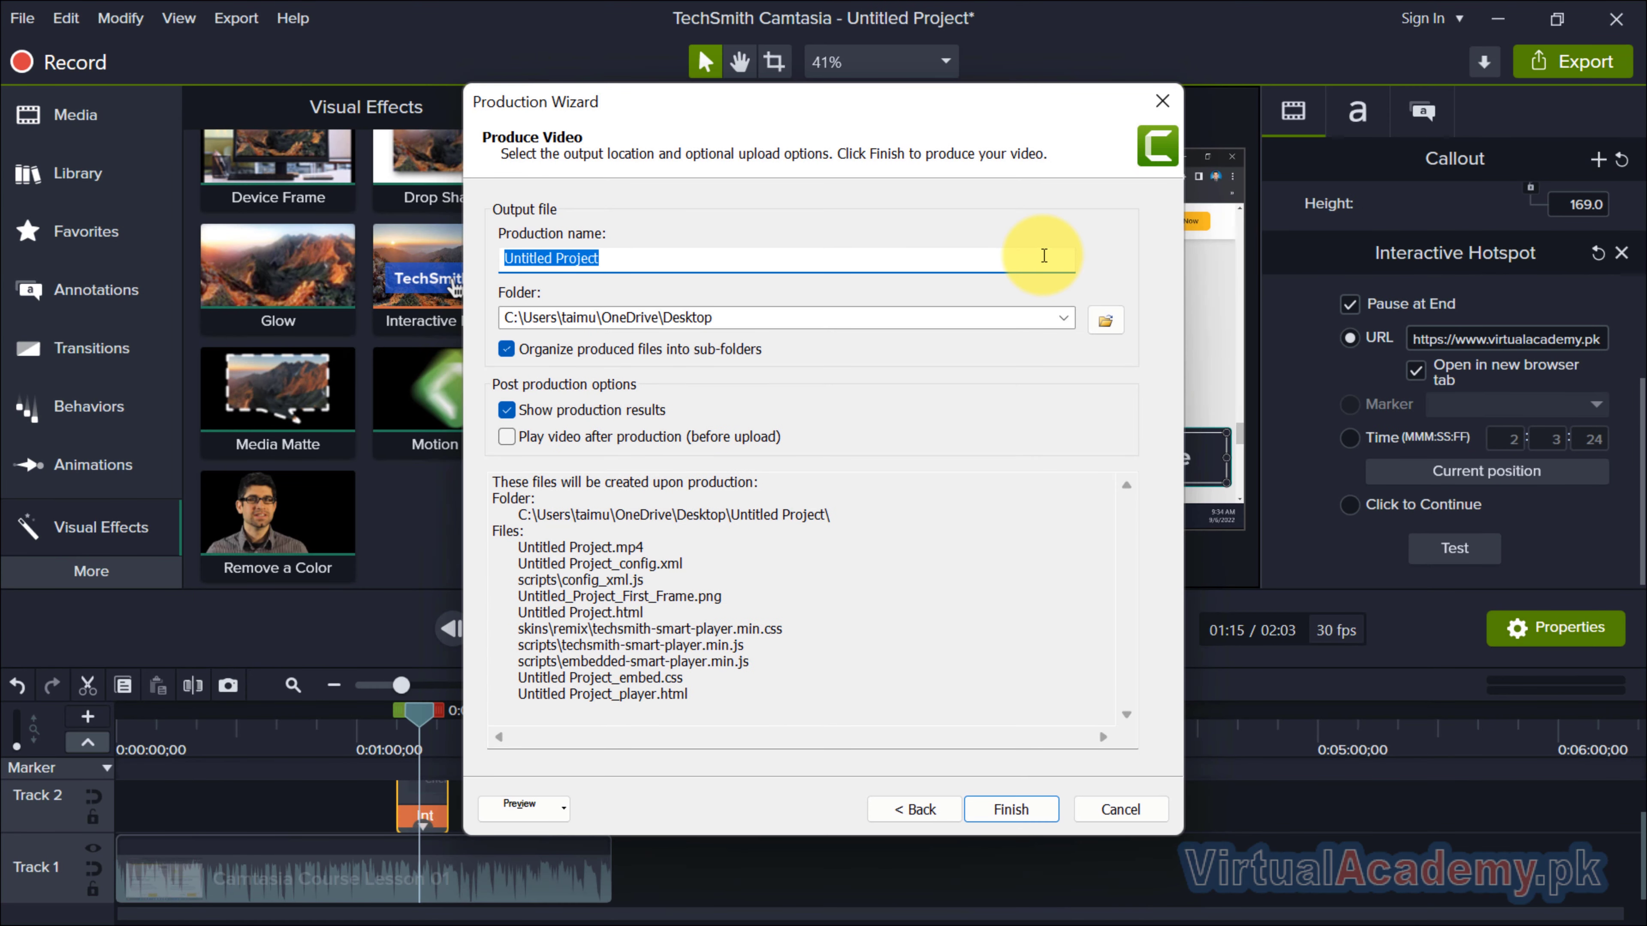
# Produce the video to the Desktop under the name "Interactive hotsport" and close the production results.
pyautogui.write('Interactive ho')
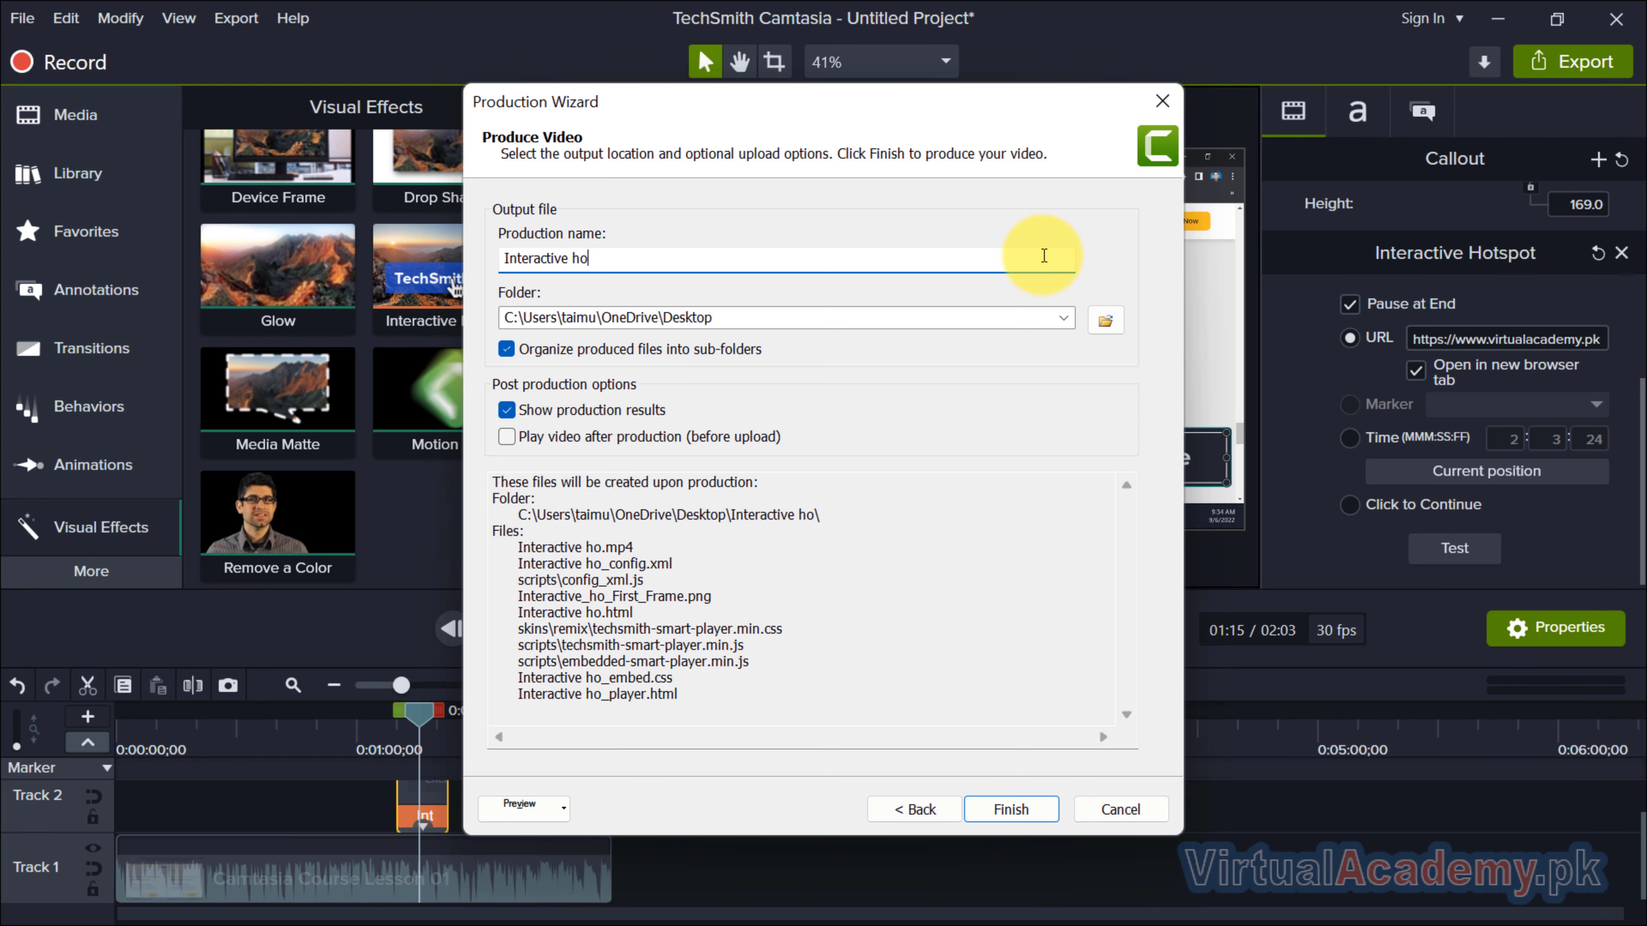
pyautogui.write('tsport')
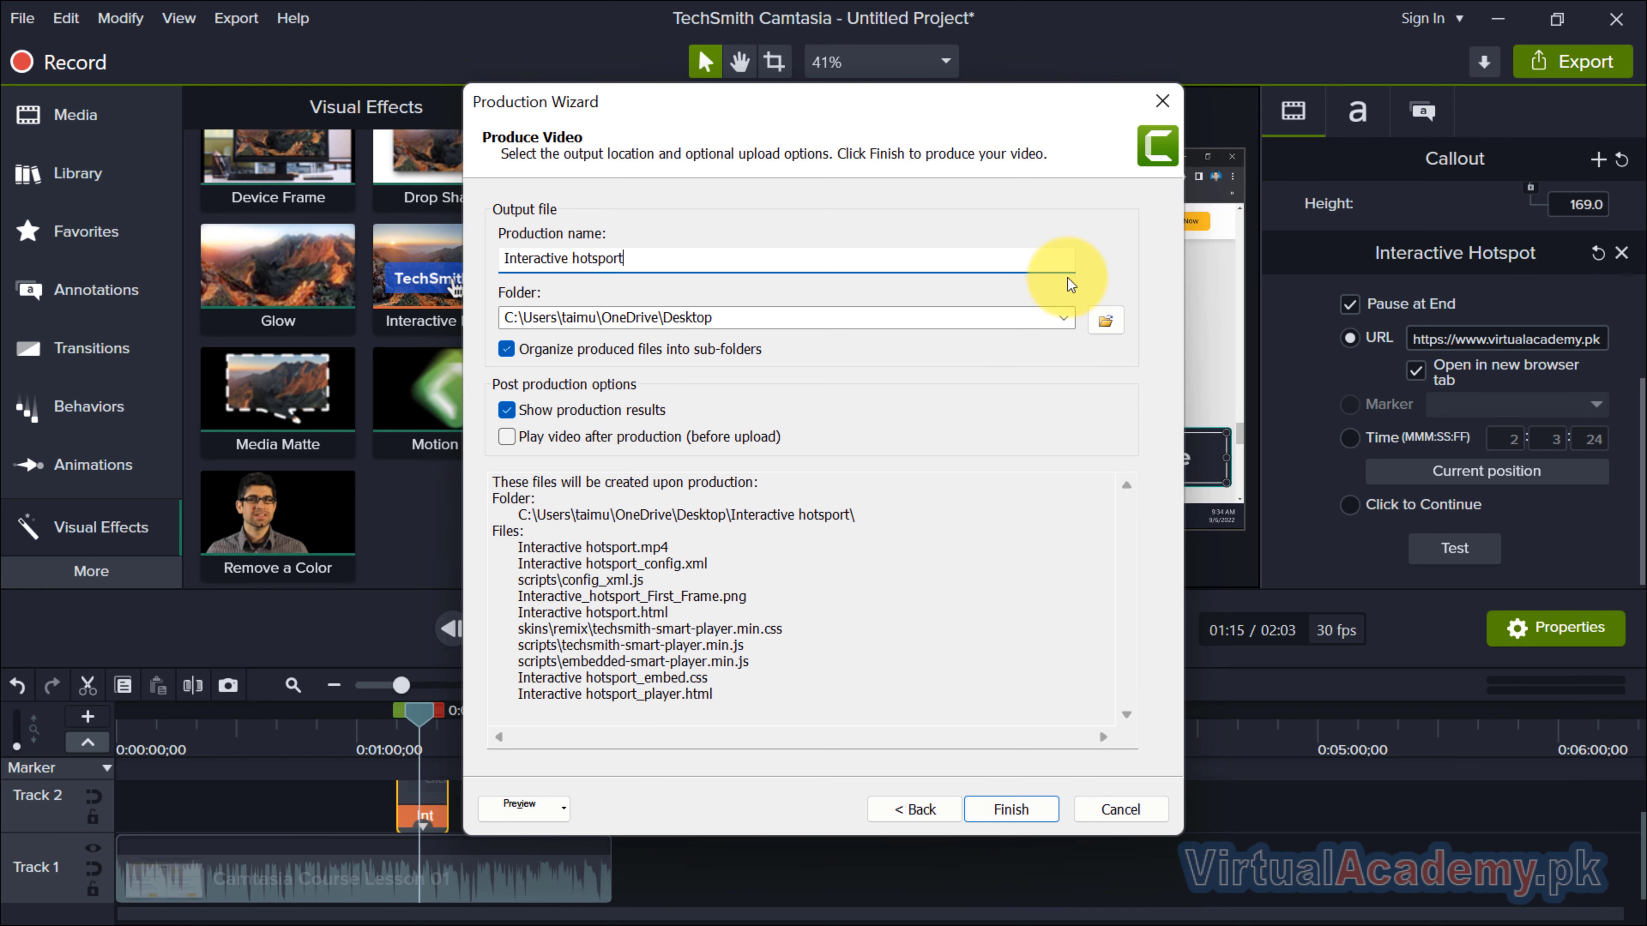
pyautogui.click(1022, 816)
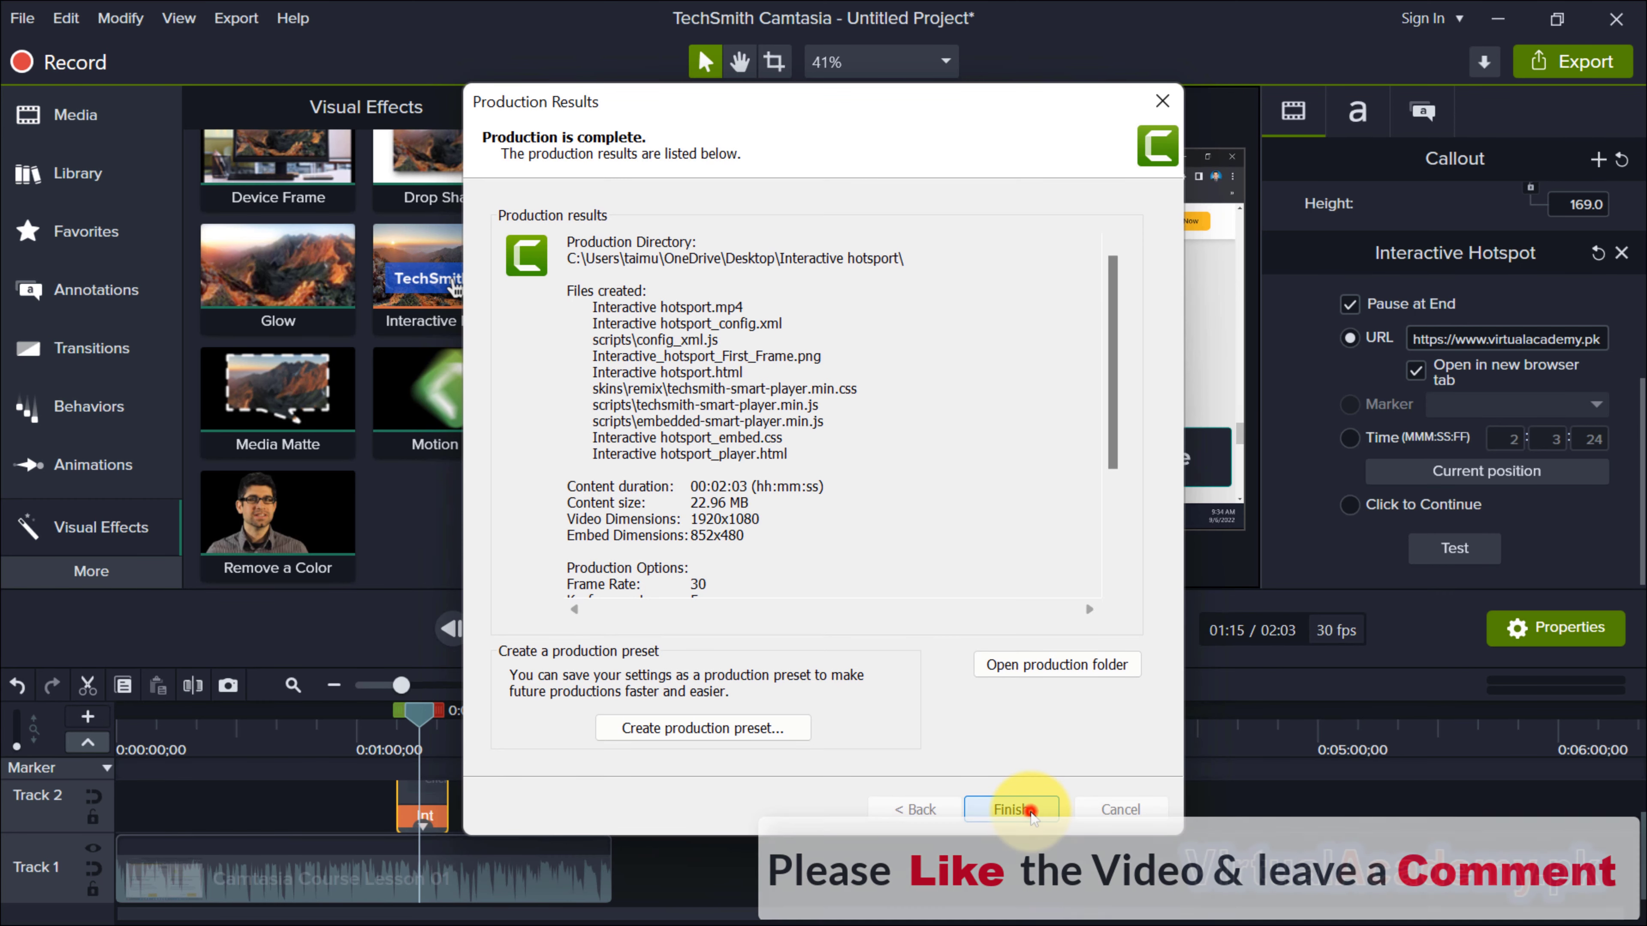
pyautogui.click(1028, 810)
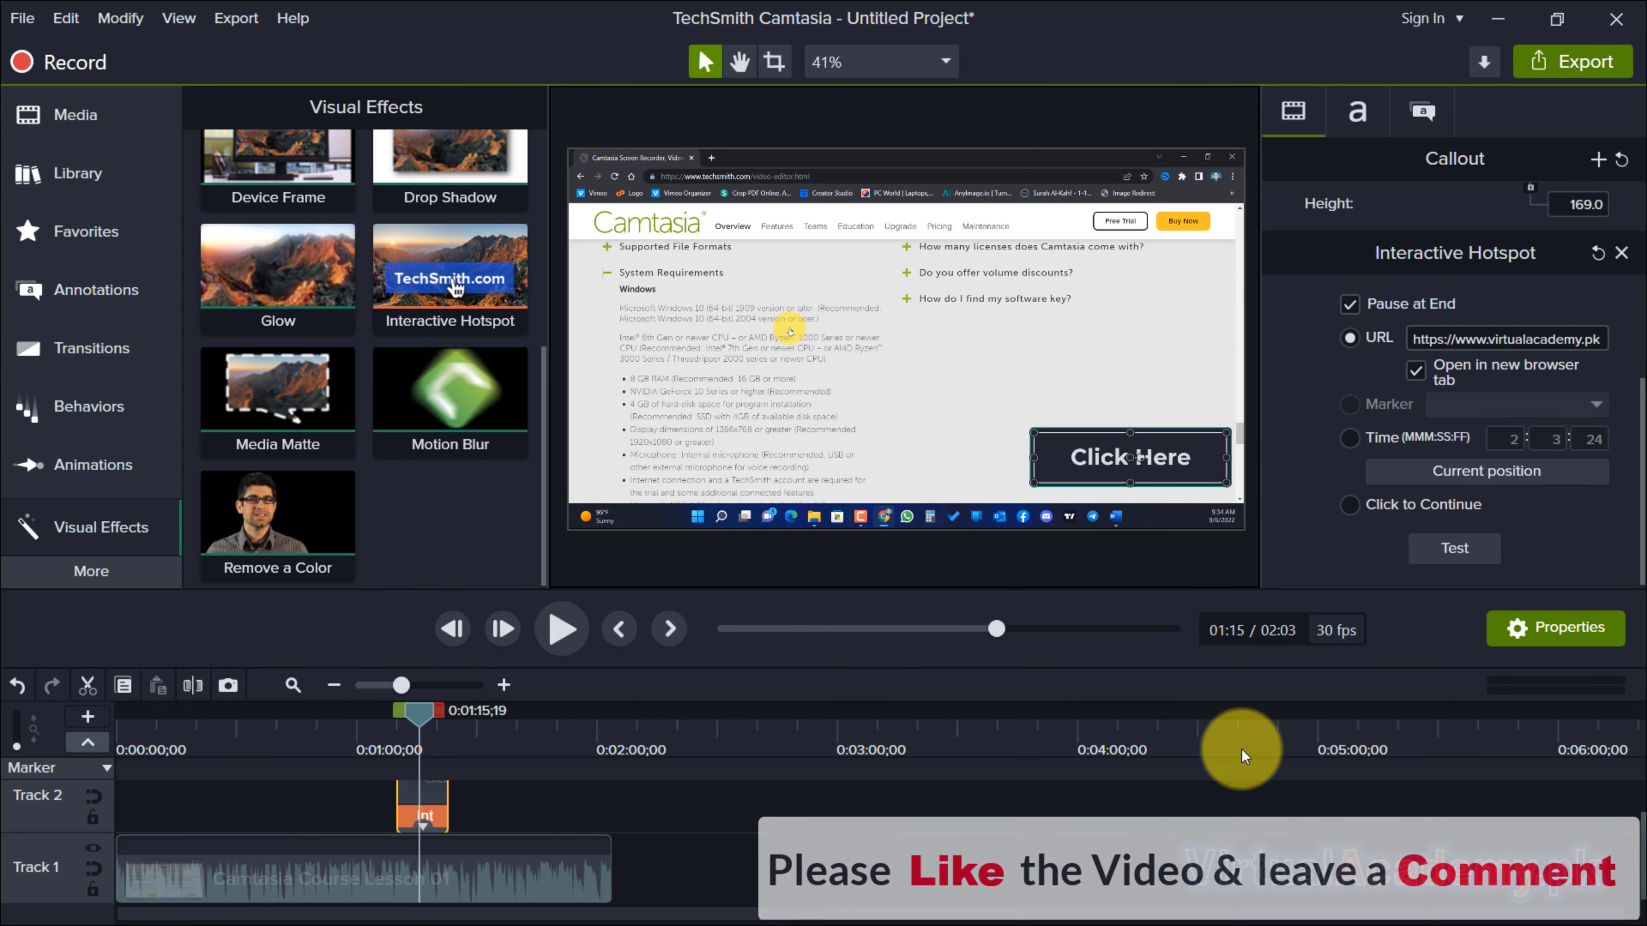
# Switch to File Explorer and launch the Interactive hotsport_player HTML file from the Desktop's Interactive hotsport folder.
pyautogui.press('super+Tab')
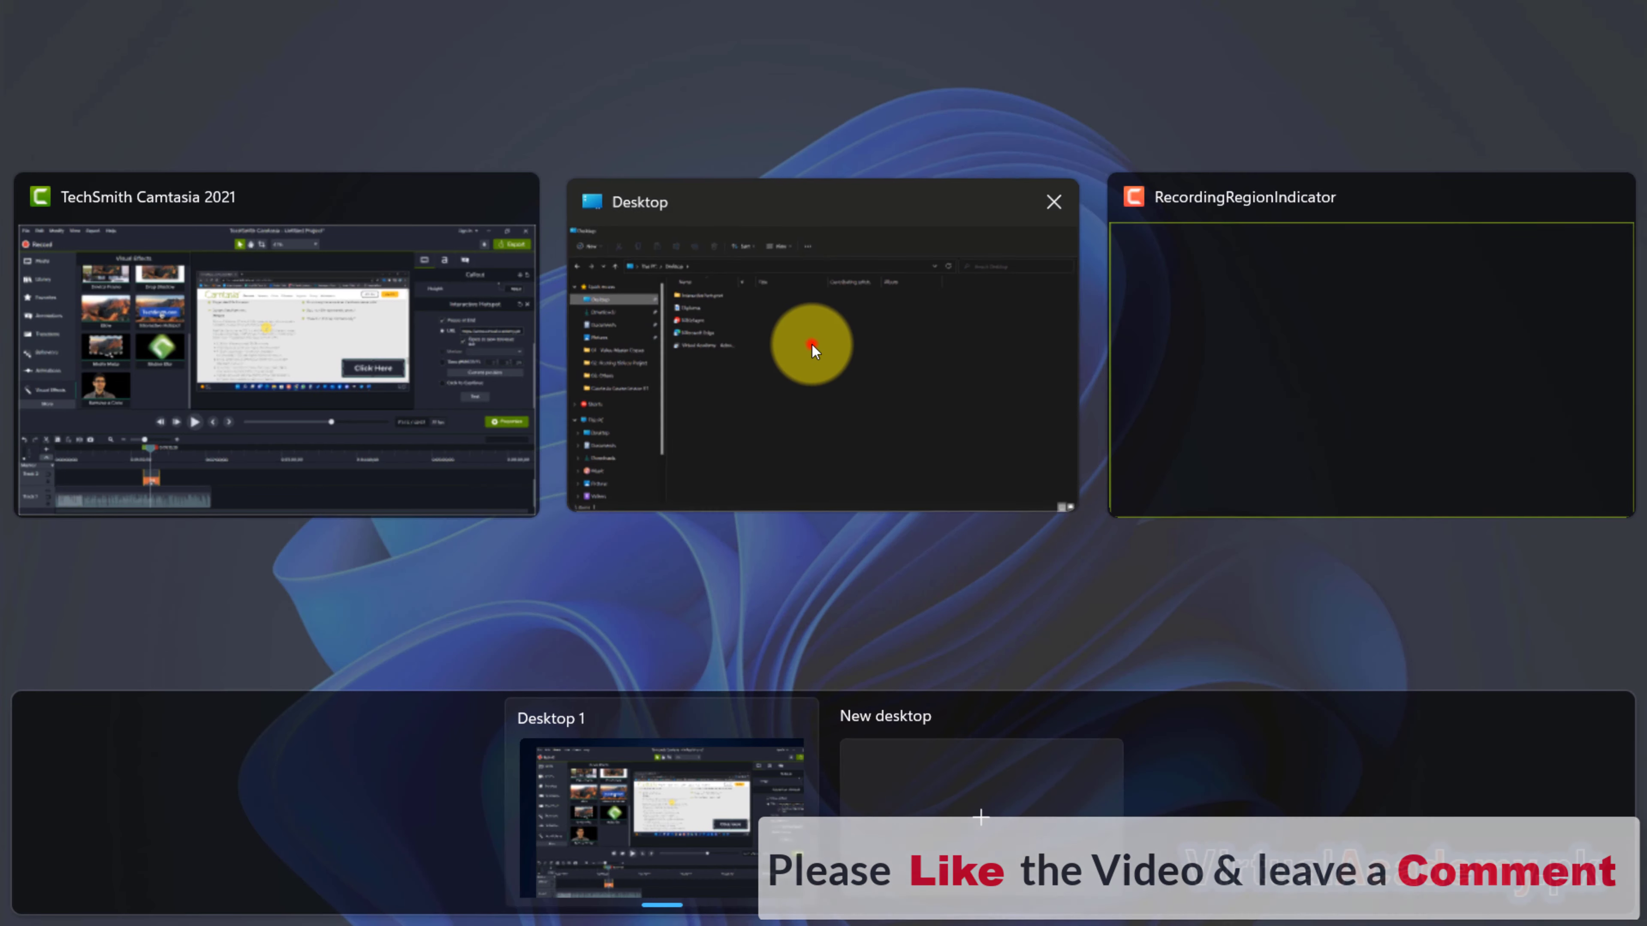
pyautogui.click(812, 347)
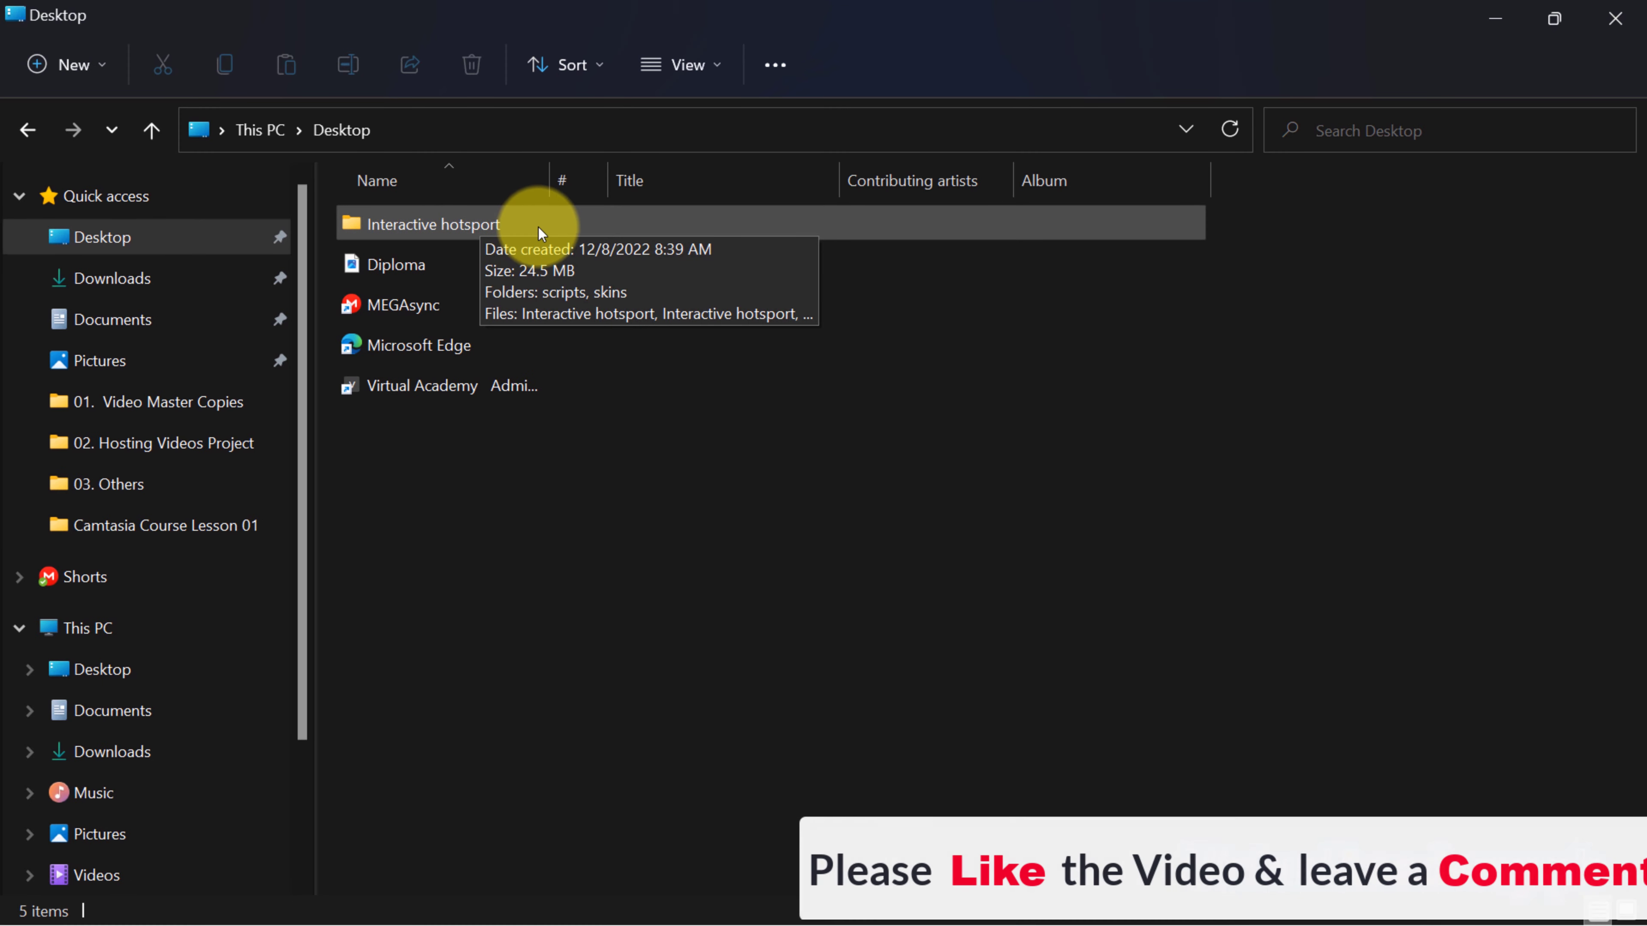
pyautogui.doubleClick(461, 227)
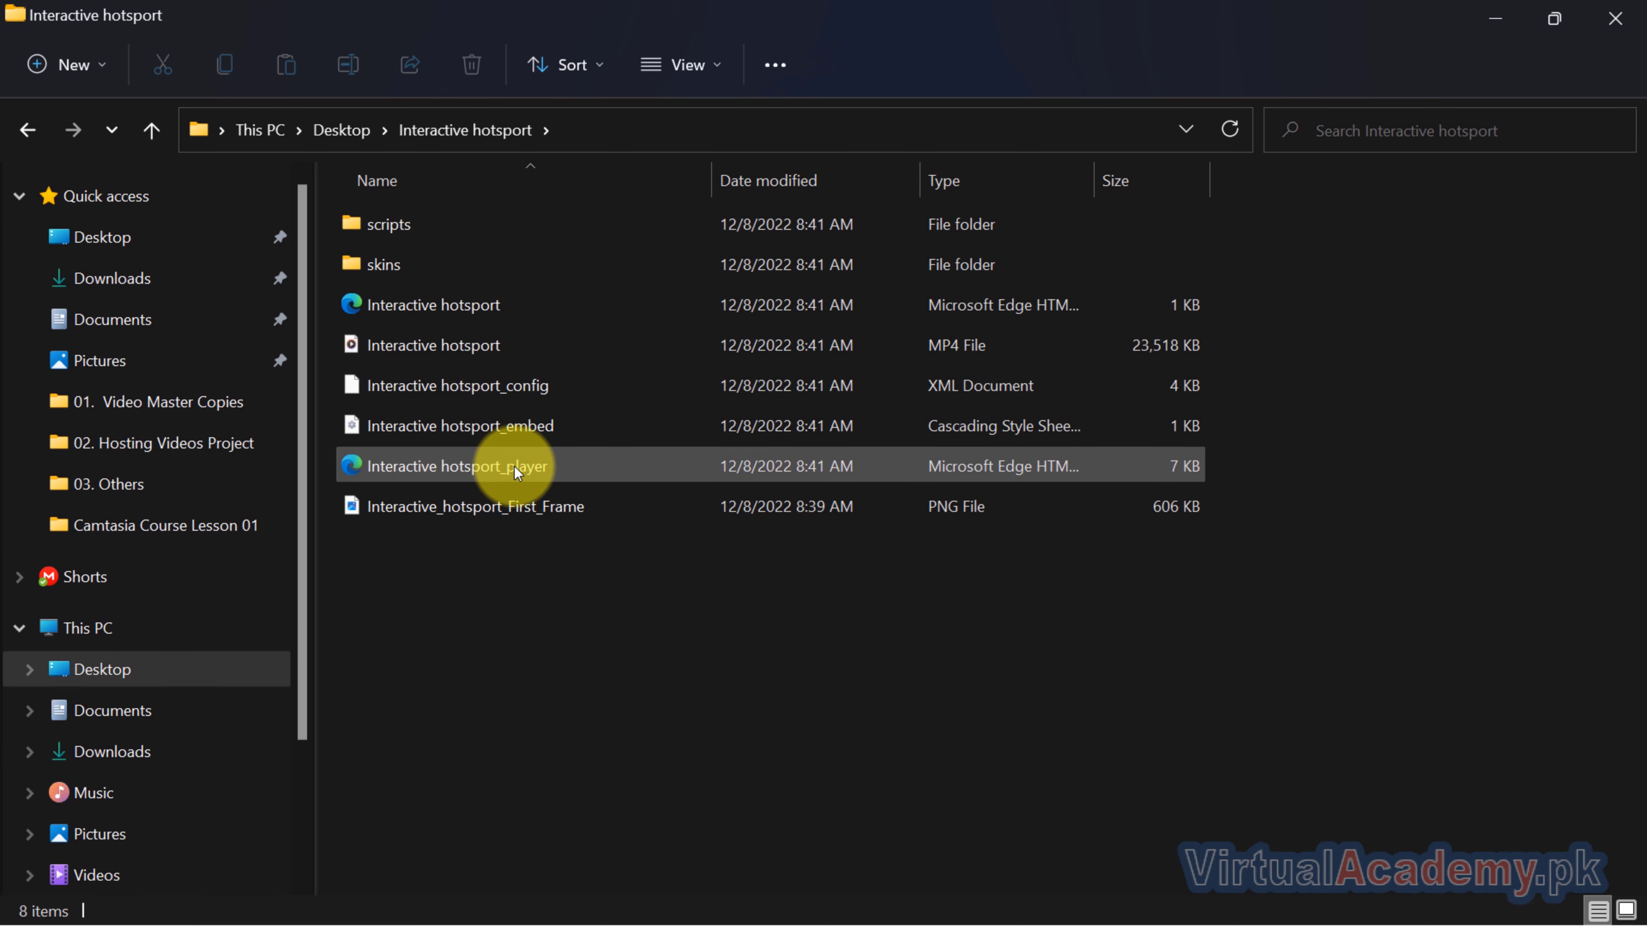
pyautogui.doubleClick(501, 474)
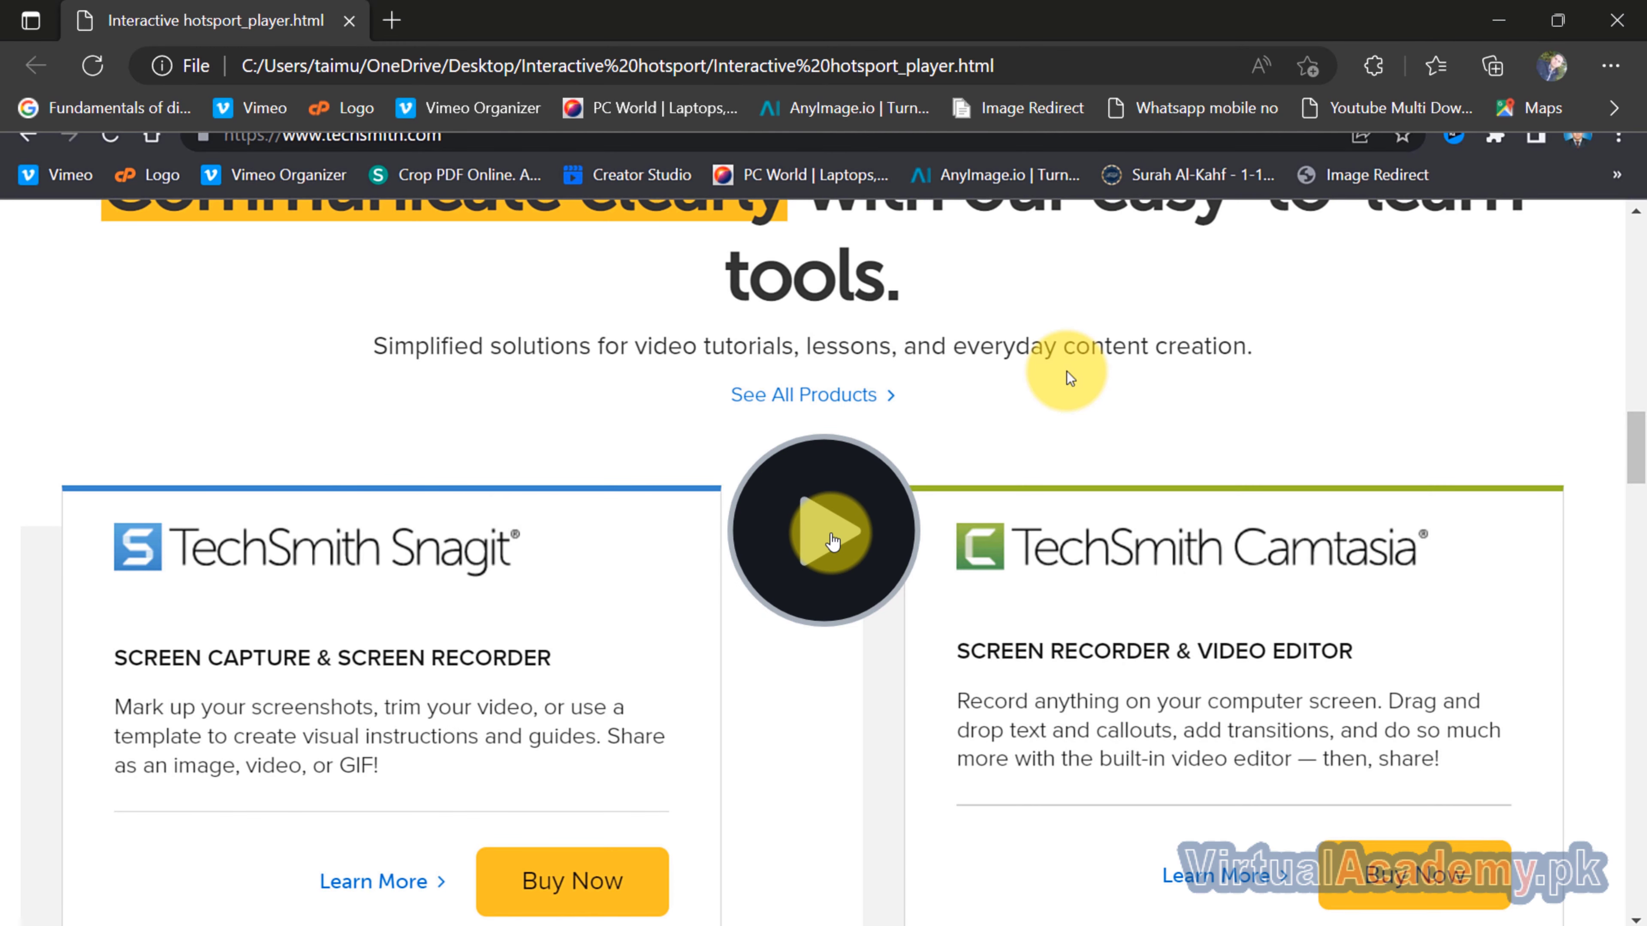
# Play the exported video, skip ahead to the Click Here callout at about 1:18 and follow its hotspot link.
pyautogui.click(833, 542)
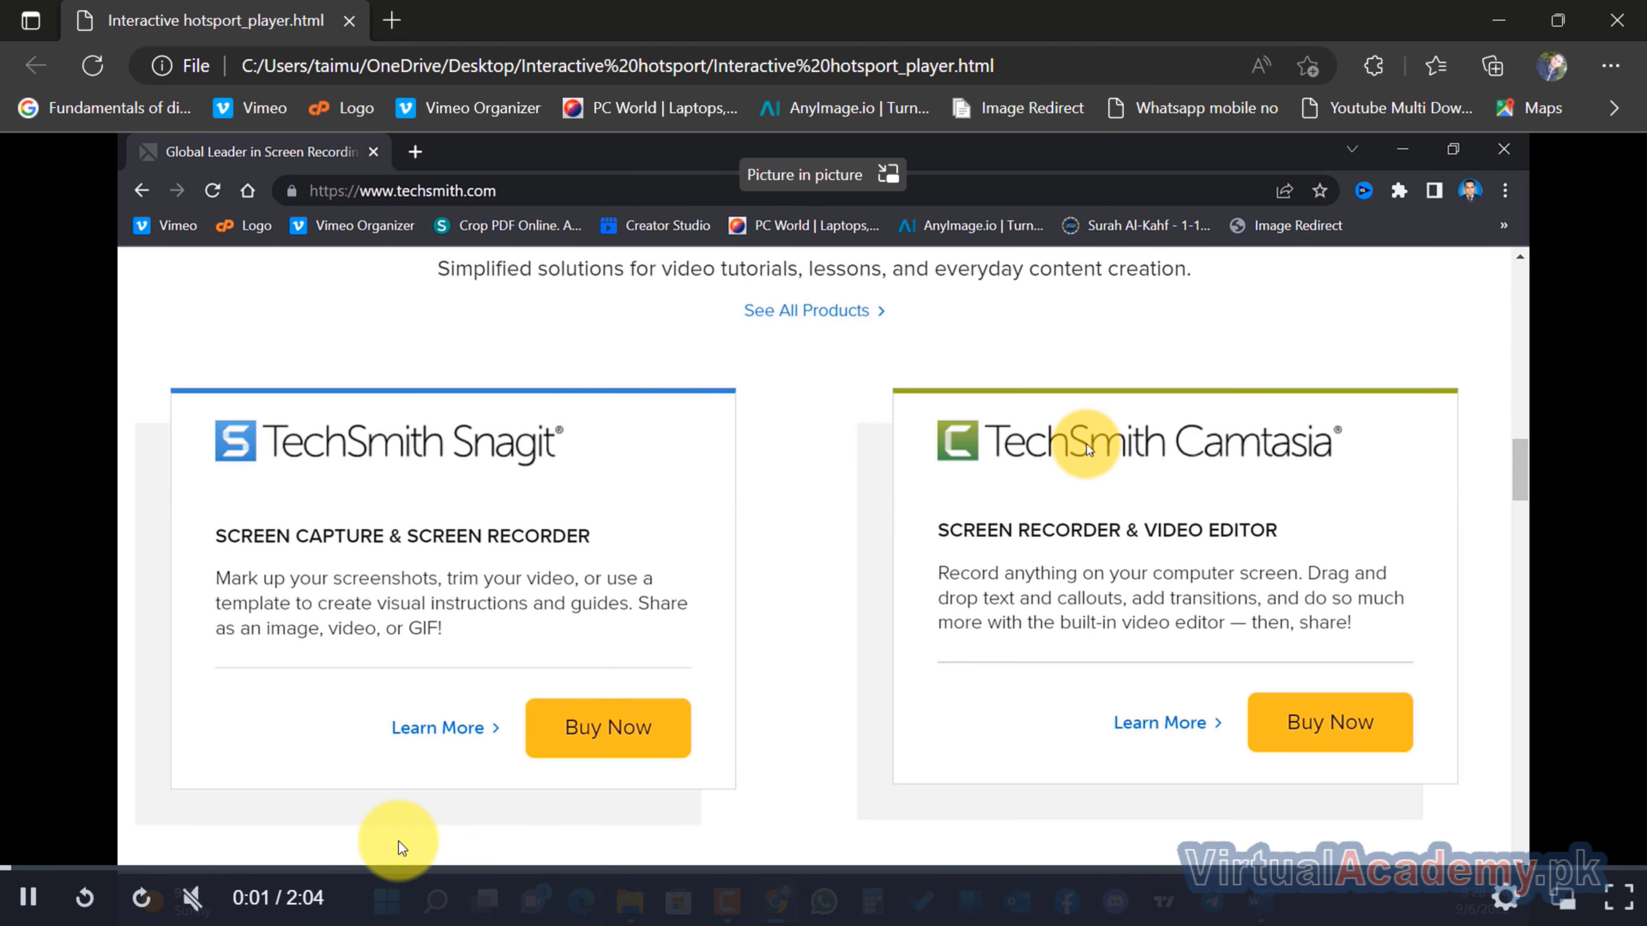
pyautogui.moveTo(352, 879); pyautogui.dragTo(1025, 869)
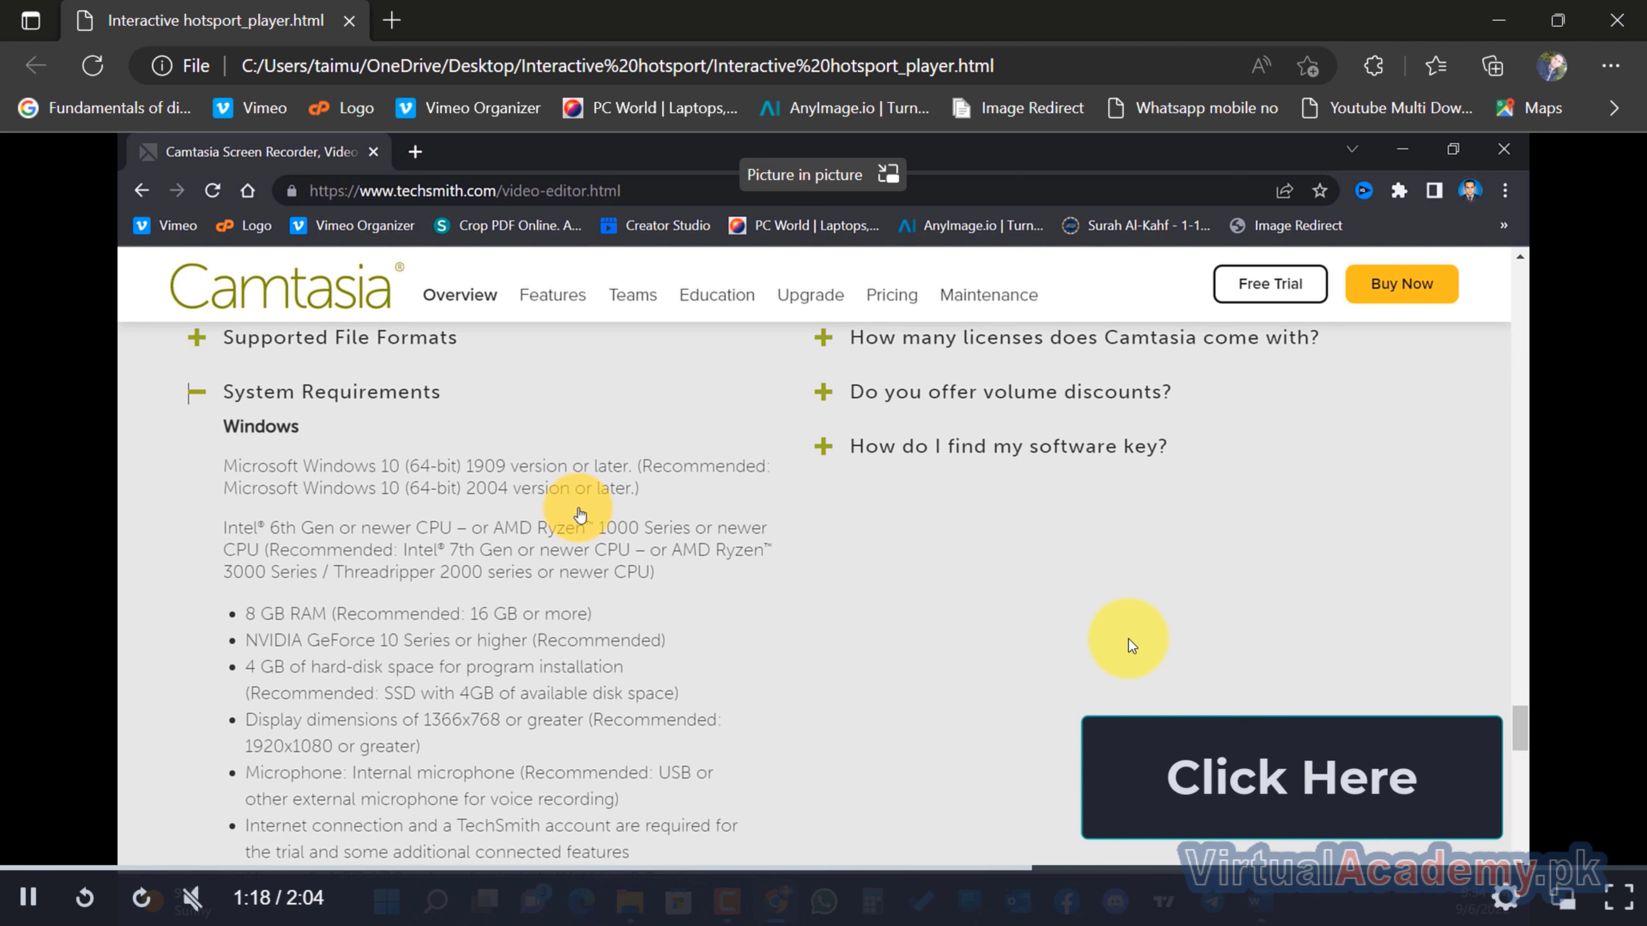
pyautogui.moveTo(213, 909)
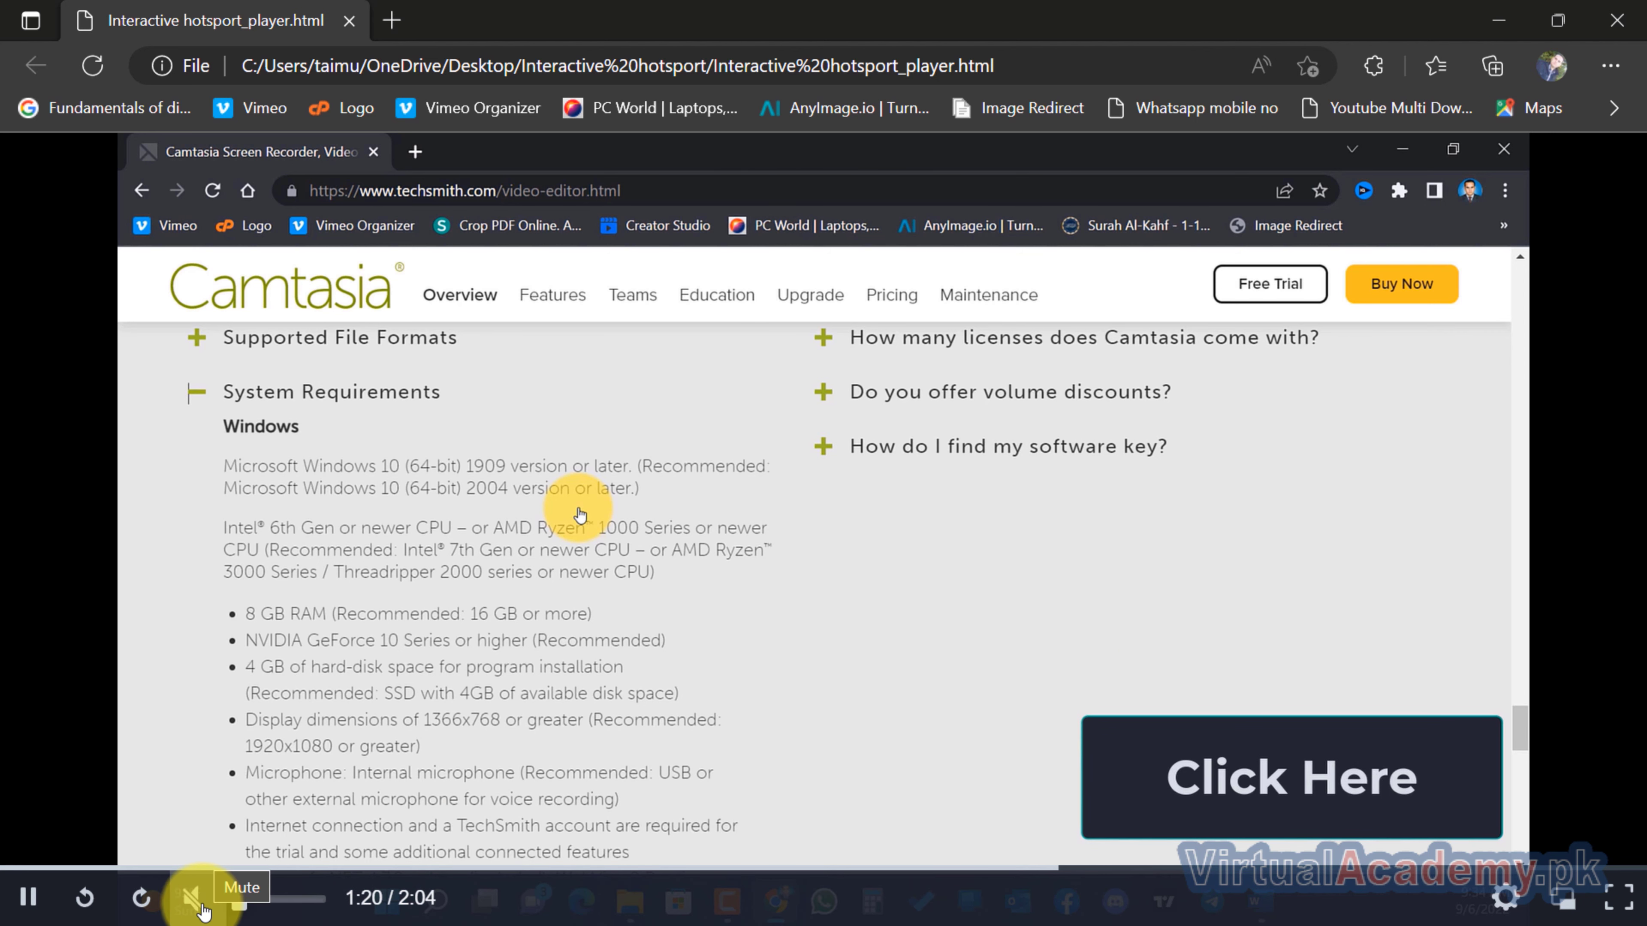
pyautogui.click(1298, 784)
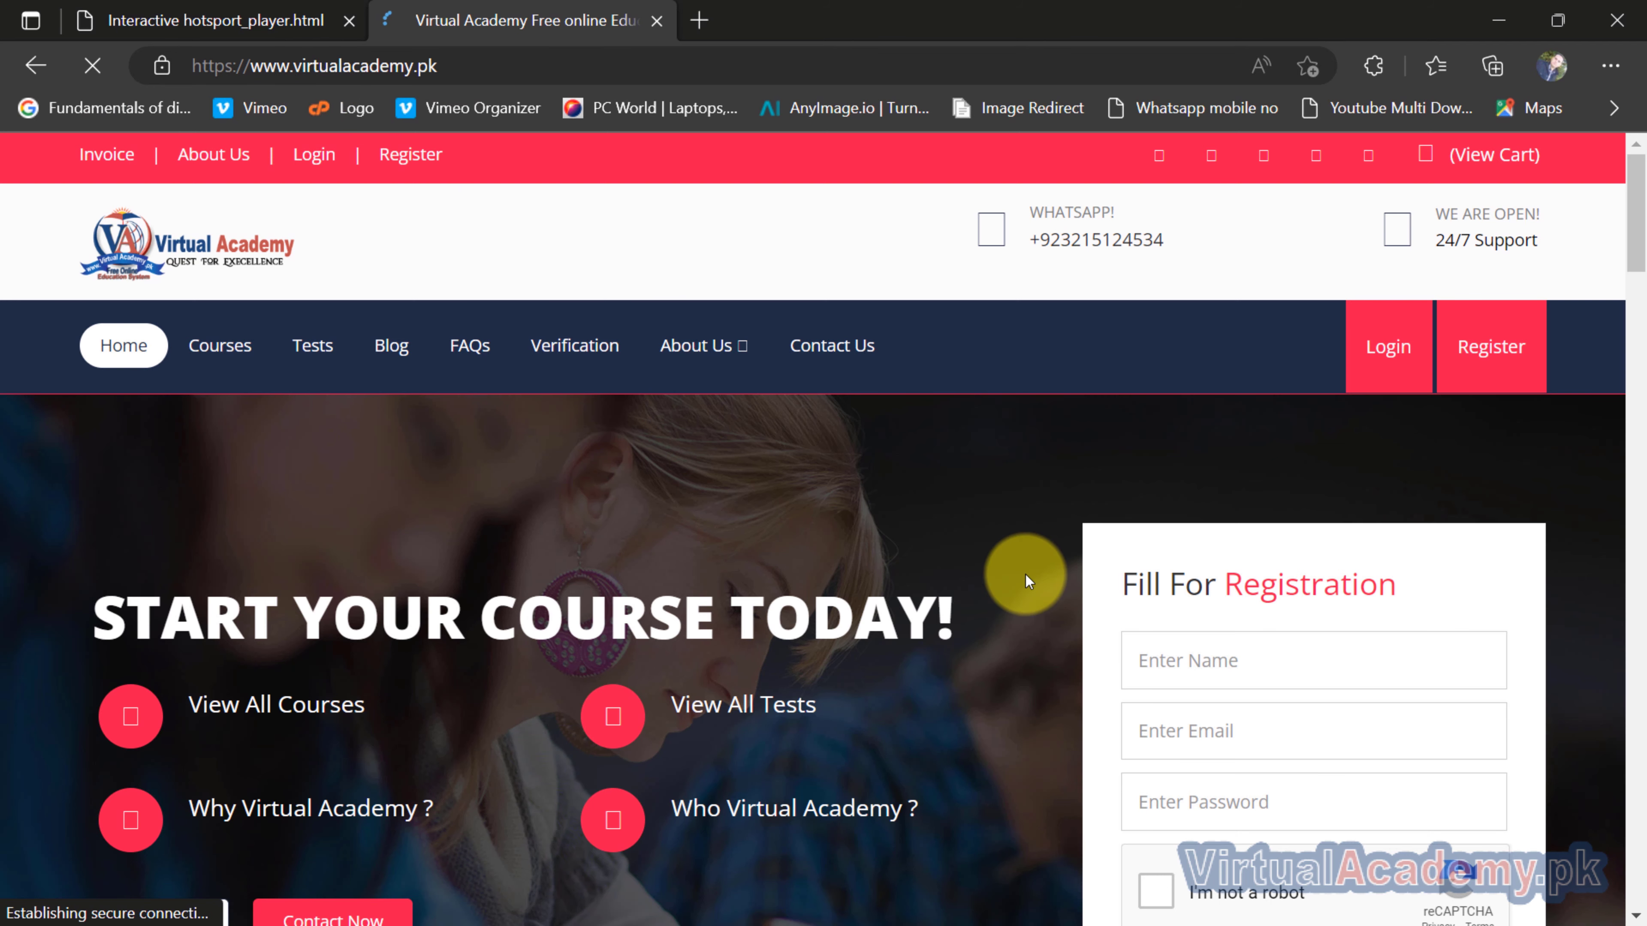
# Look over the opened Virtual Academy home page and switch back to Camtasia.
pyautogui.scroll(-6, 1026, 574)
pyautogui.scroll(6, 1026, 574)
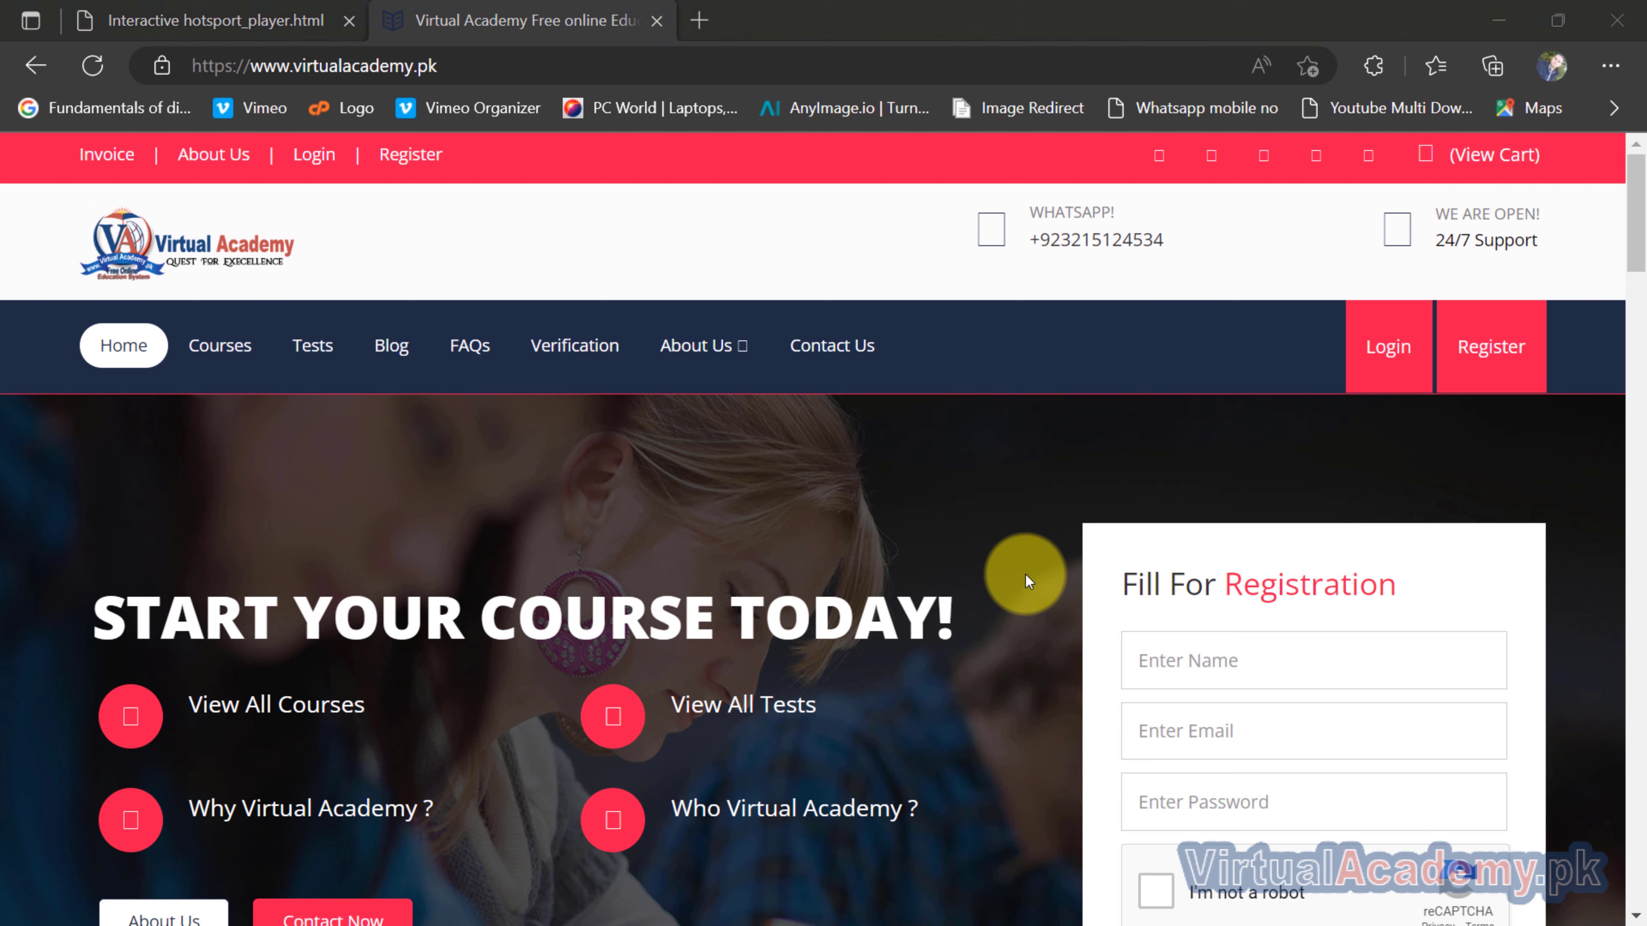
pyautogui.press('super+Tab')
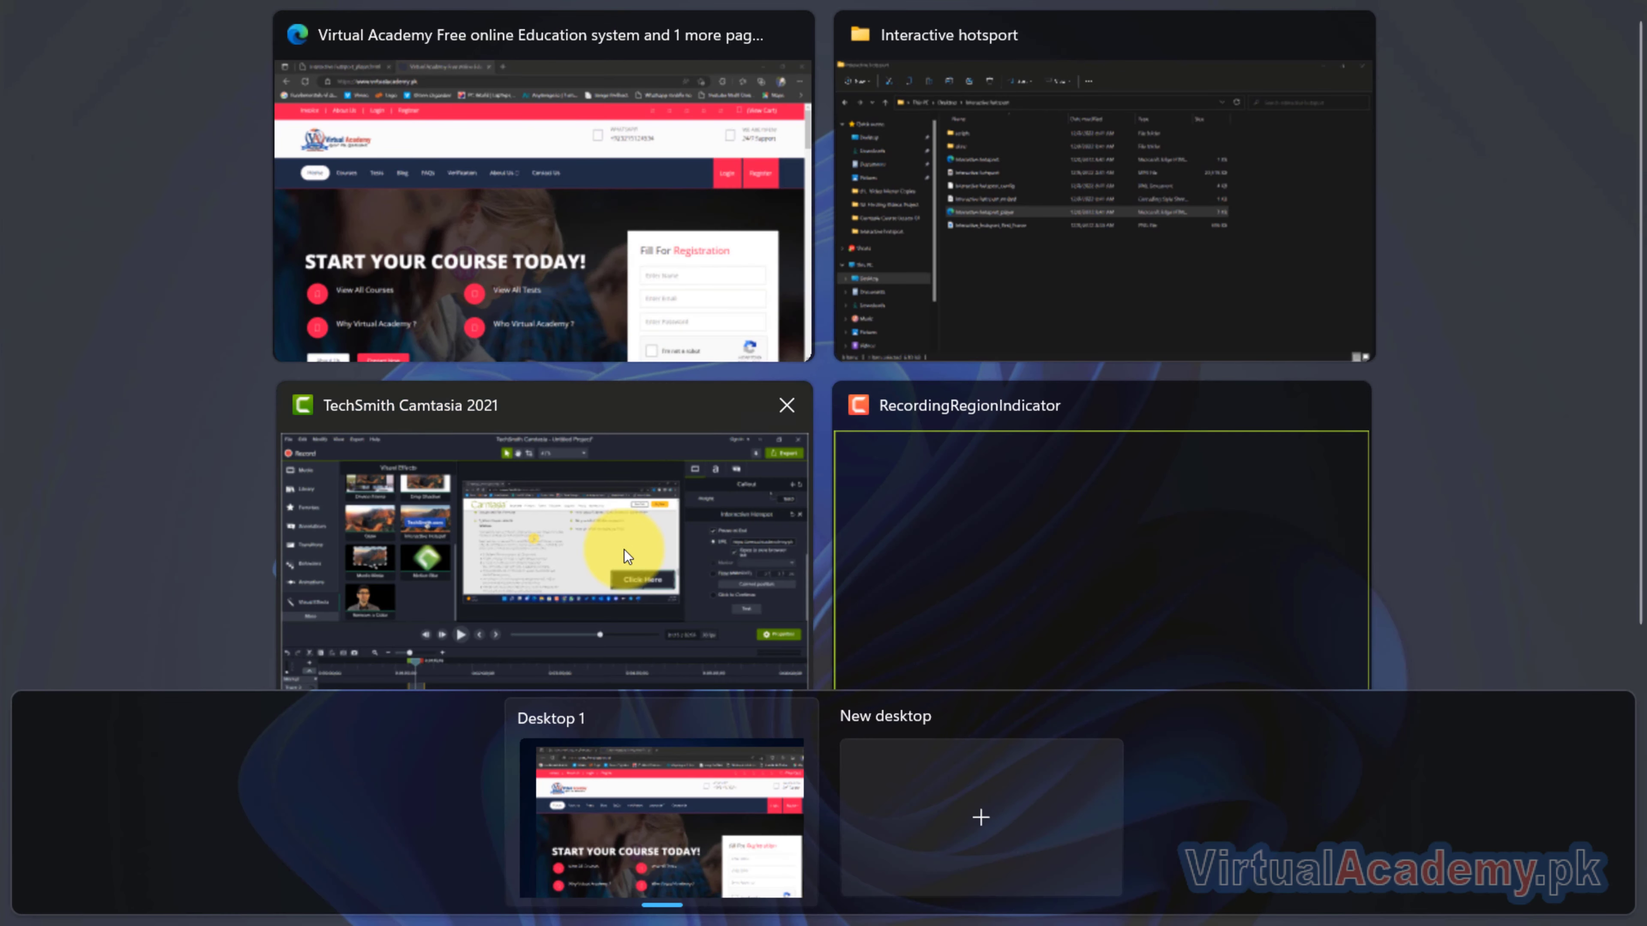
pyautogui.click(623, 549)
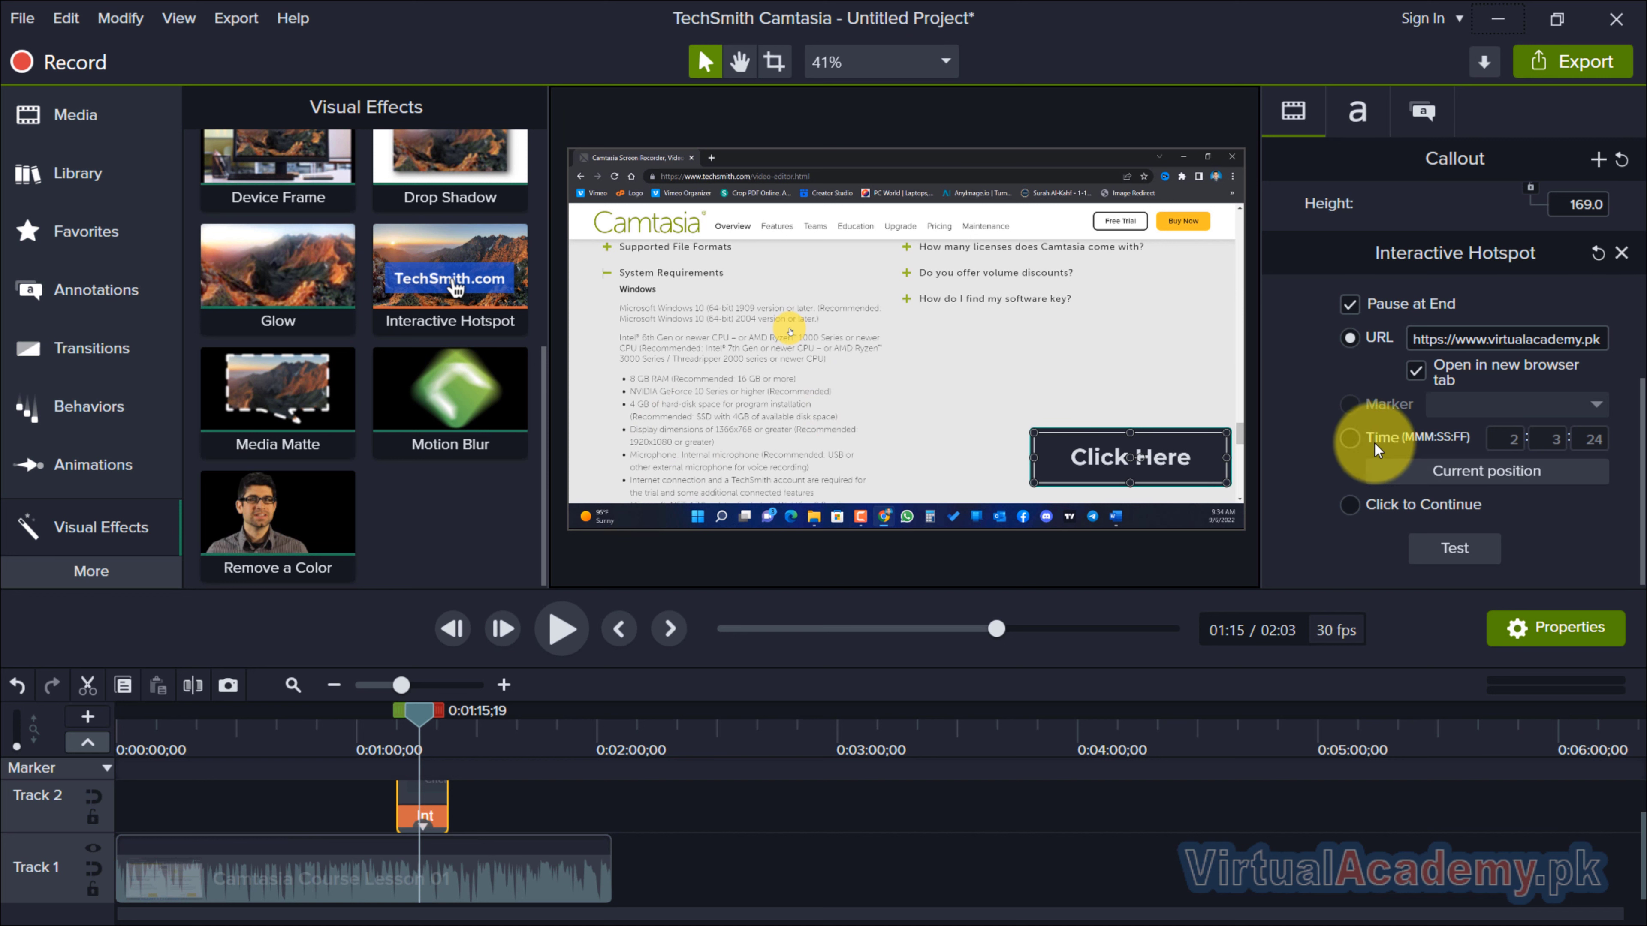